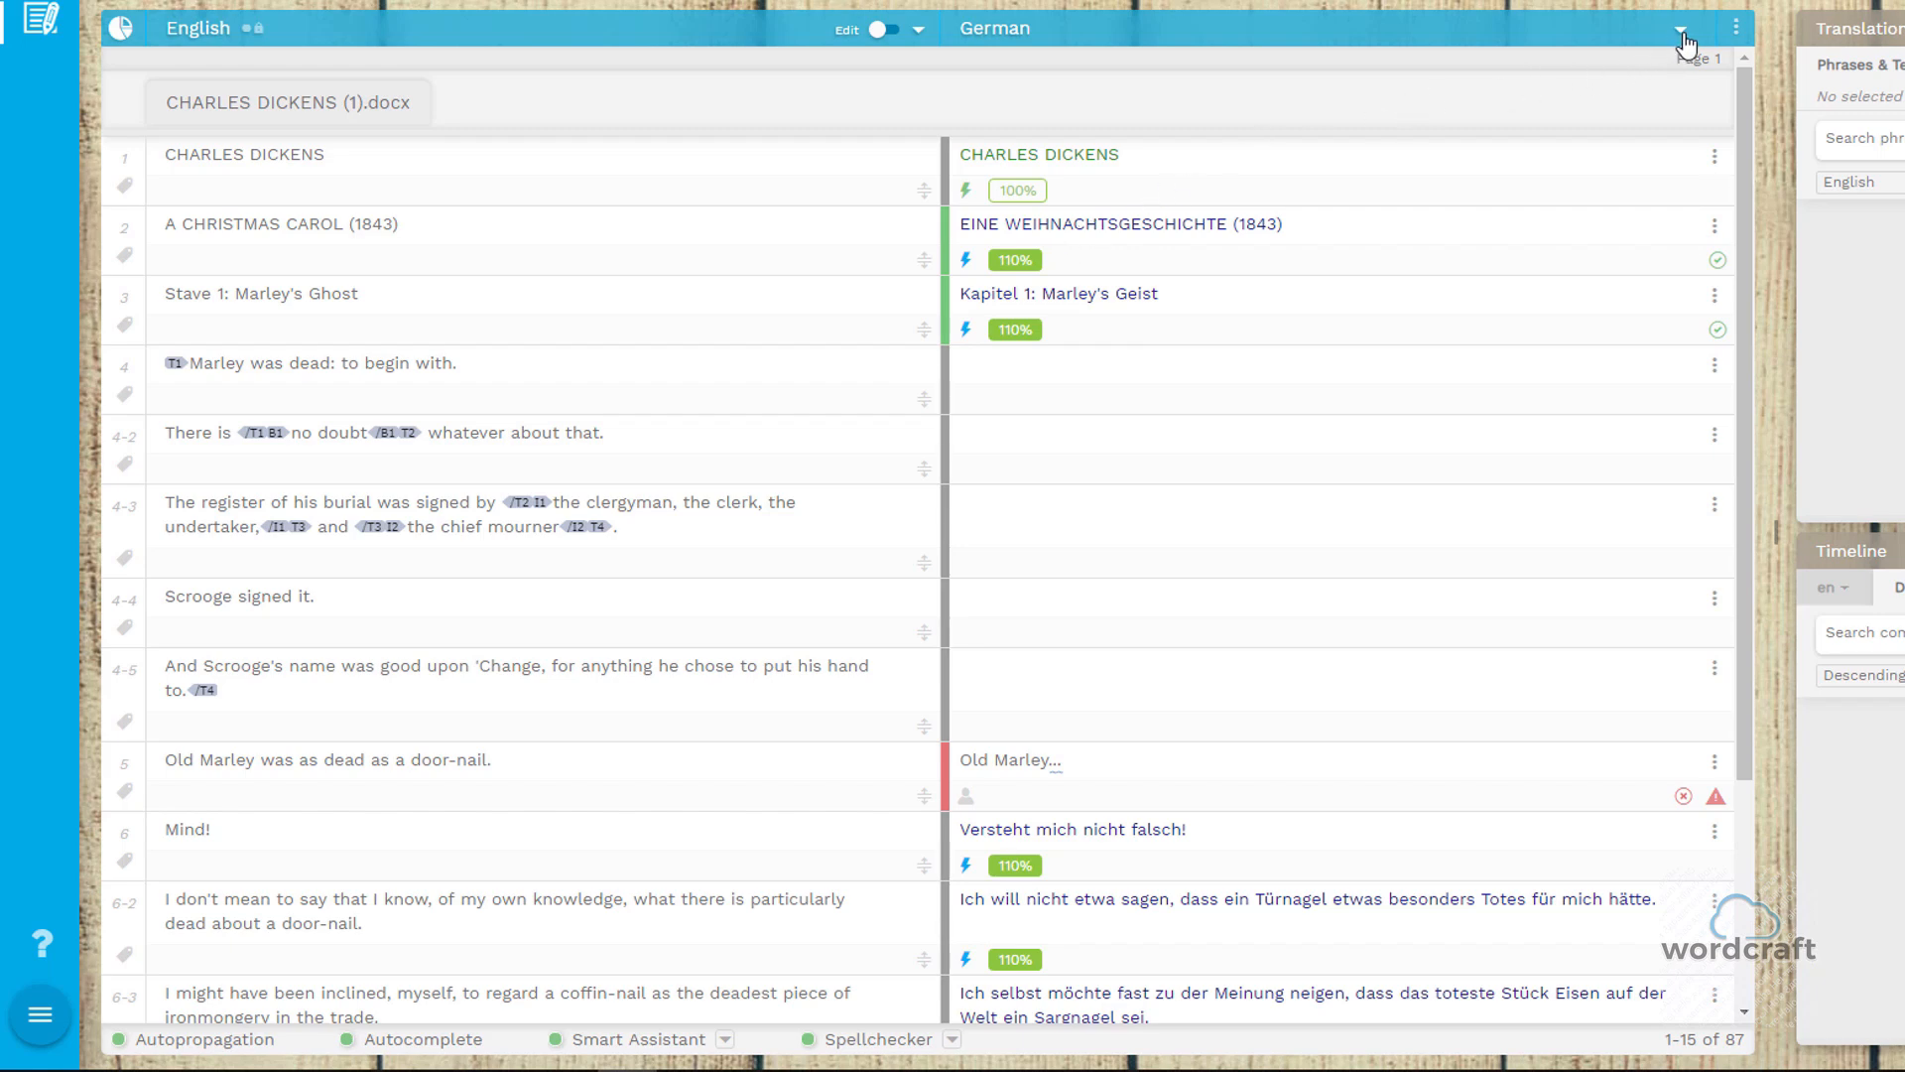
Sort the English column's segments from A to Z, look through the reordered segments, and clear the sorting again
left_click(919, 33)
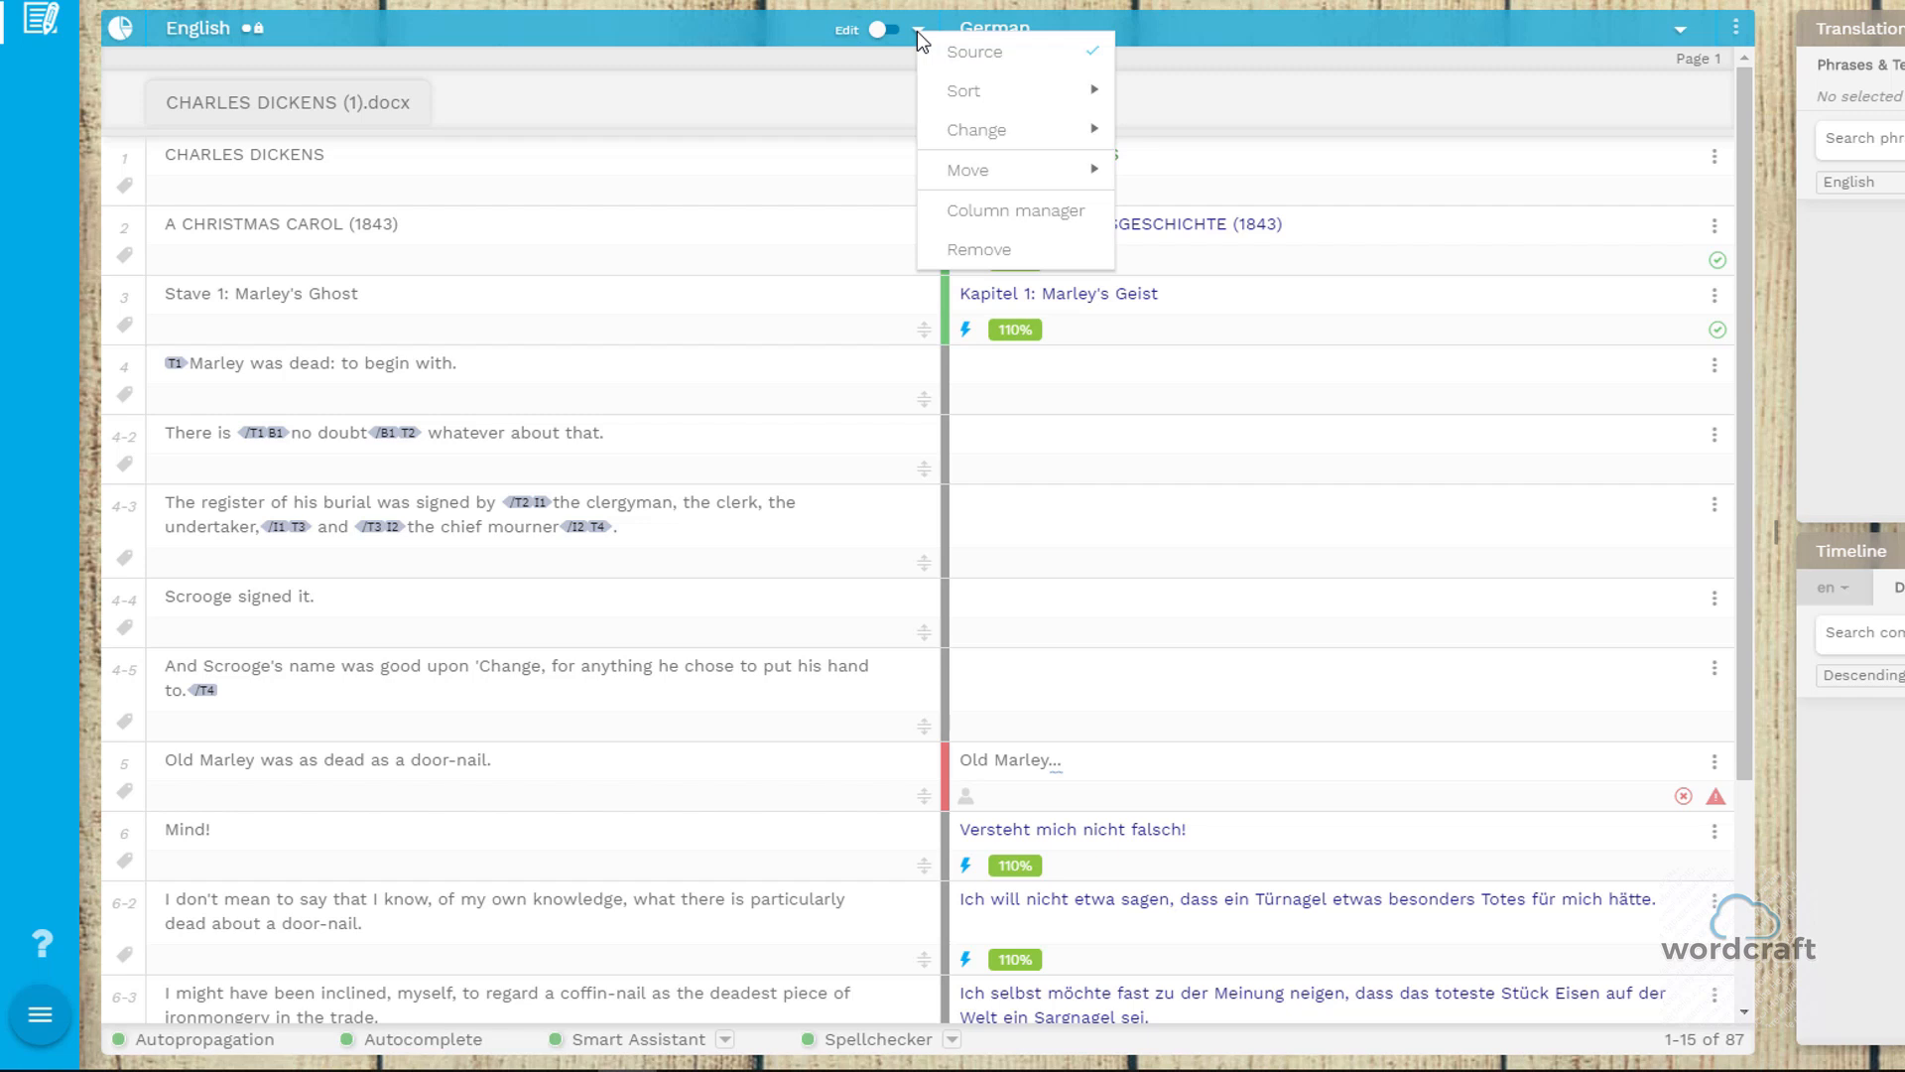
mouse_move(1024, 91)
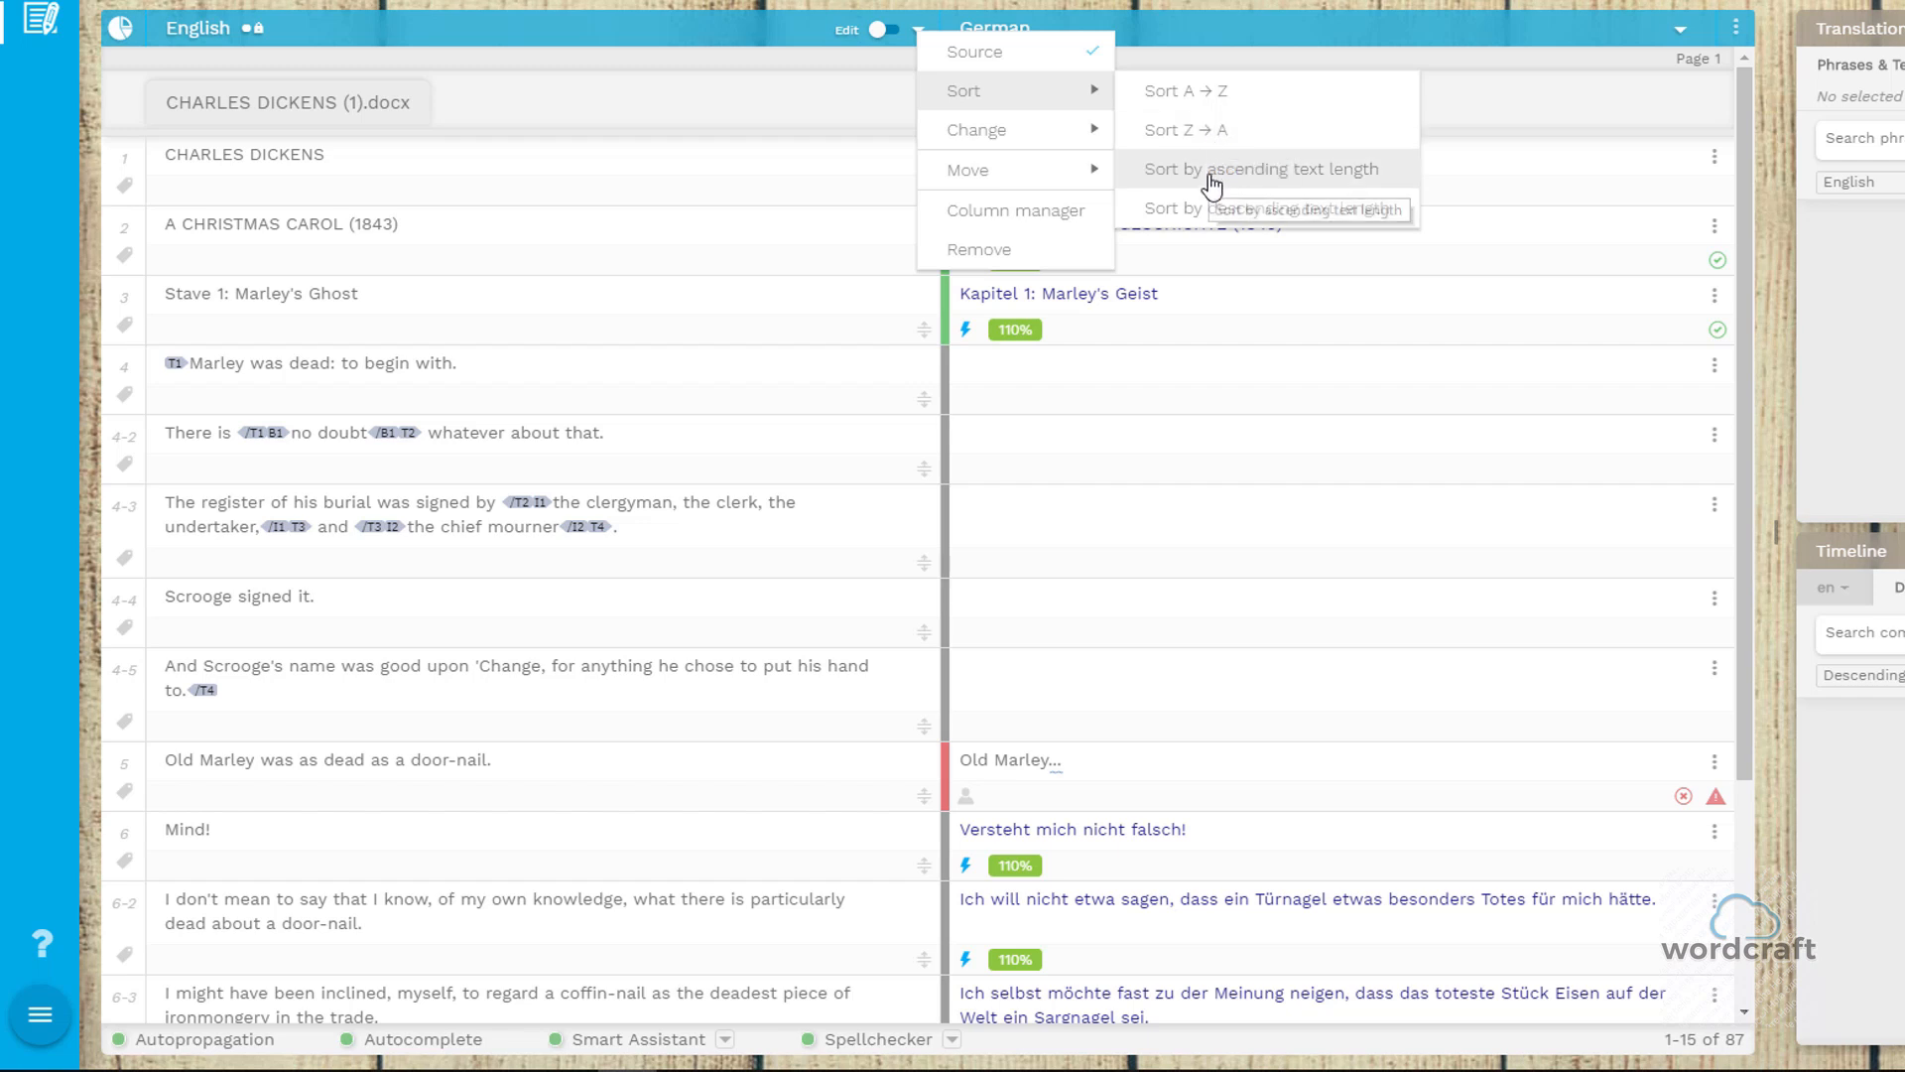
left_click(1215, 103)
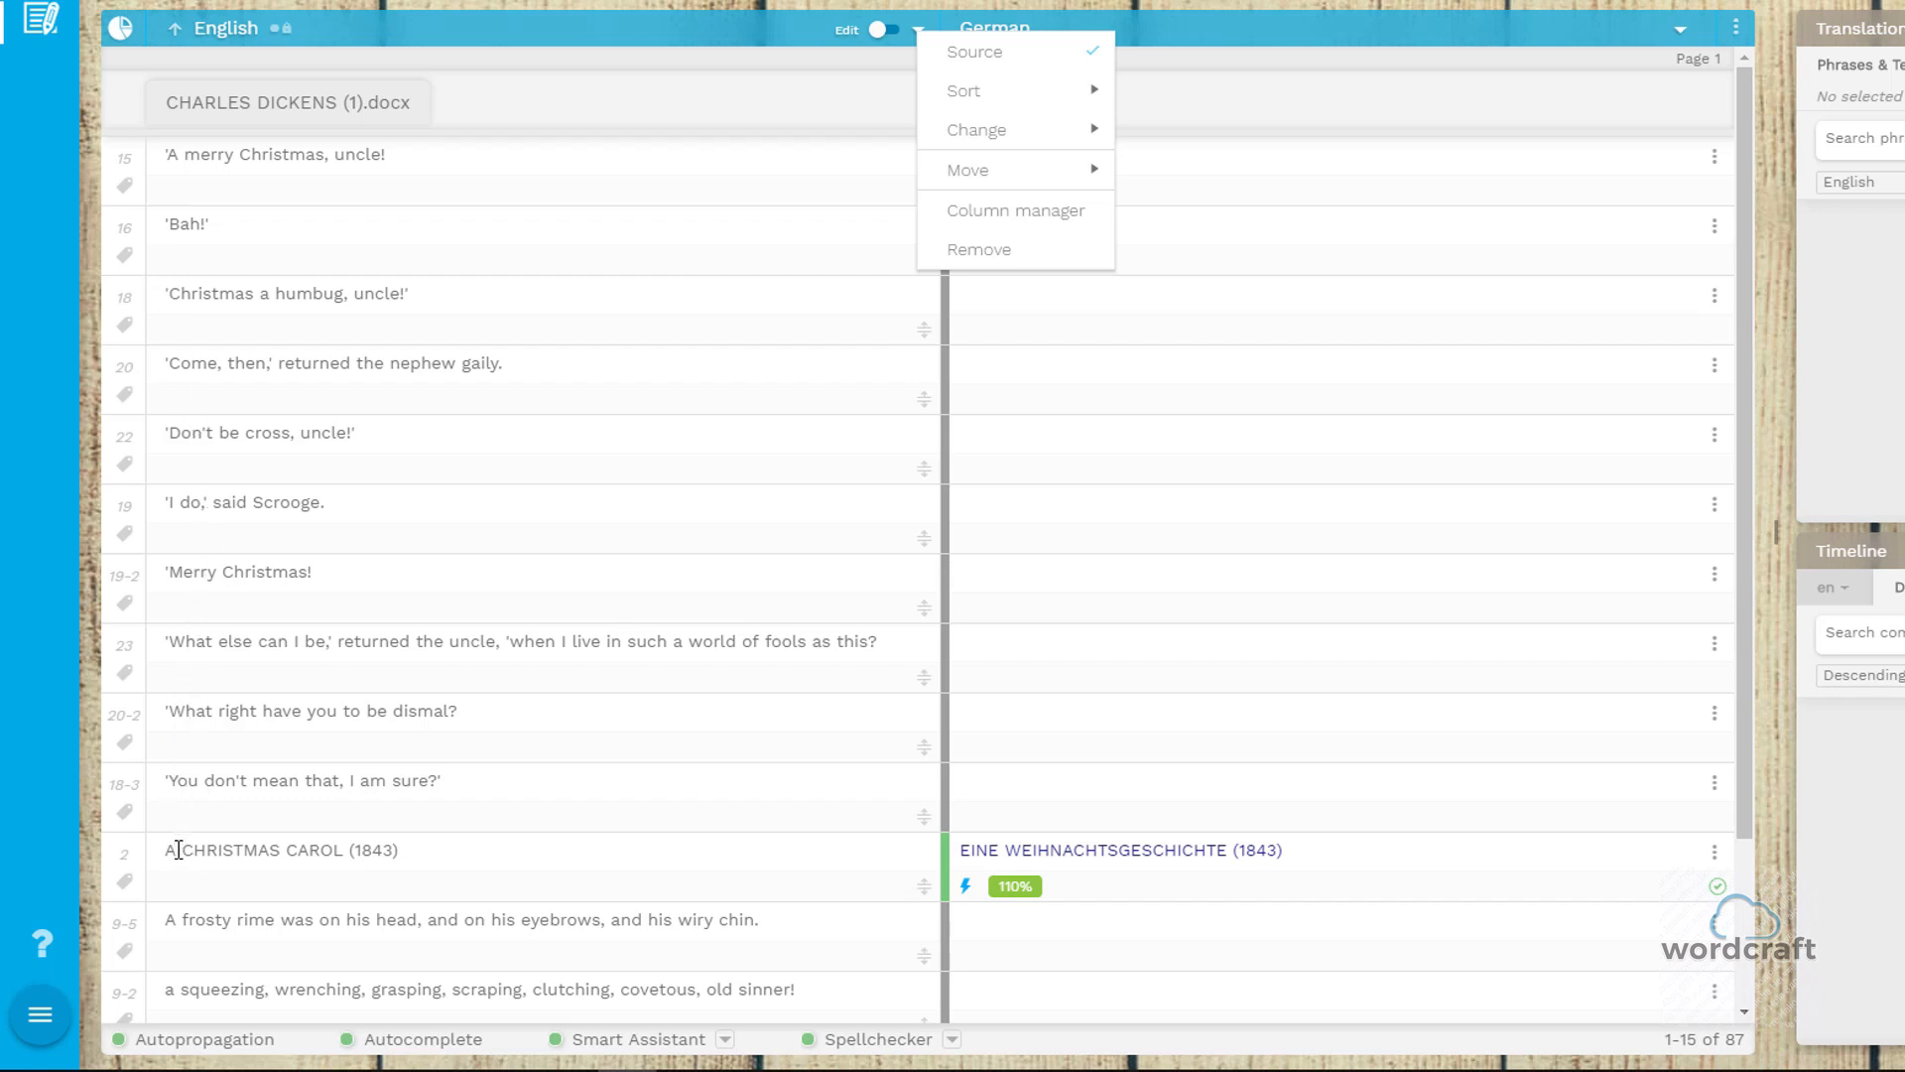
scroll(179, 851, "down", 2)
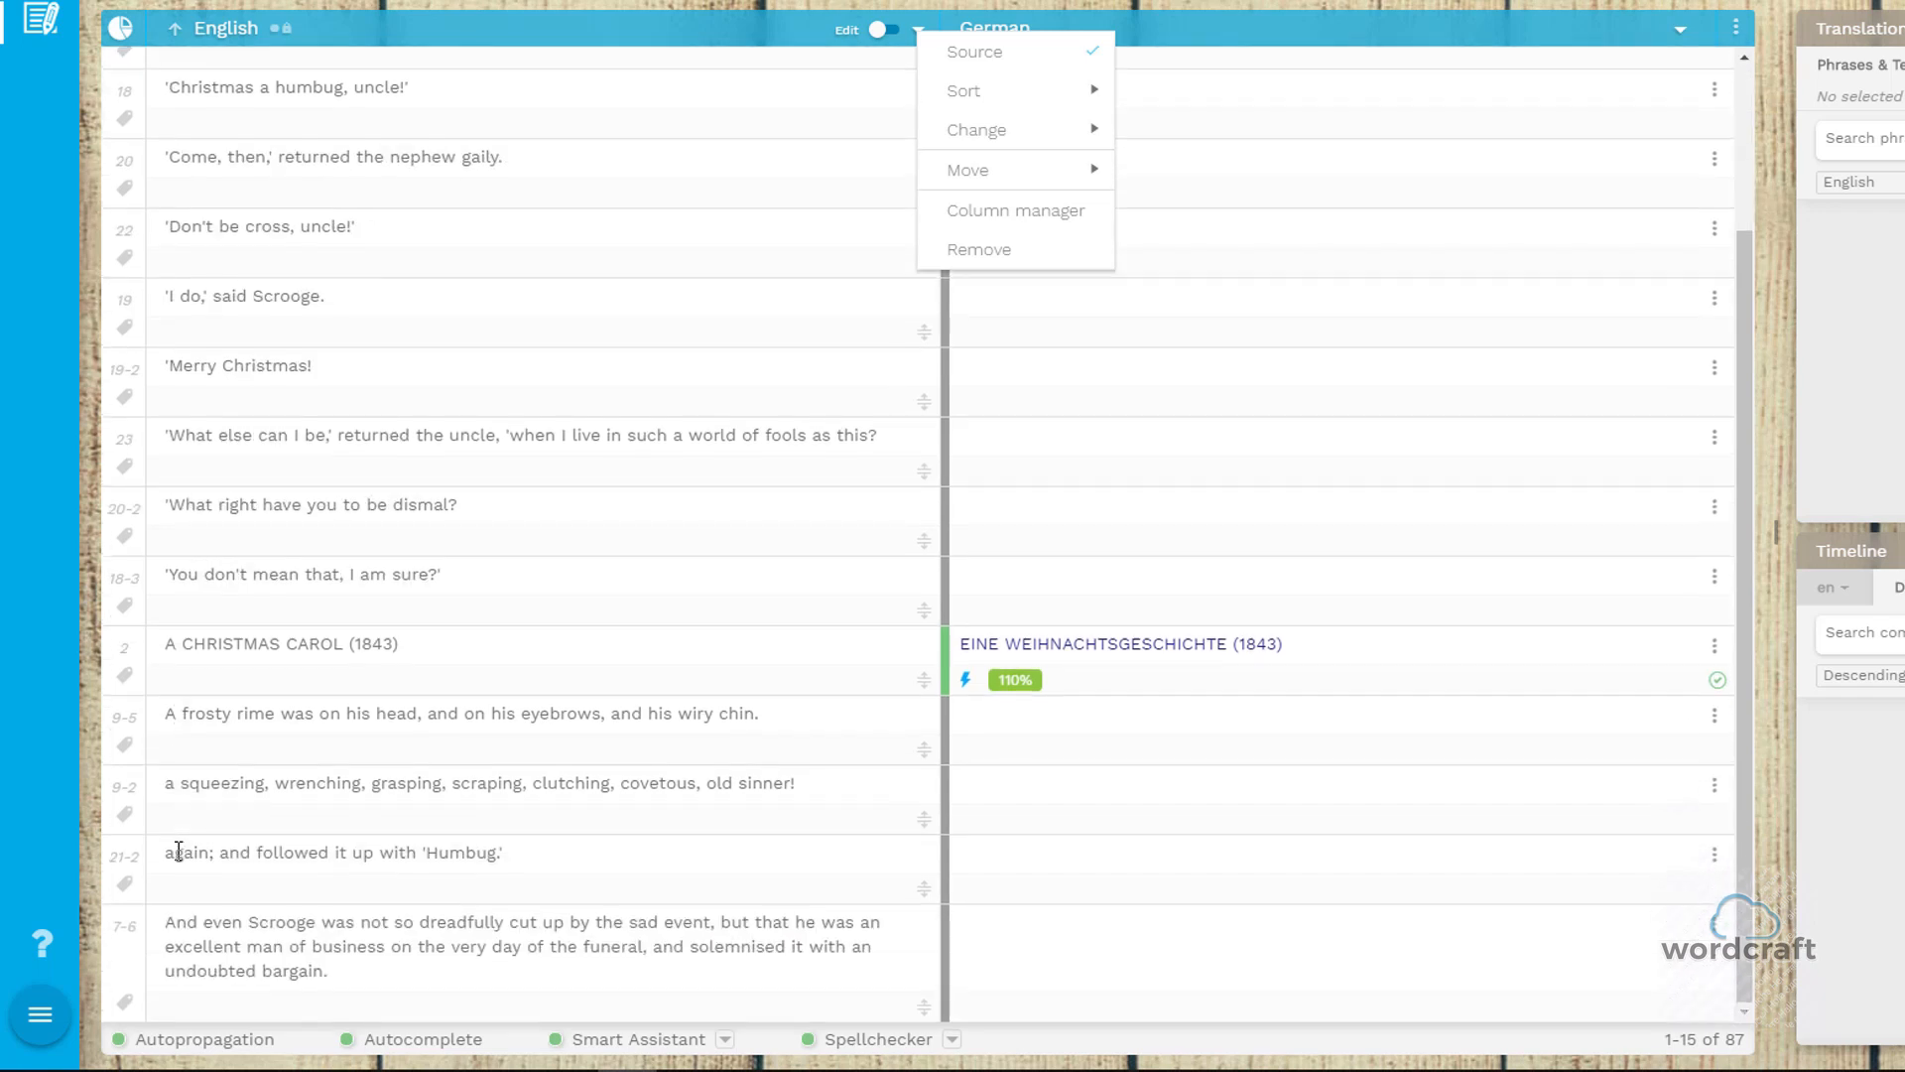
scroll(181, 955, "up", 3)
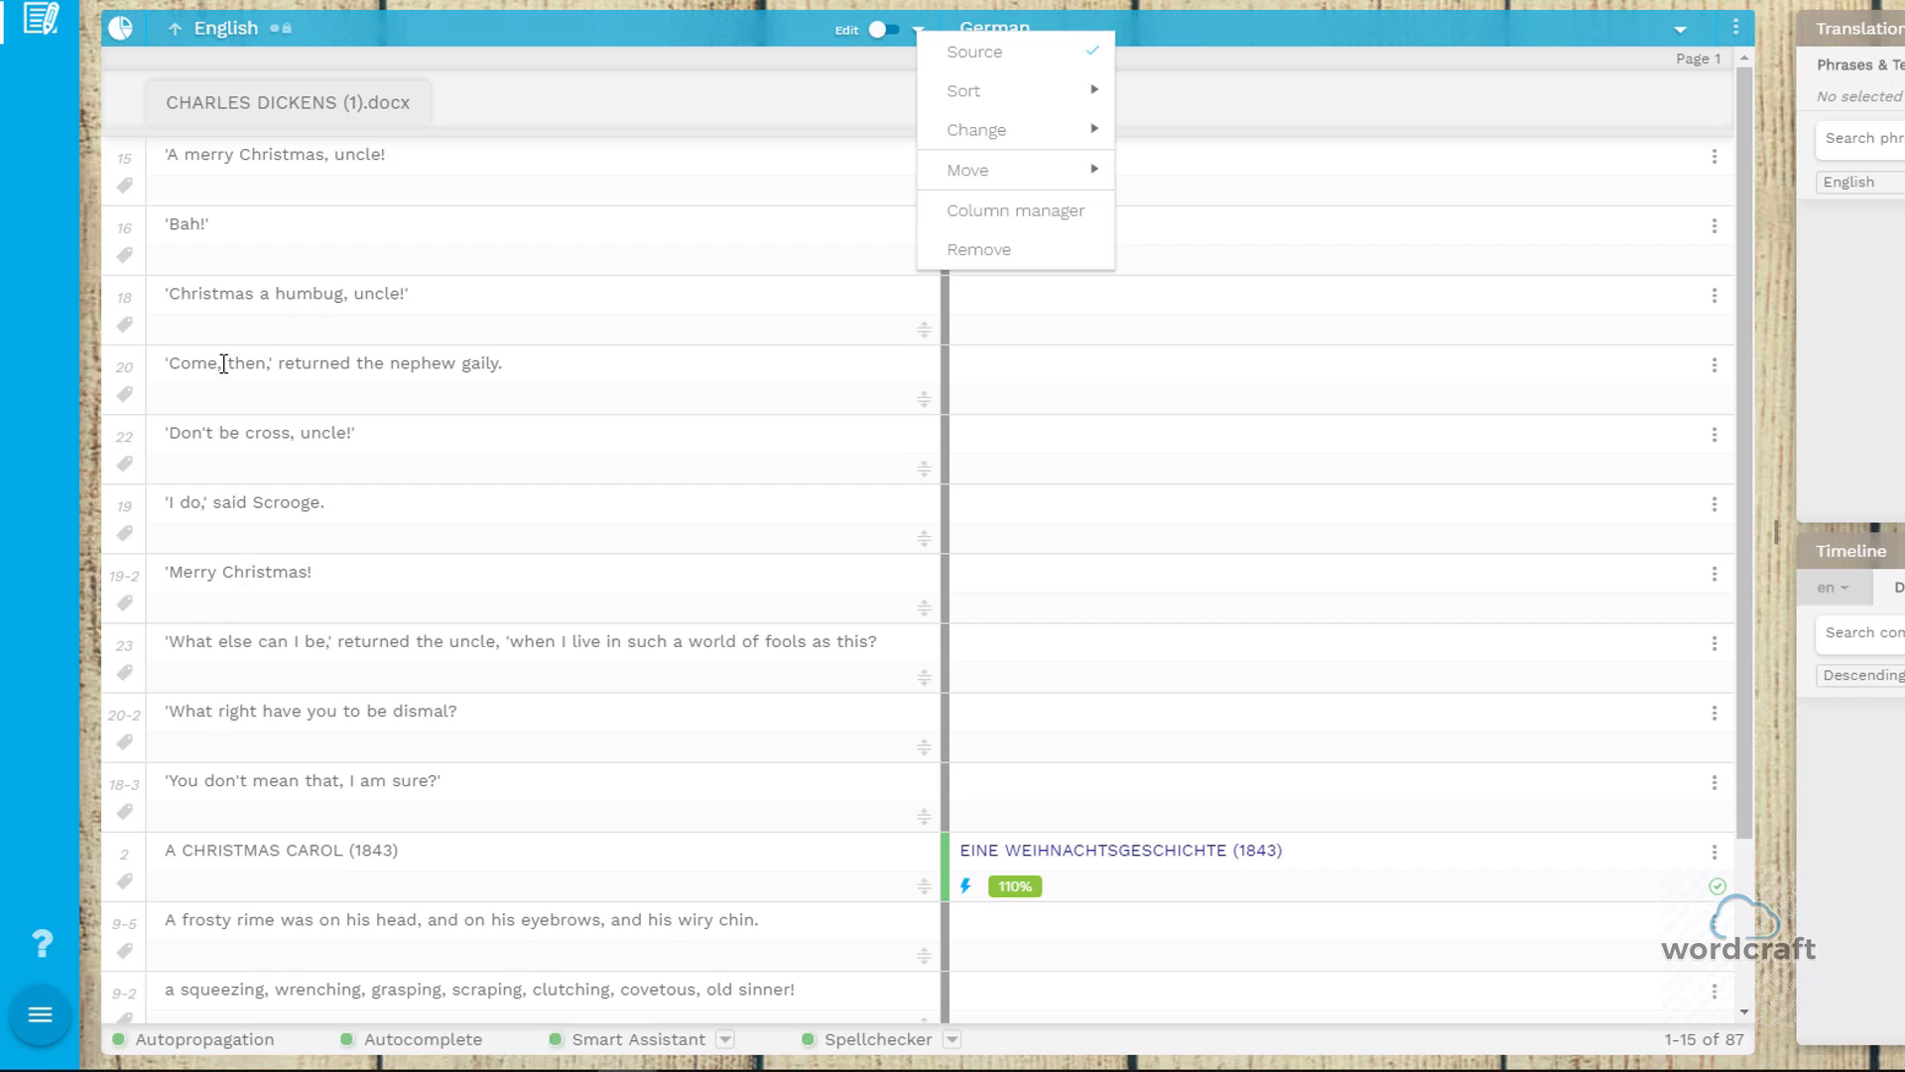
left_click(174, 30)
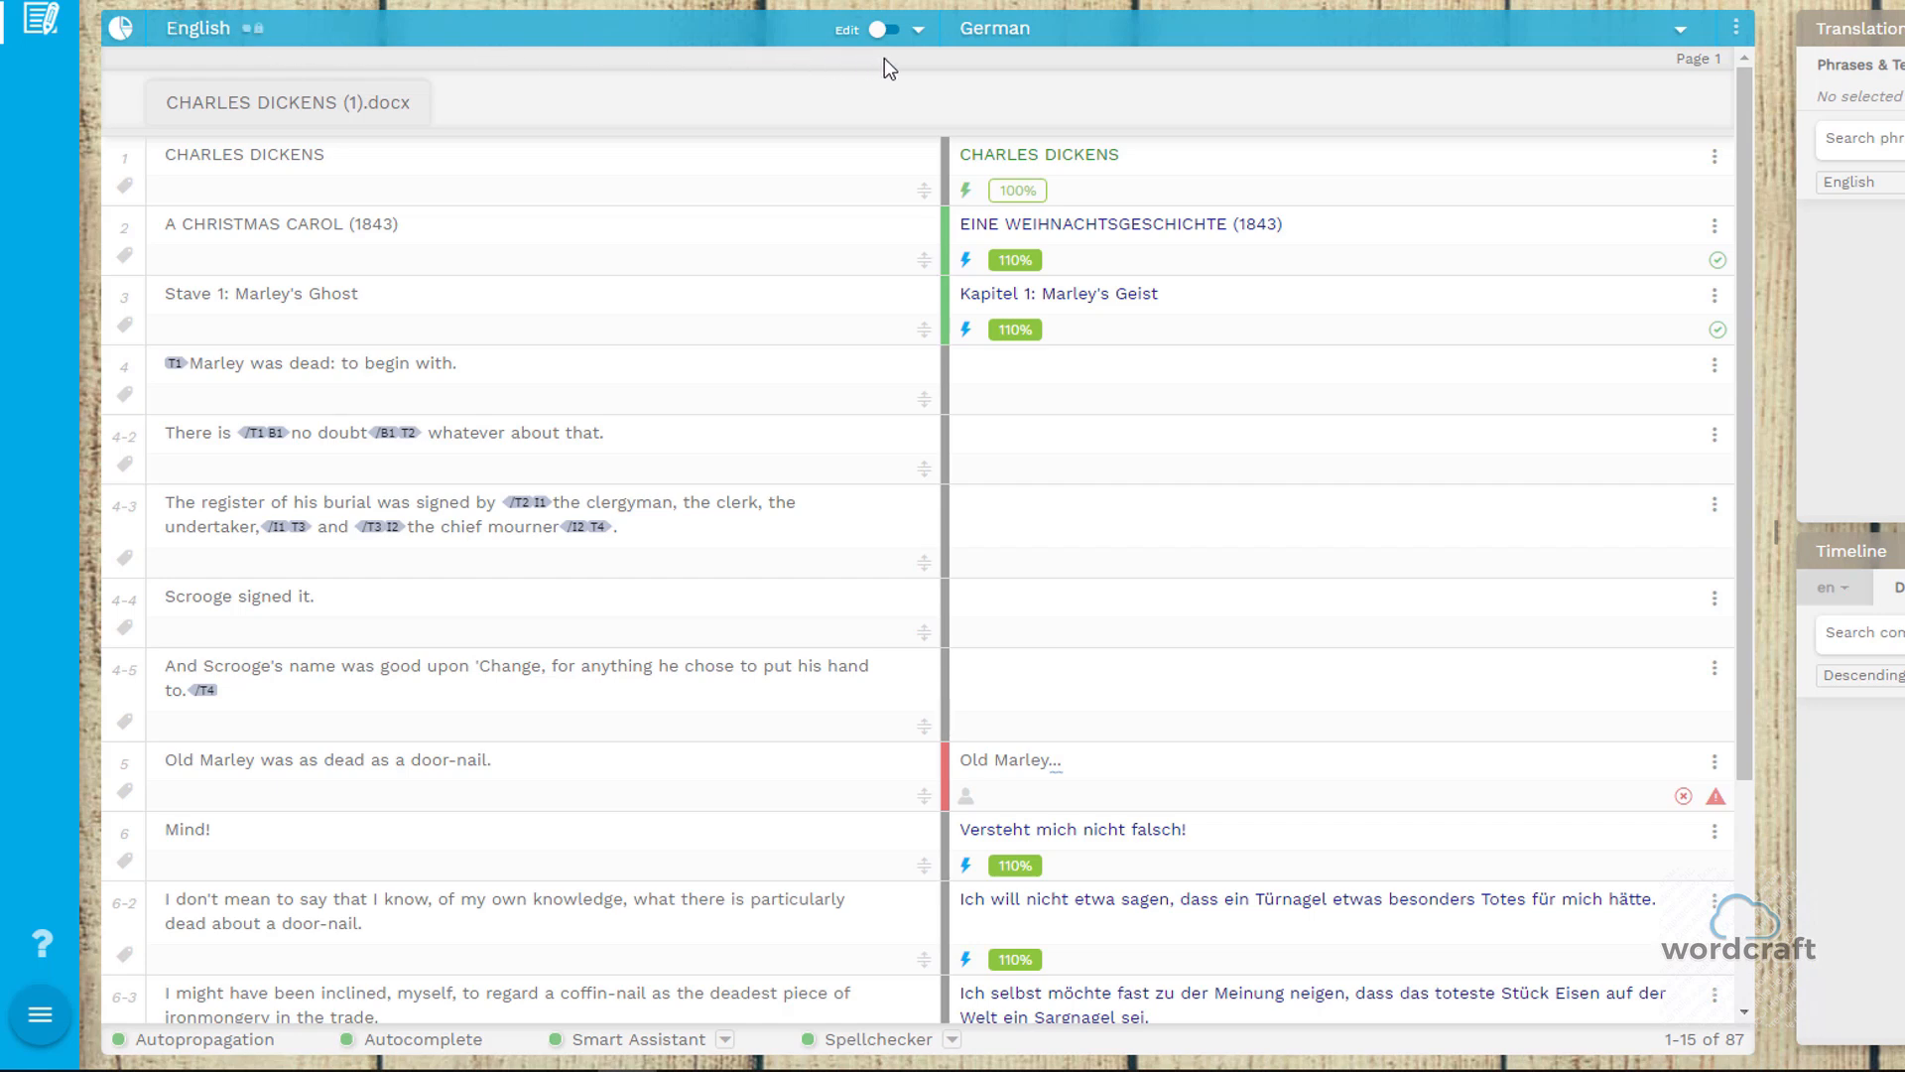
Change the English source column to show French, and change it back to English
left_click(919, 31)
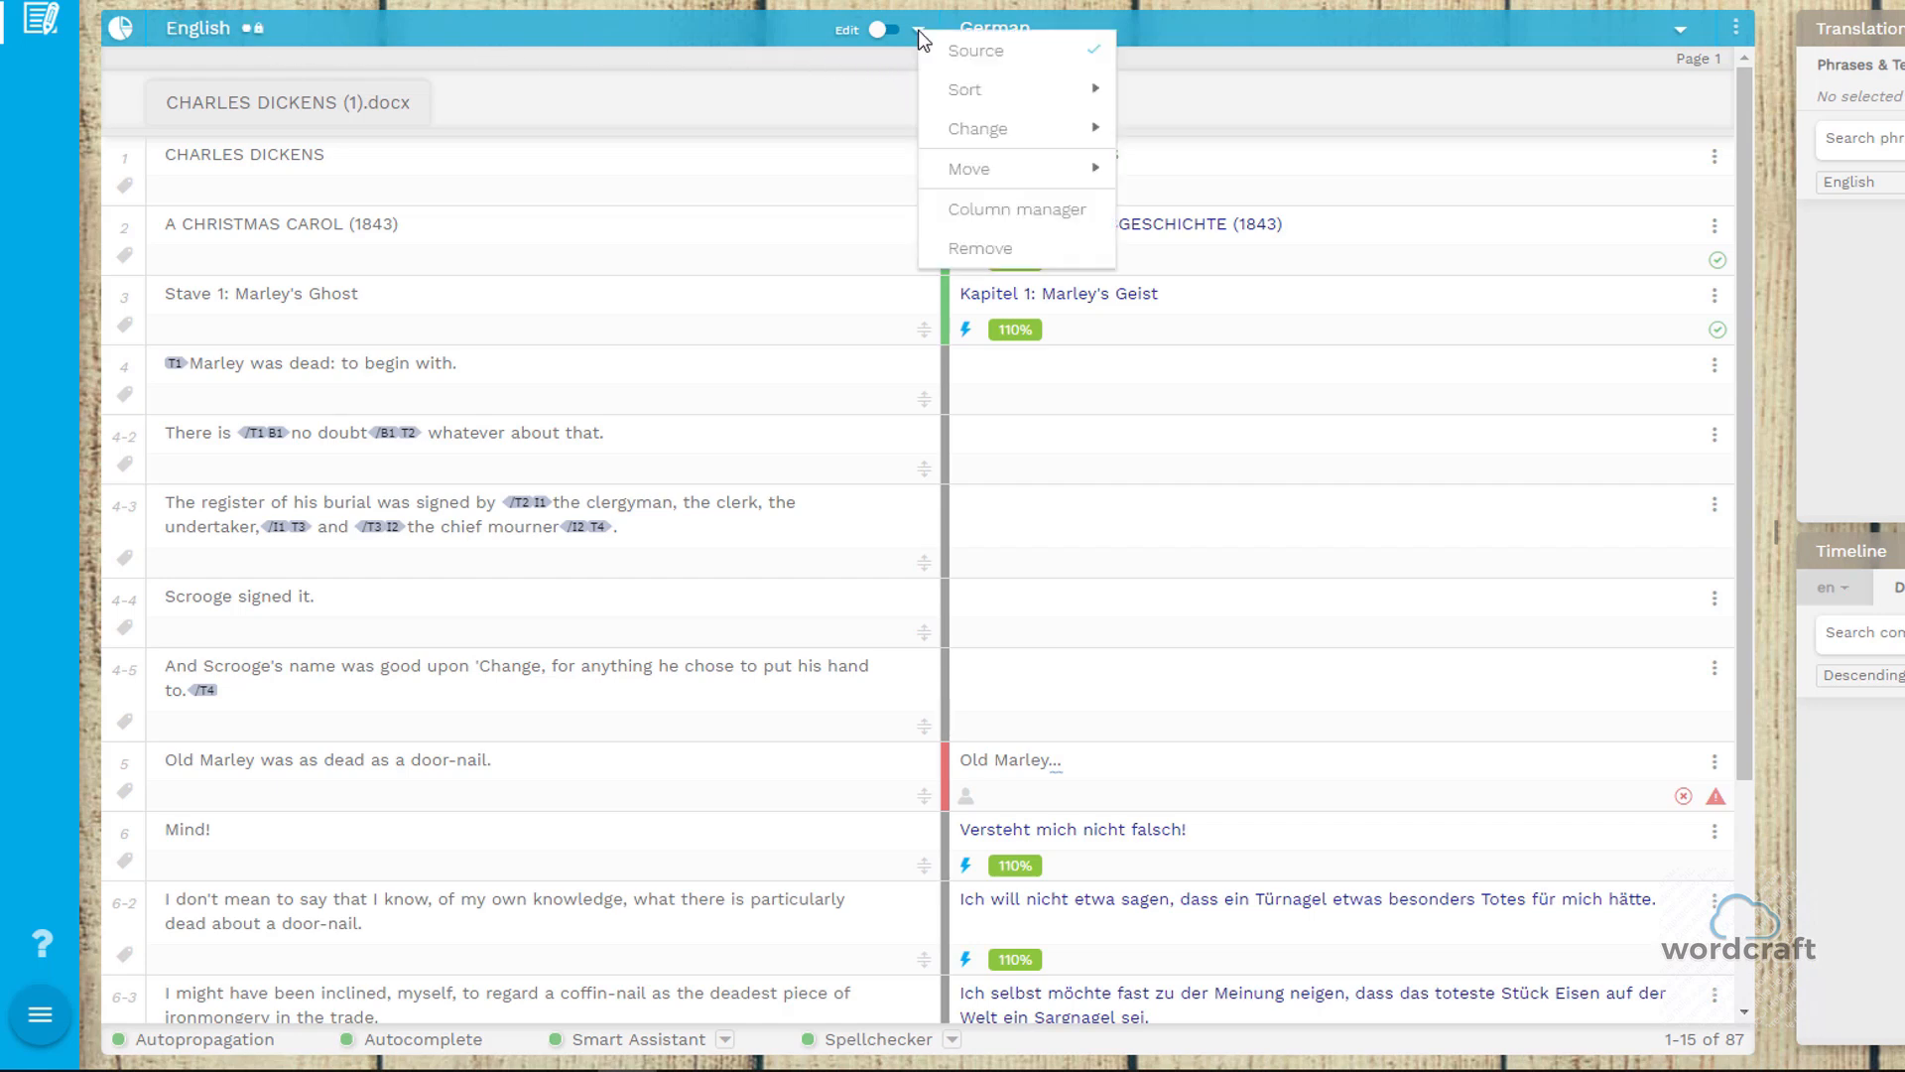
mouse_move(962, 129)
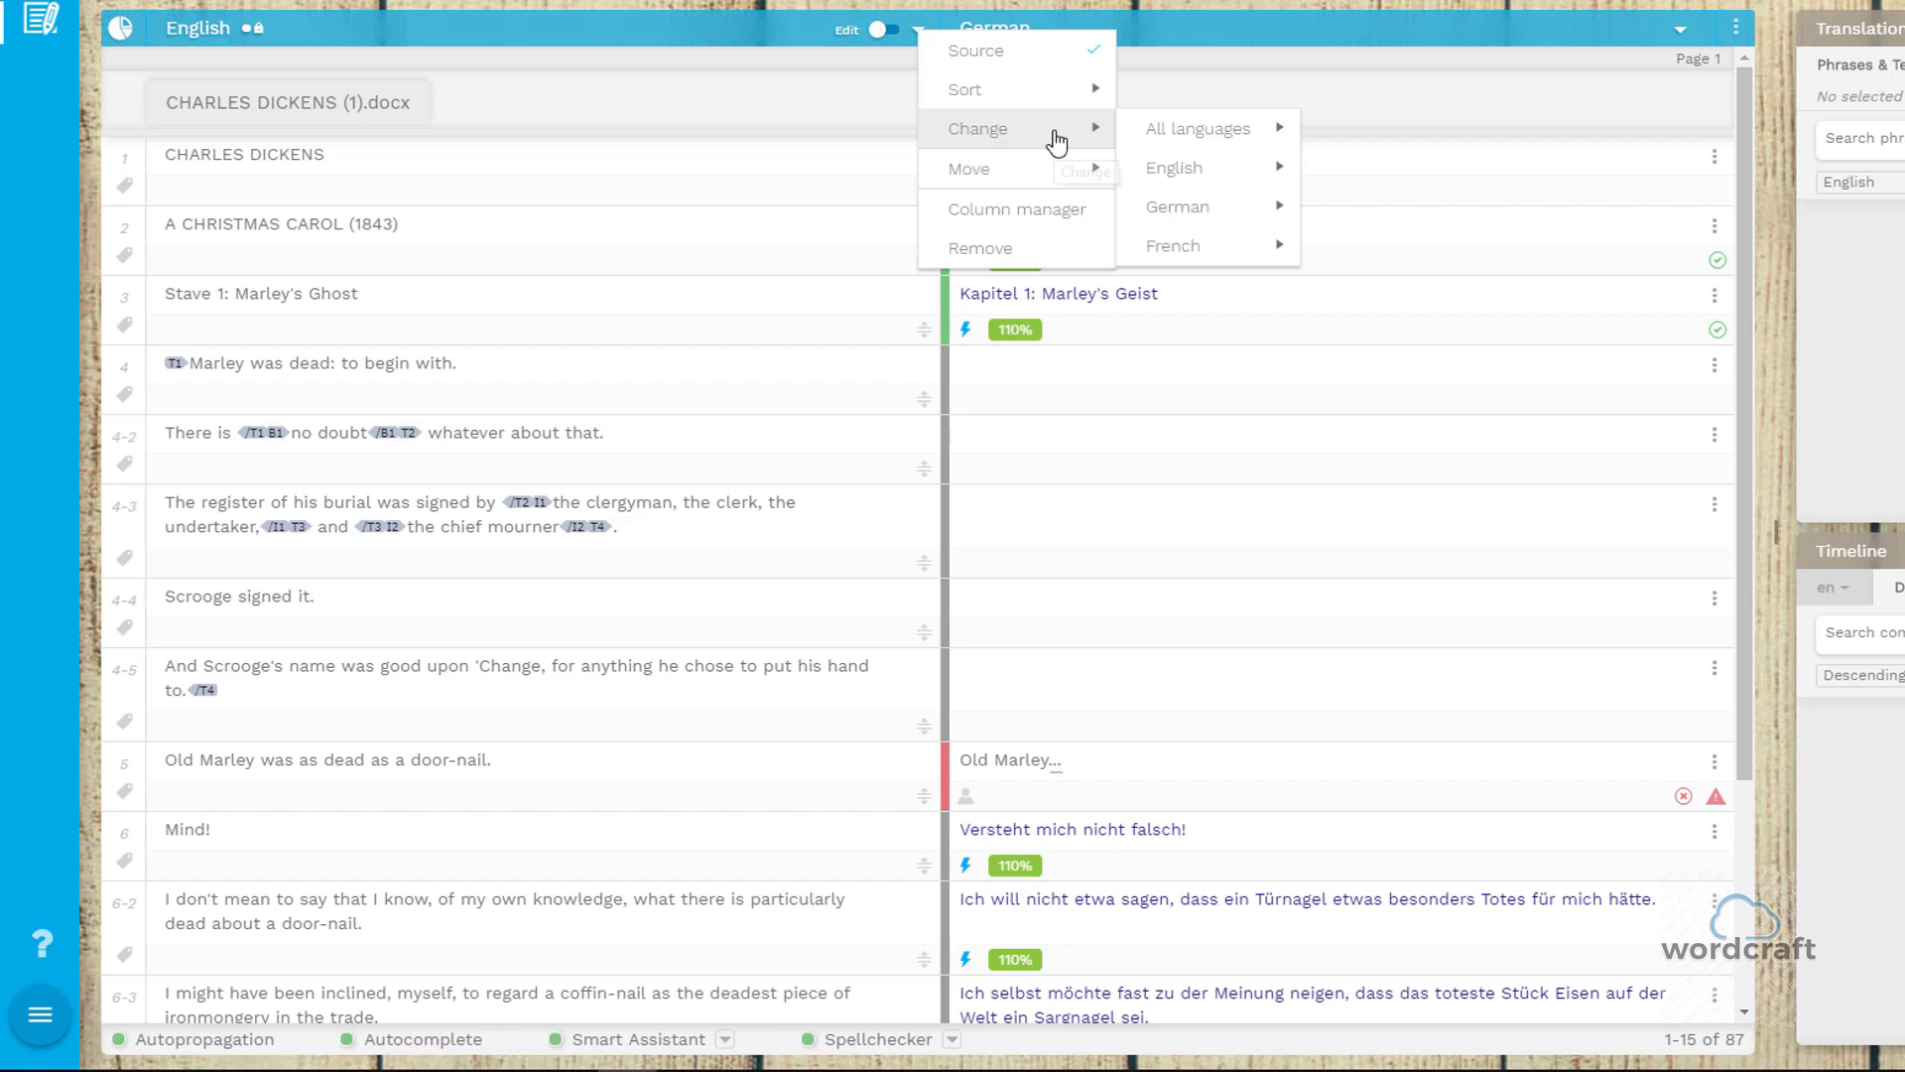
mouse_move(1201, 144)
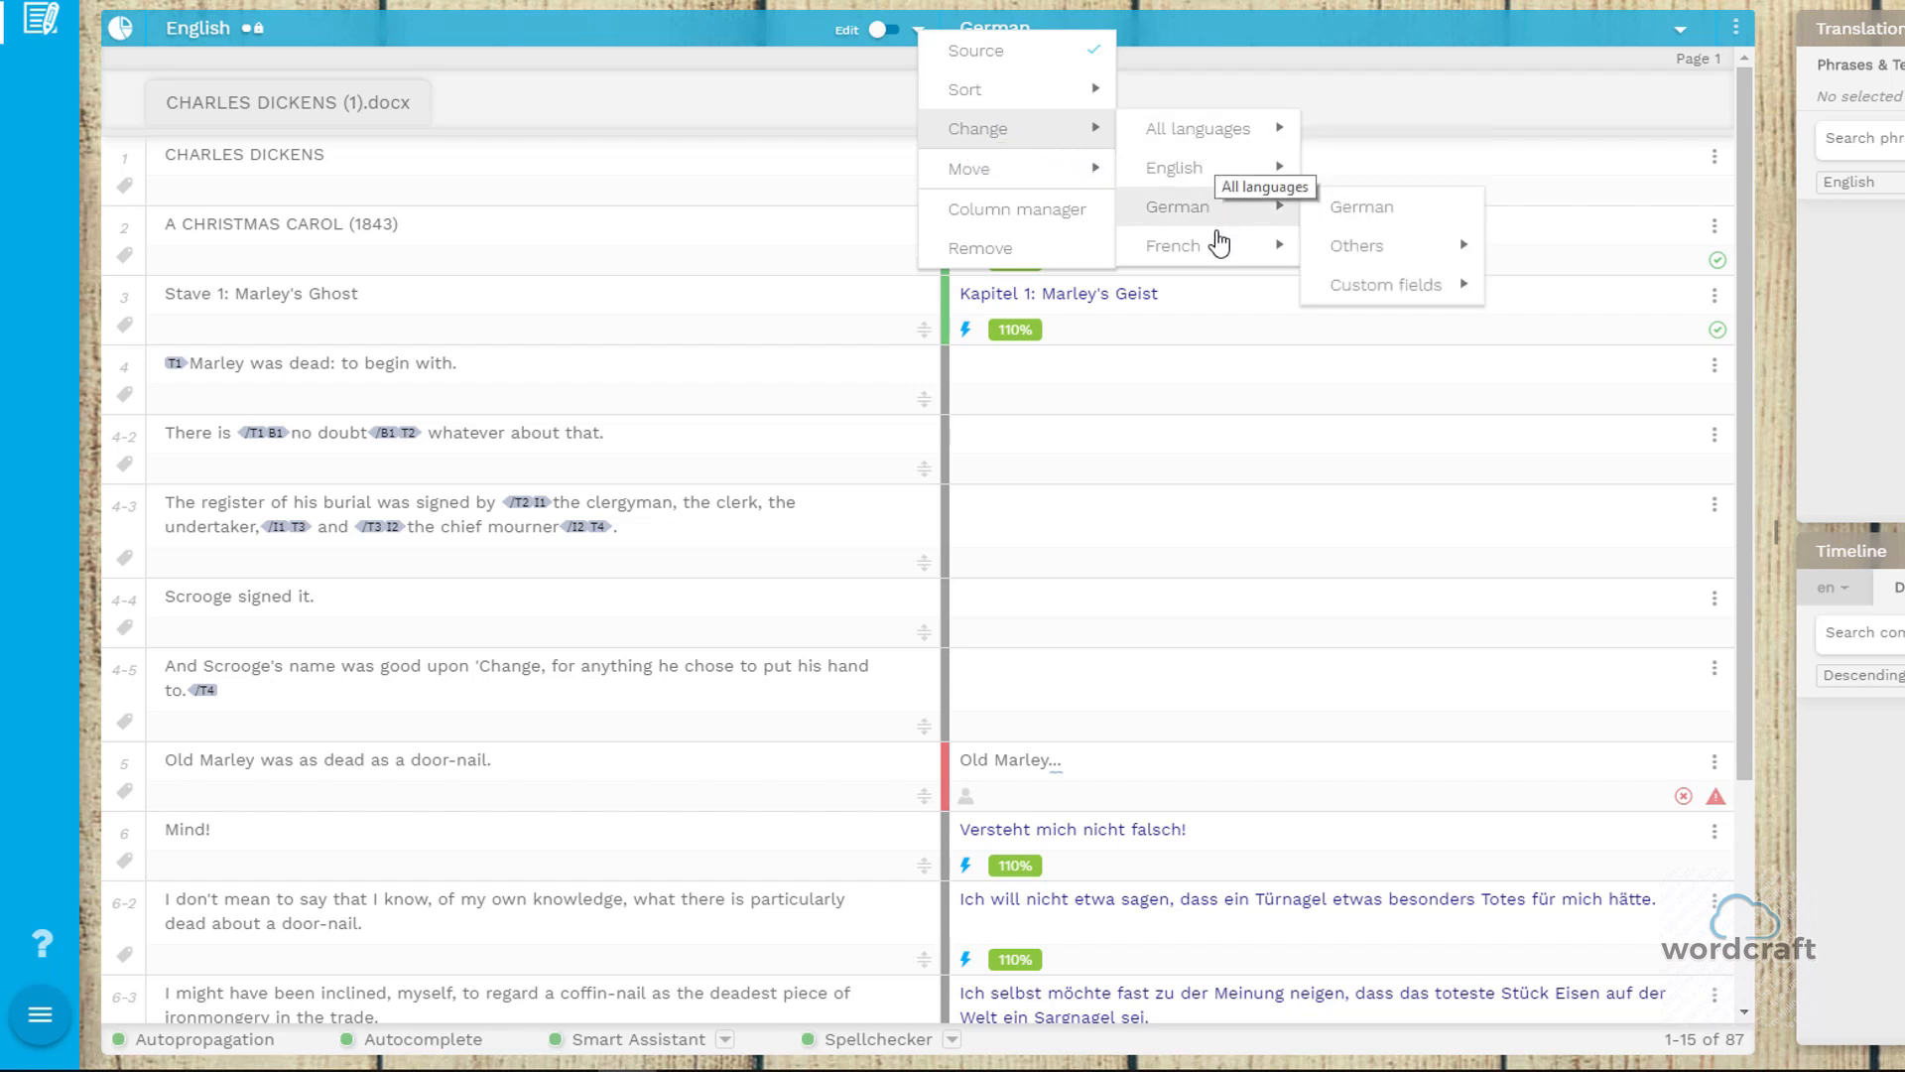
mouse_move(1216, 253)
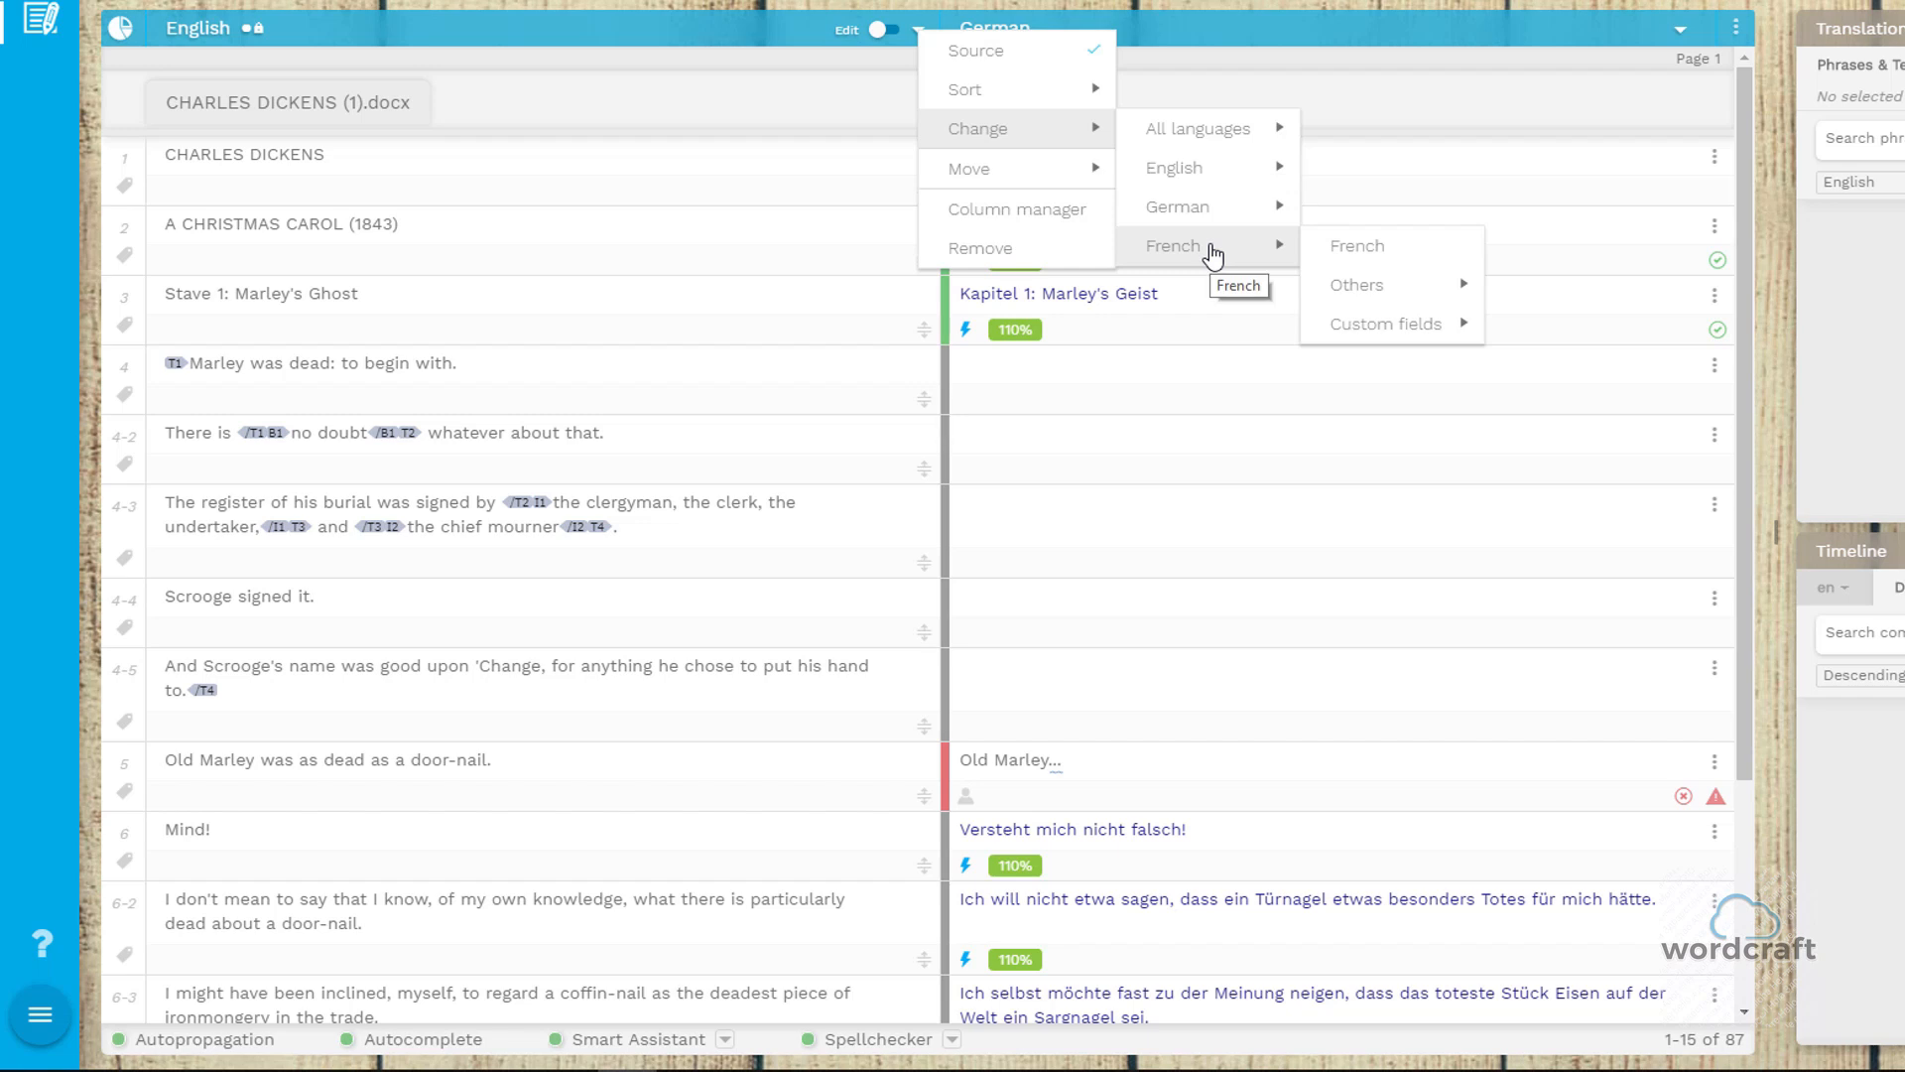
left_click(1349, 256)
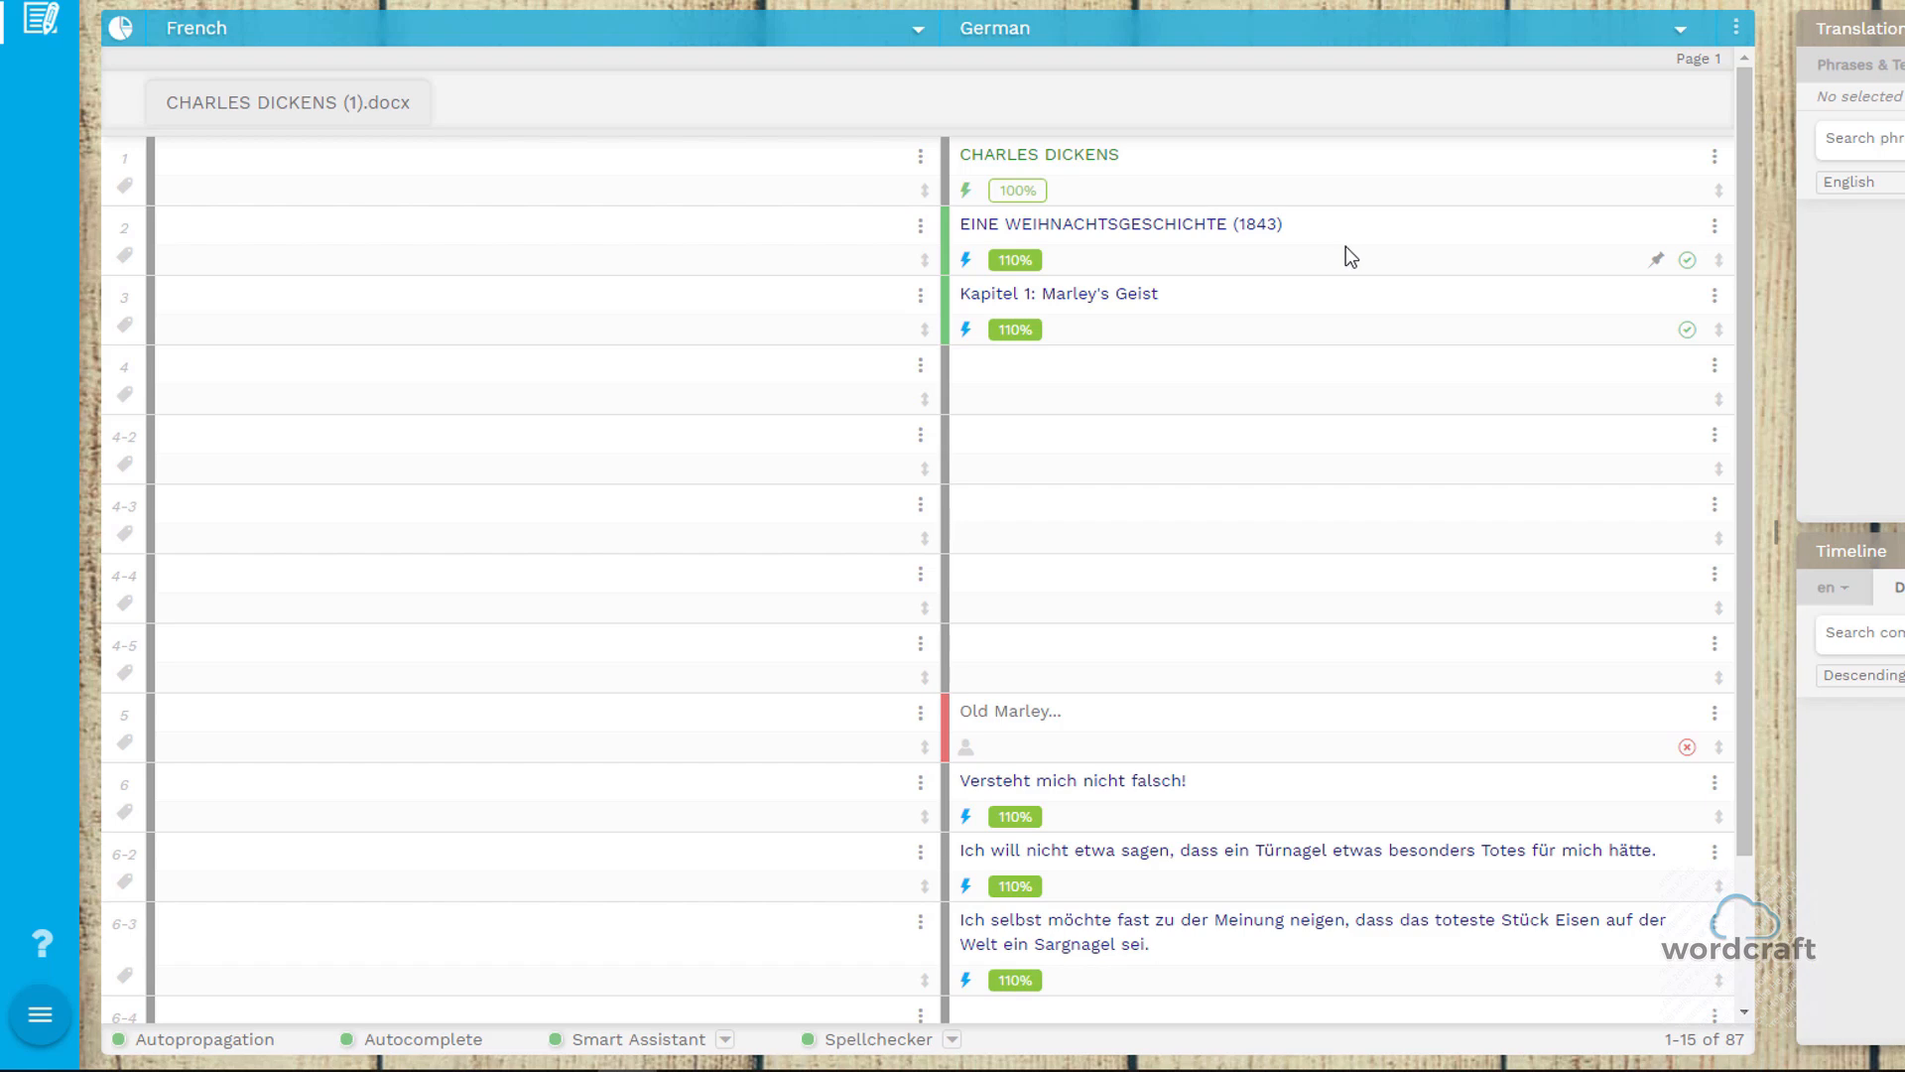
left_click(919, 36)
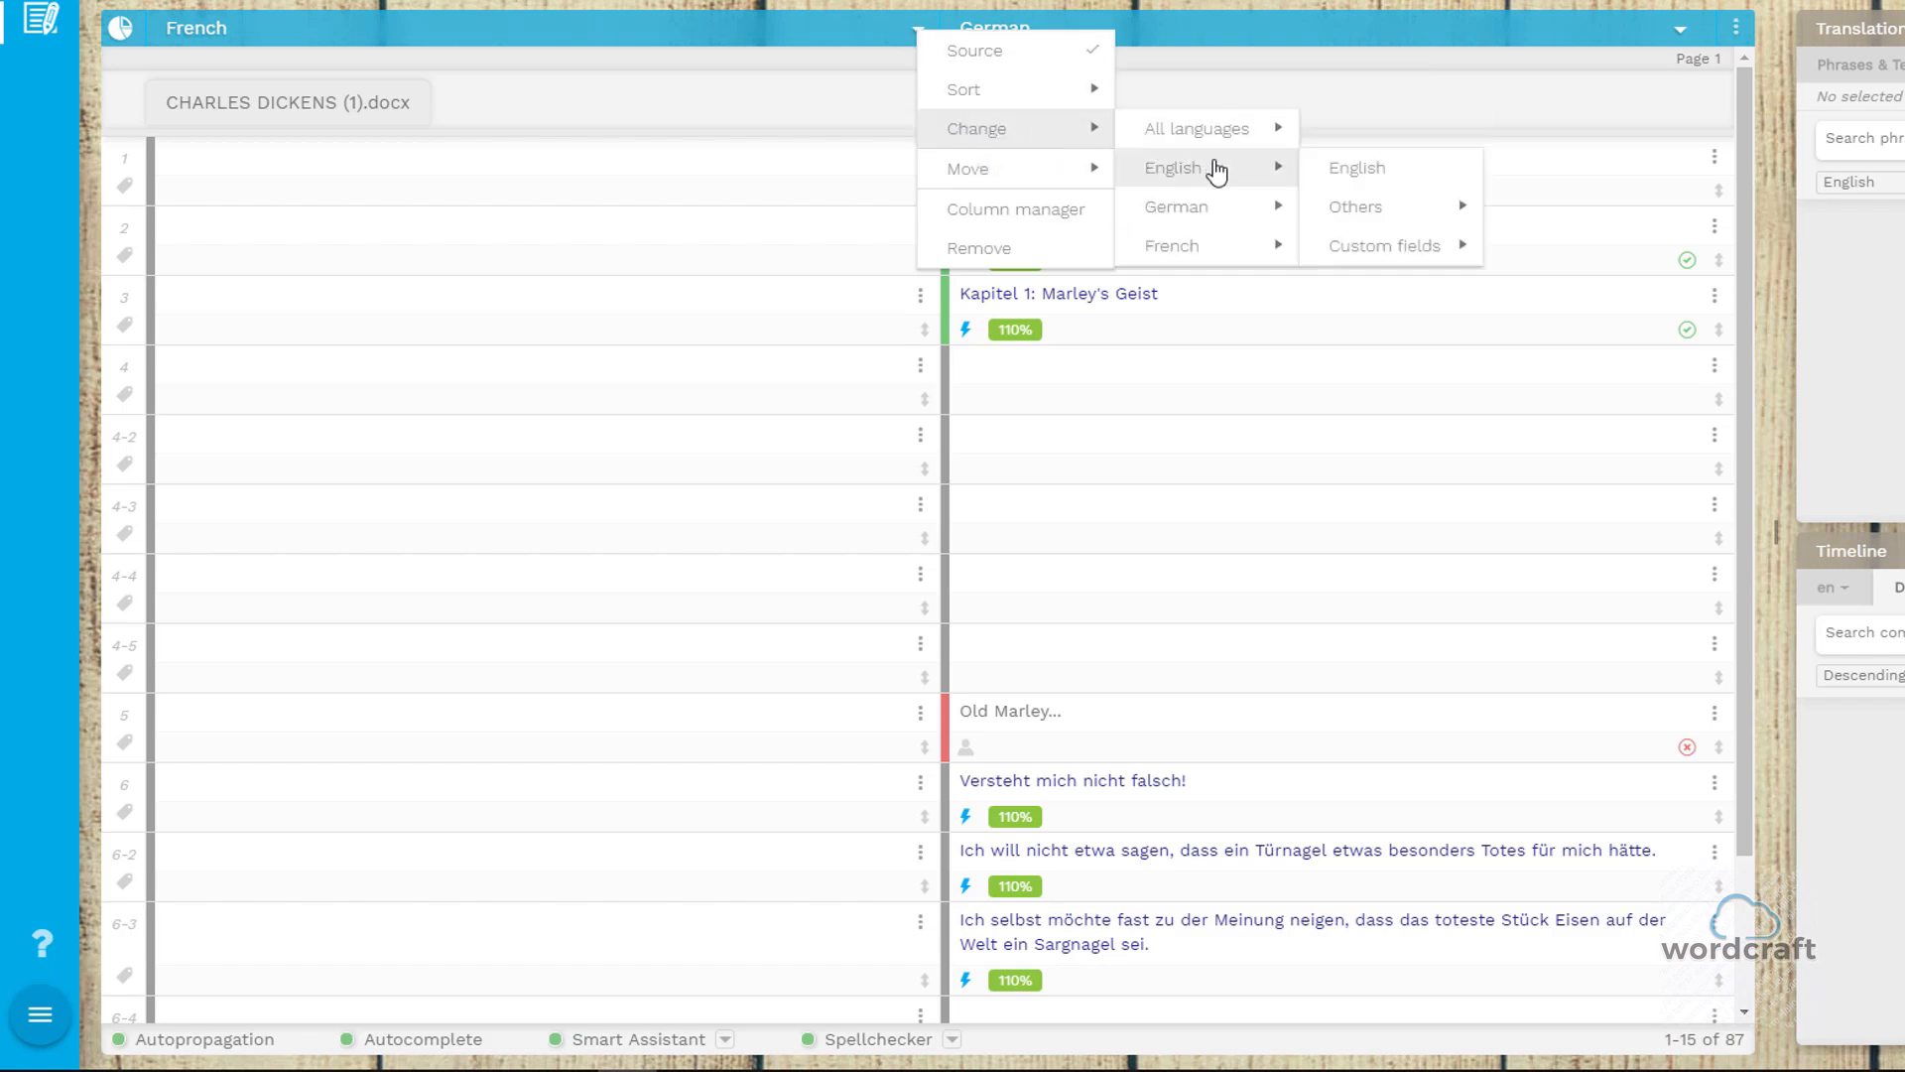
left_click(1355, 171)
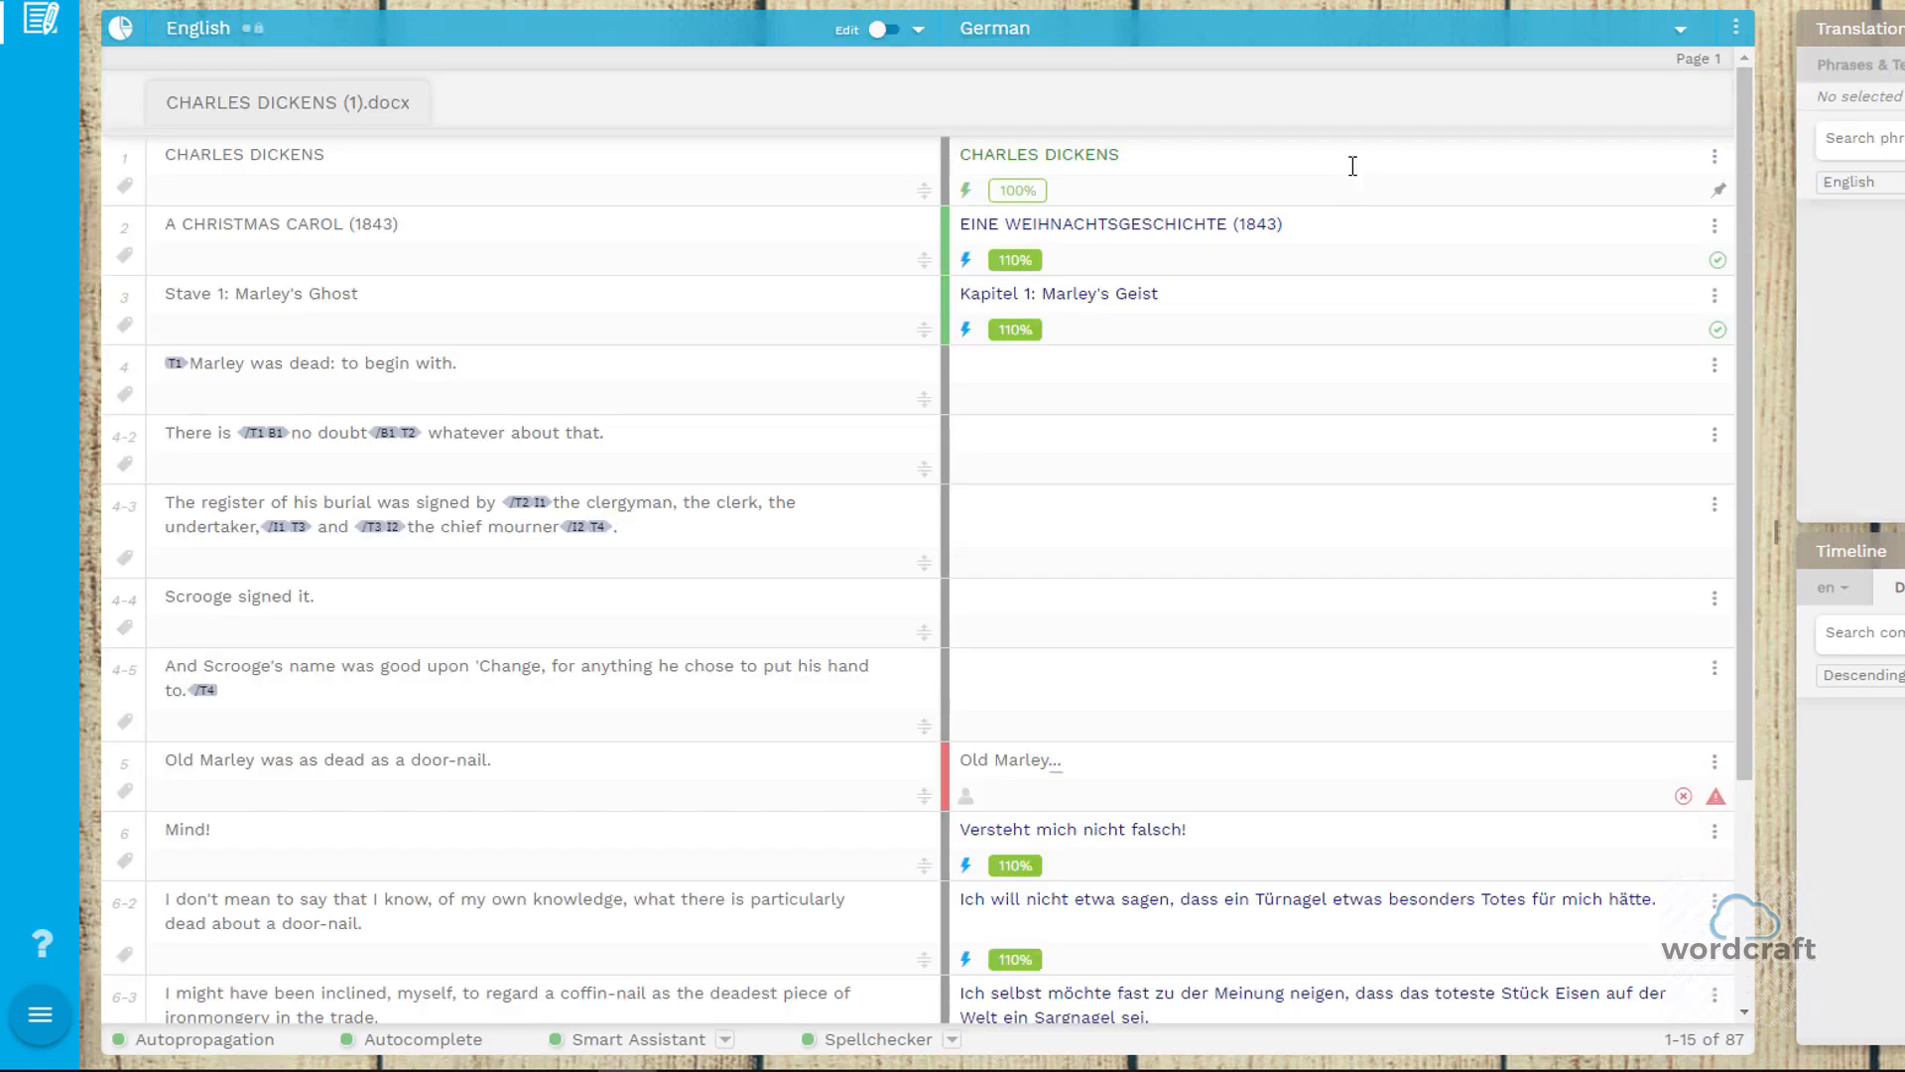
Move the English column to the right of the German column
left_click(920, 29)
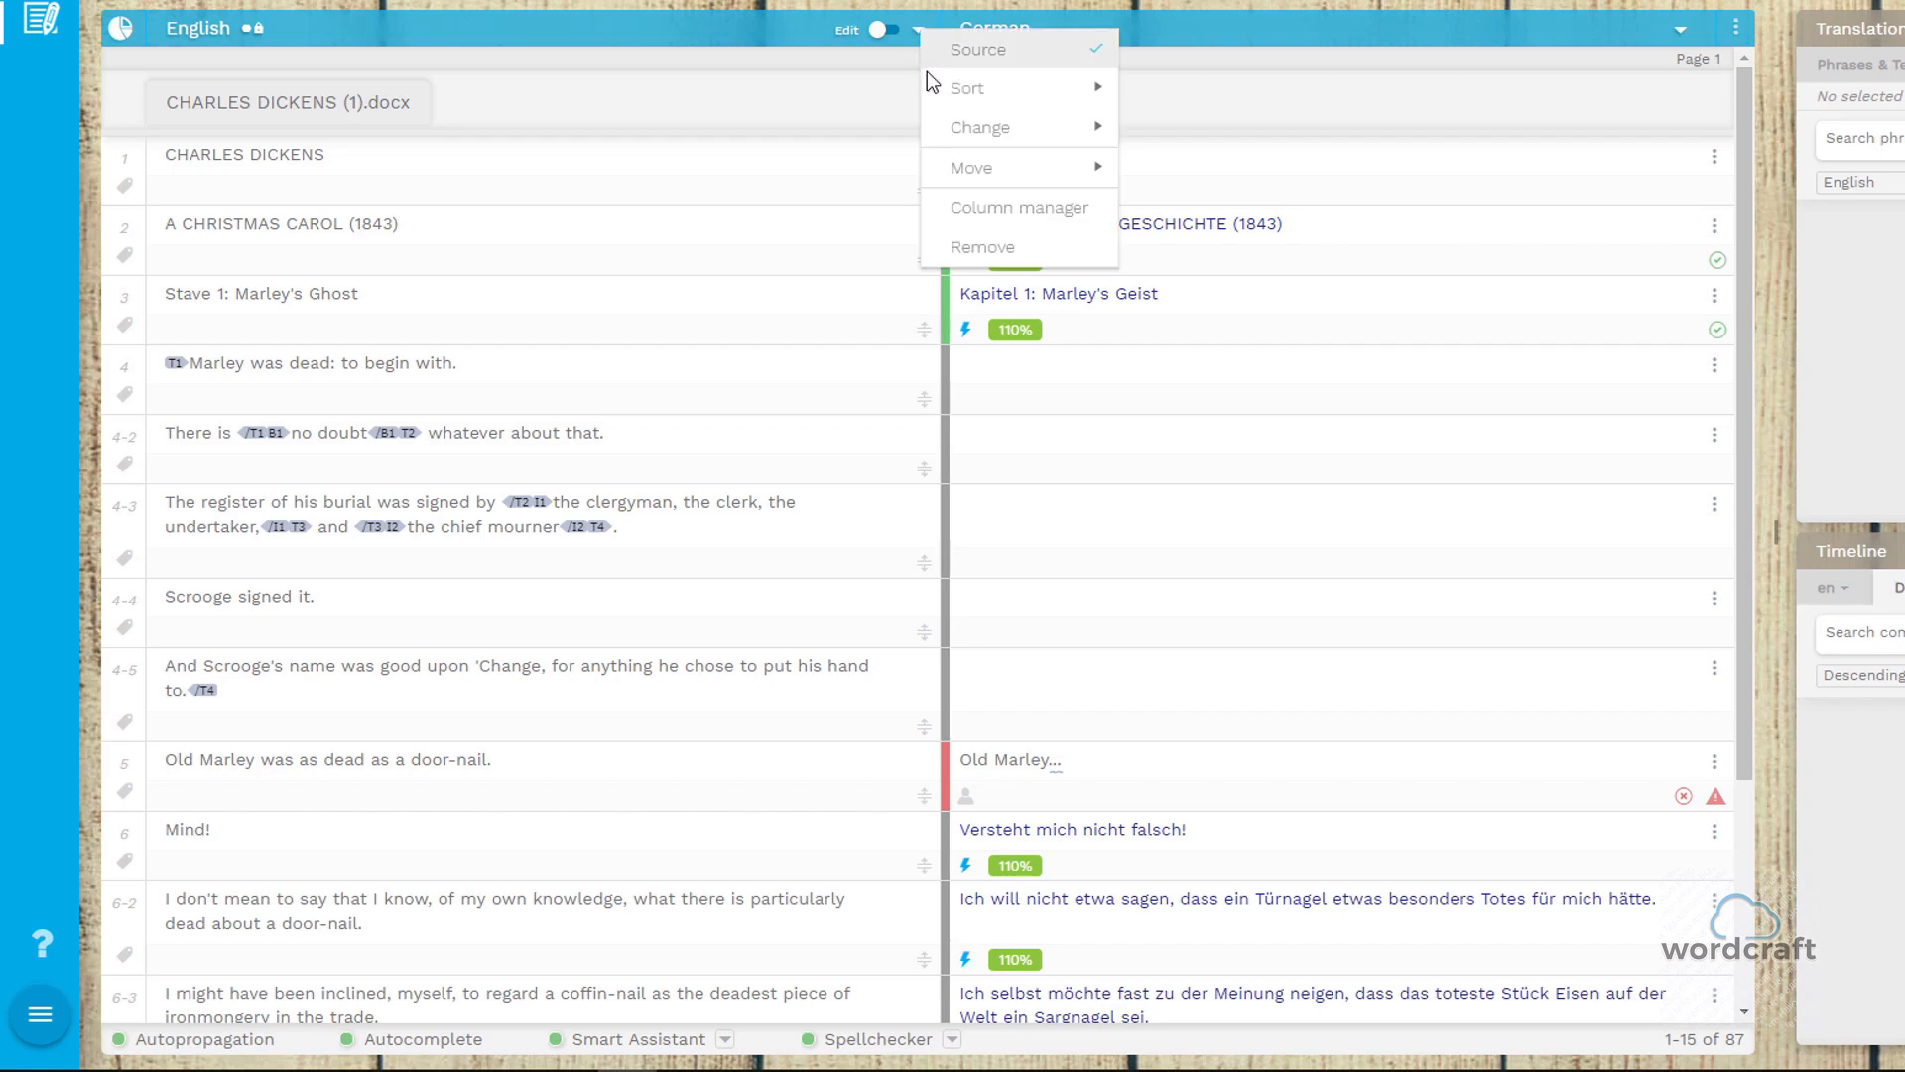
mouse_move(982, 171)
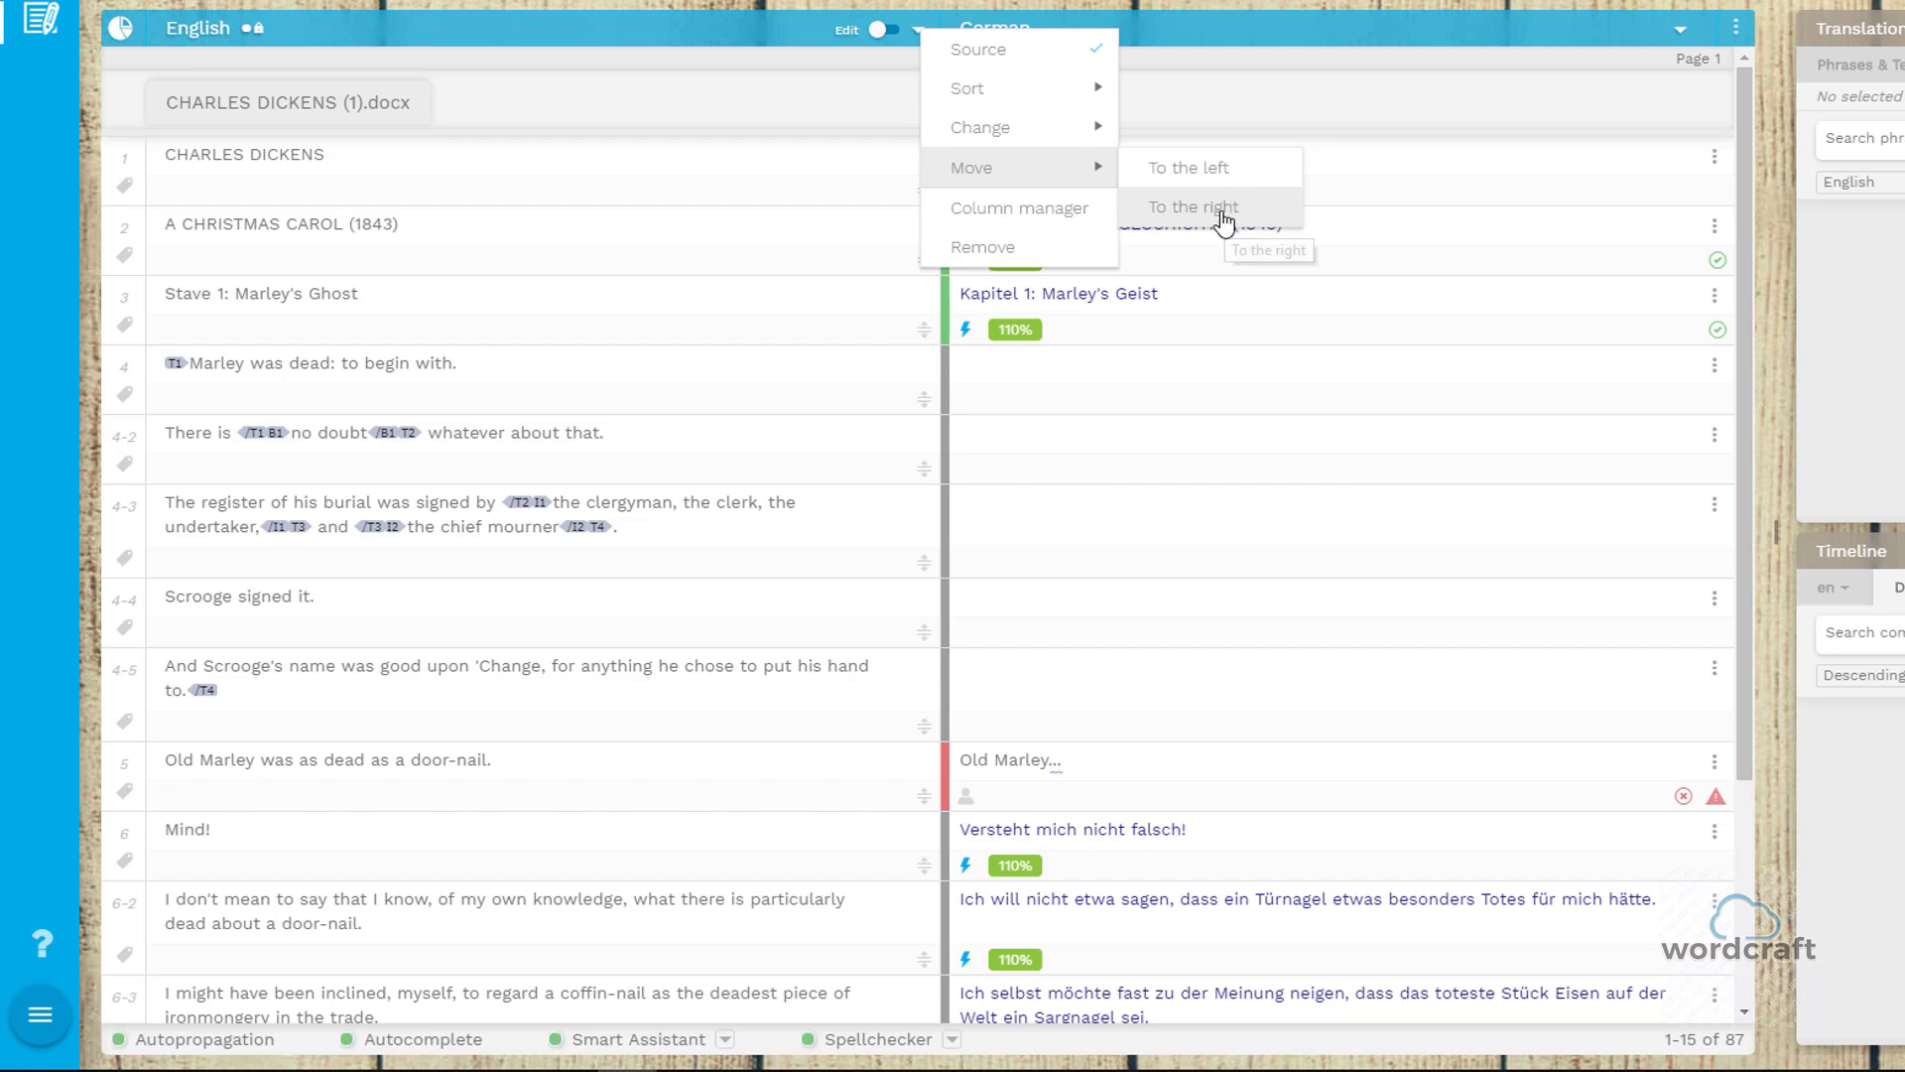
left_click(1213, 217)
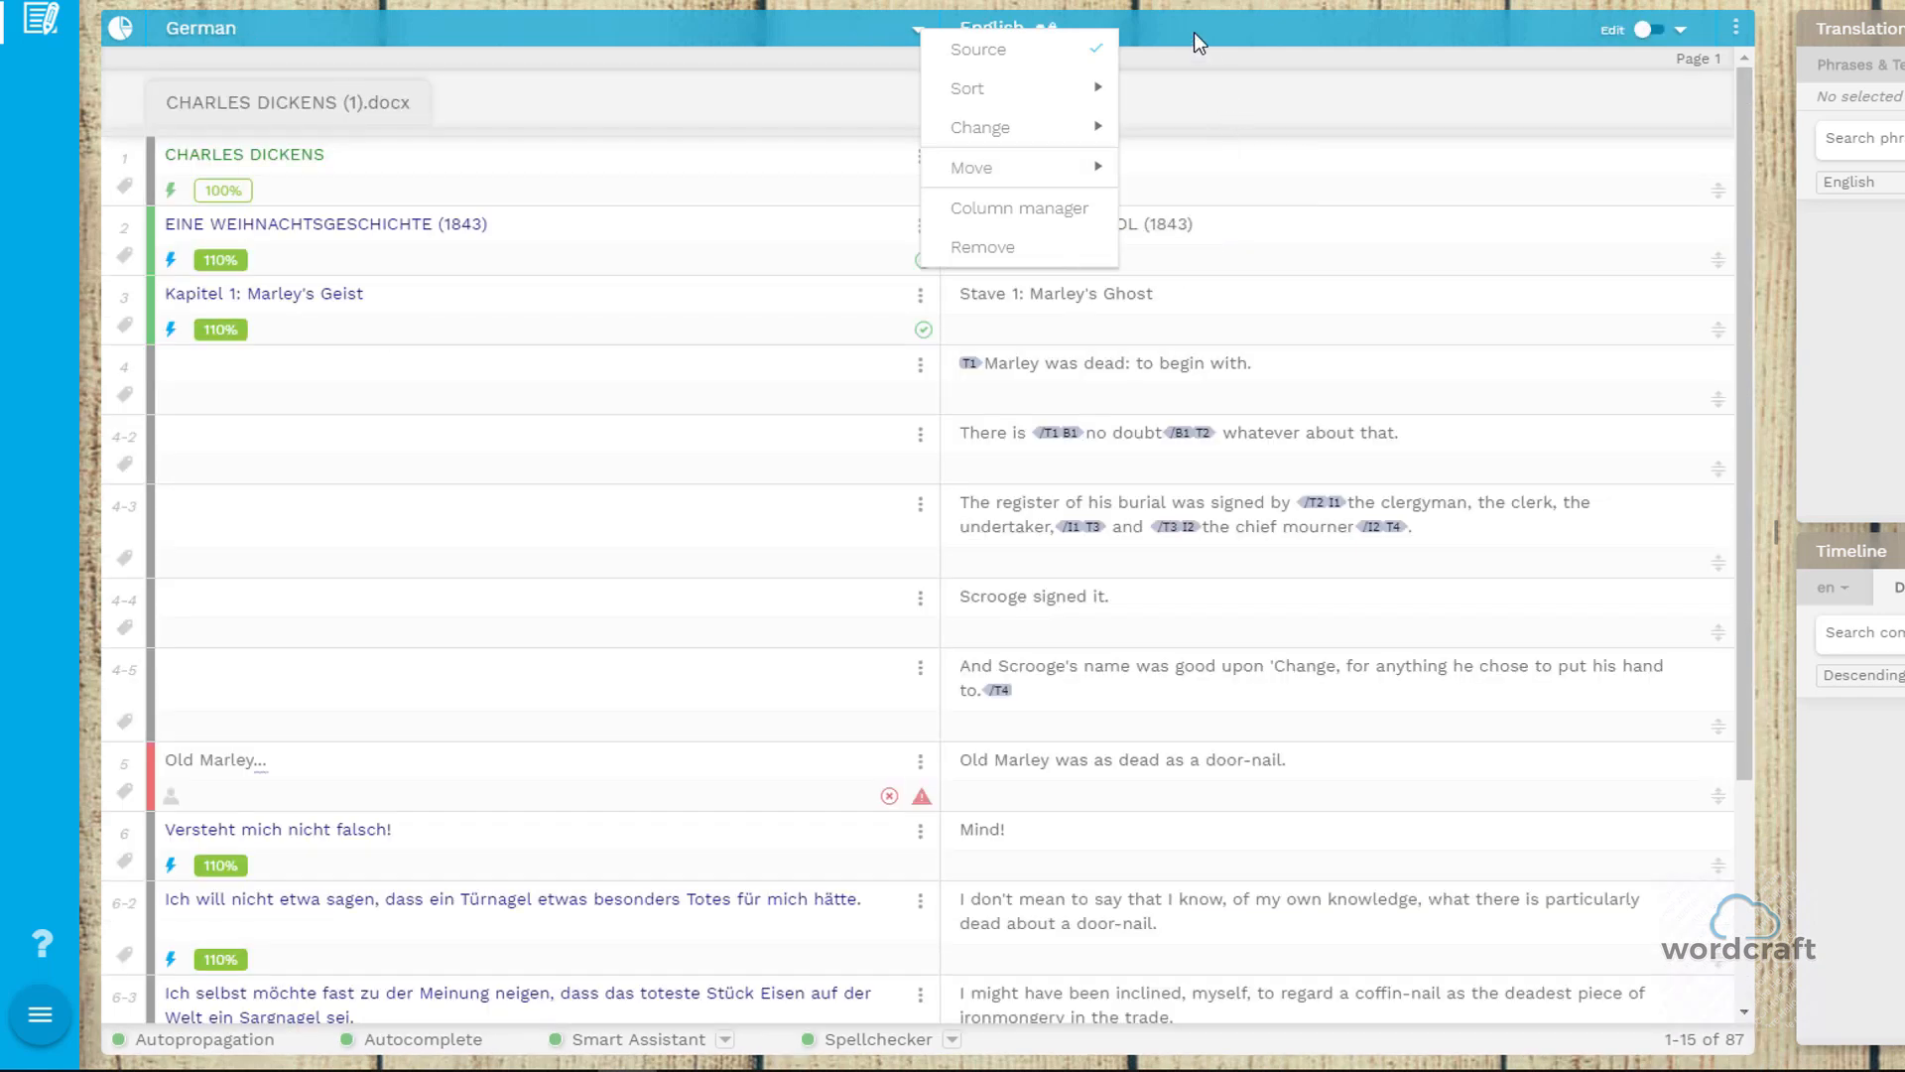
left_click(1194, 32)
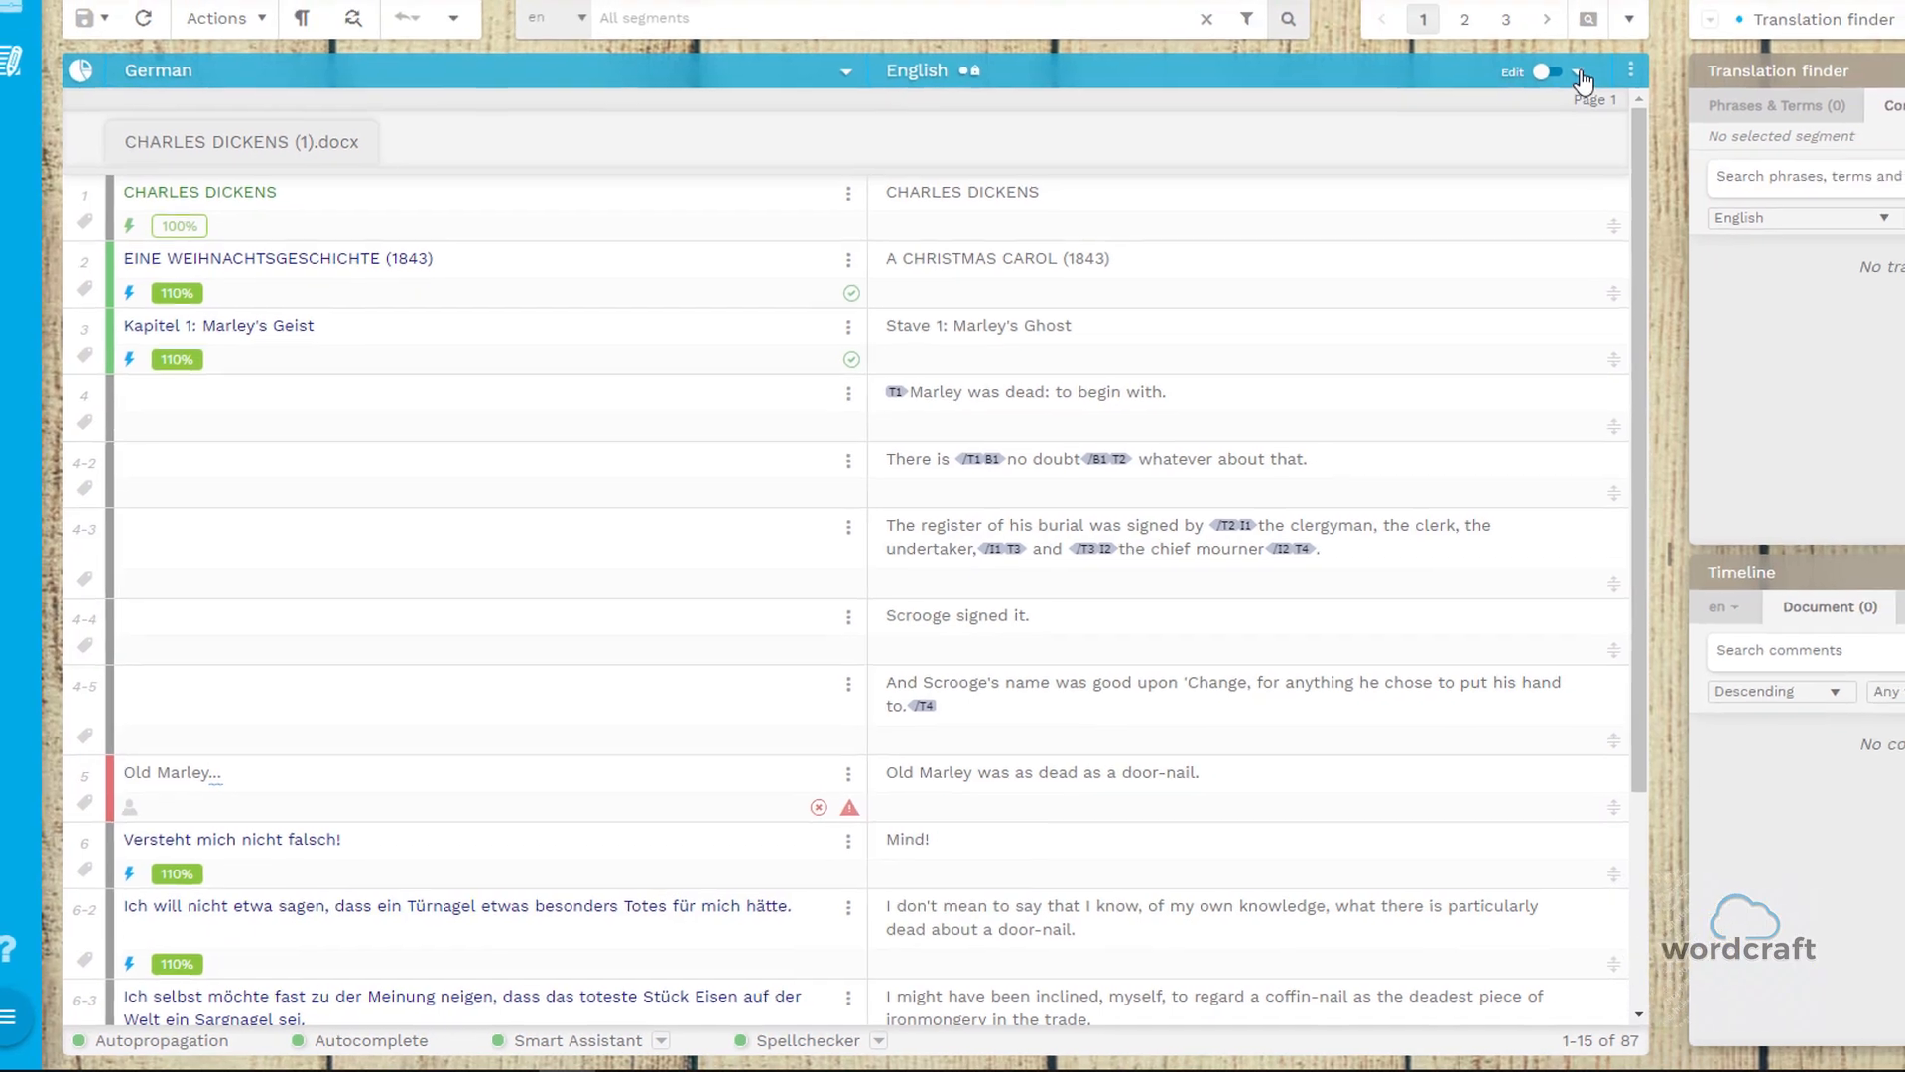
Move the English column back to the left of the German column
left_click(1580, 73)
mouse_move(1702, 212)
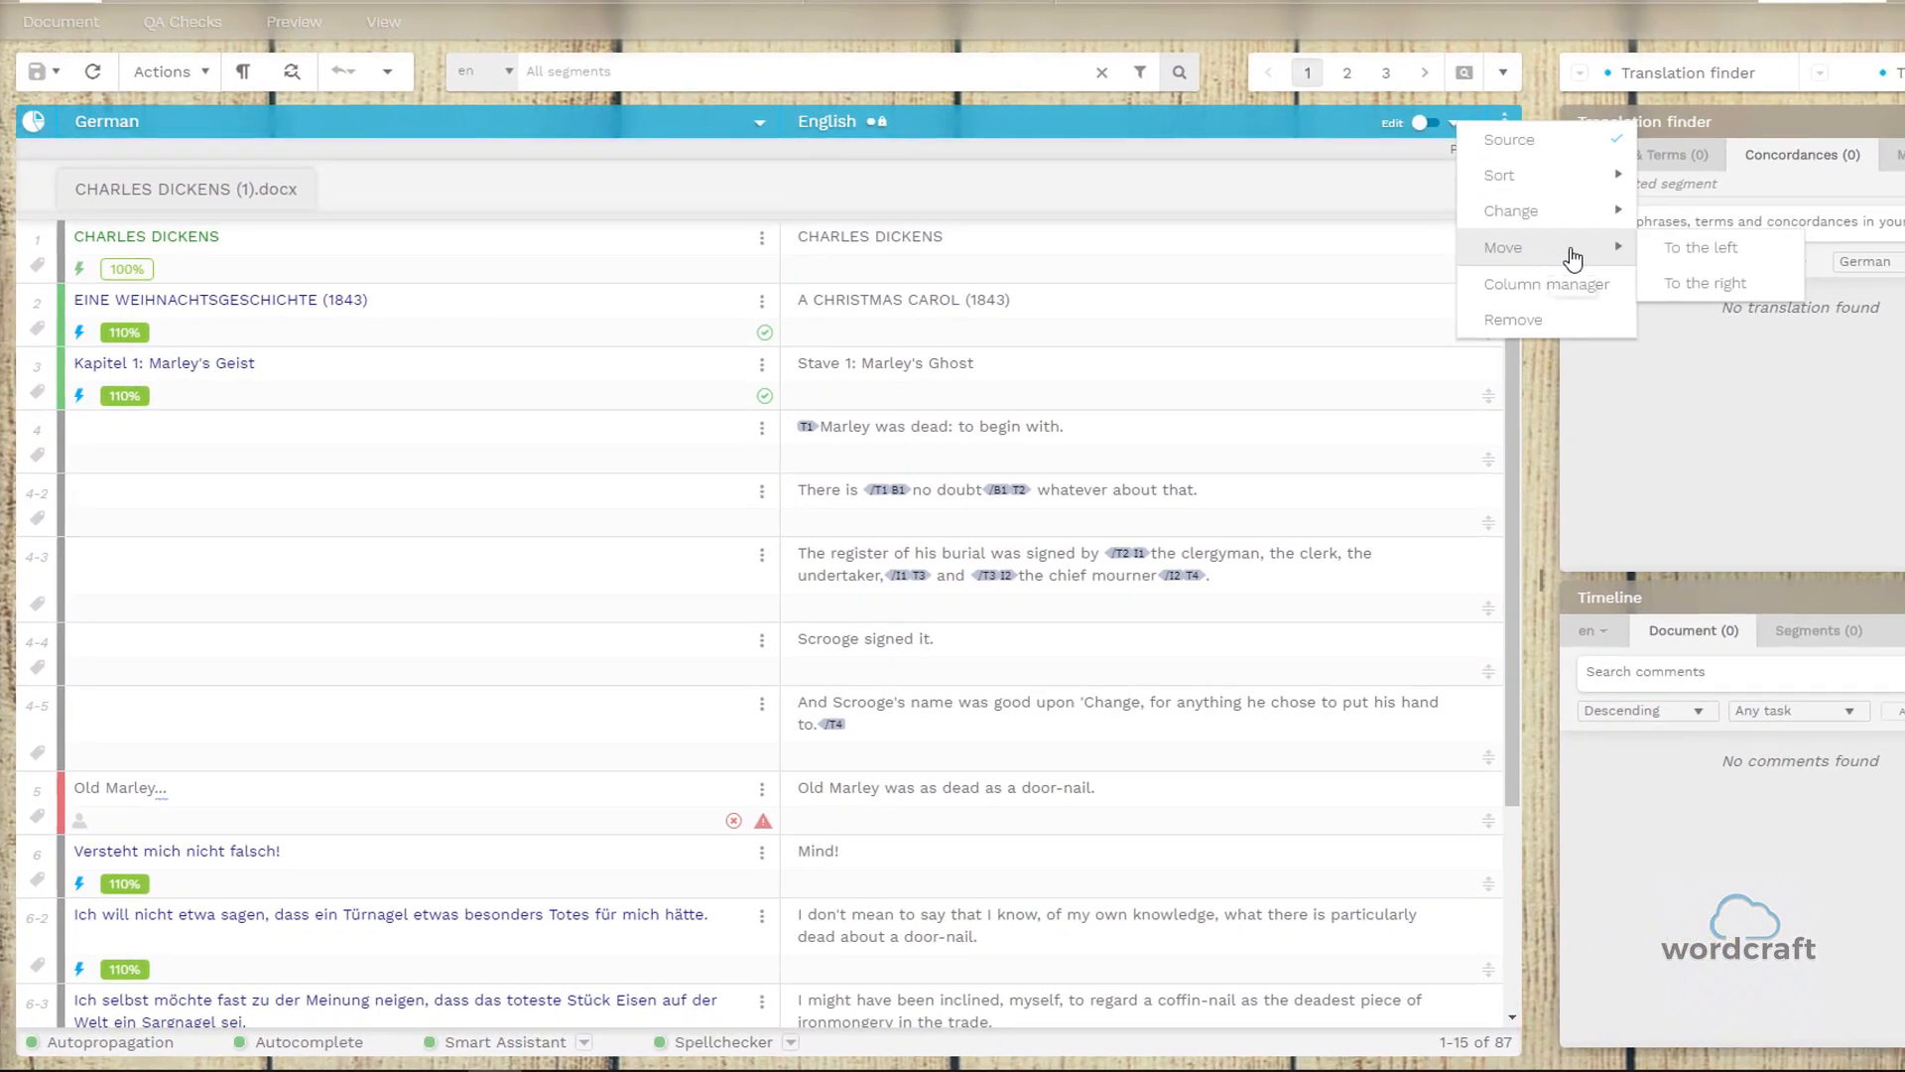
left_click(1694, 260)
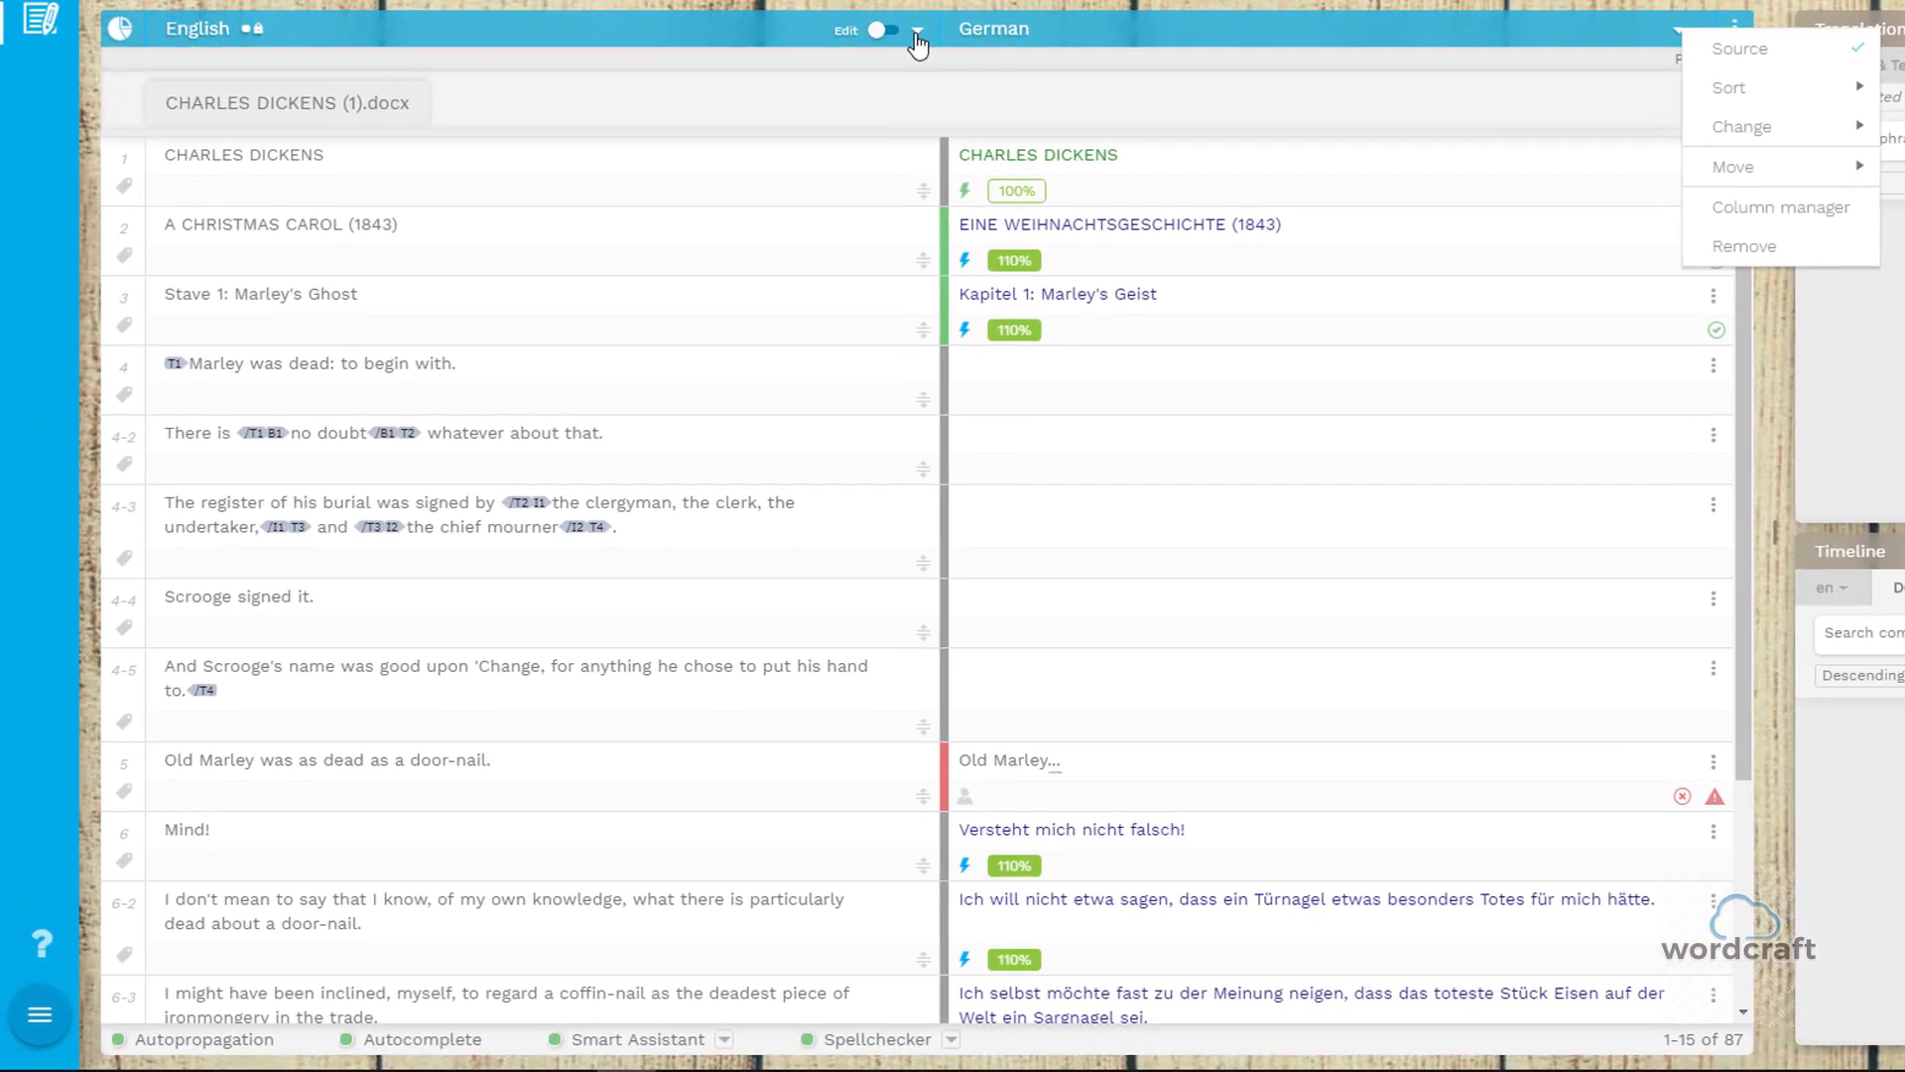
Review the columns offered for segments, English, German and French in the column manager, and leave it without saving
left_click(917, 38)
left_click(919, 32)
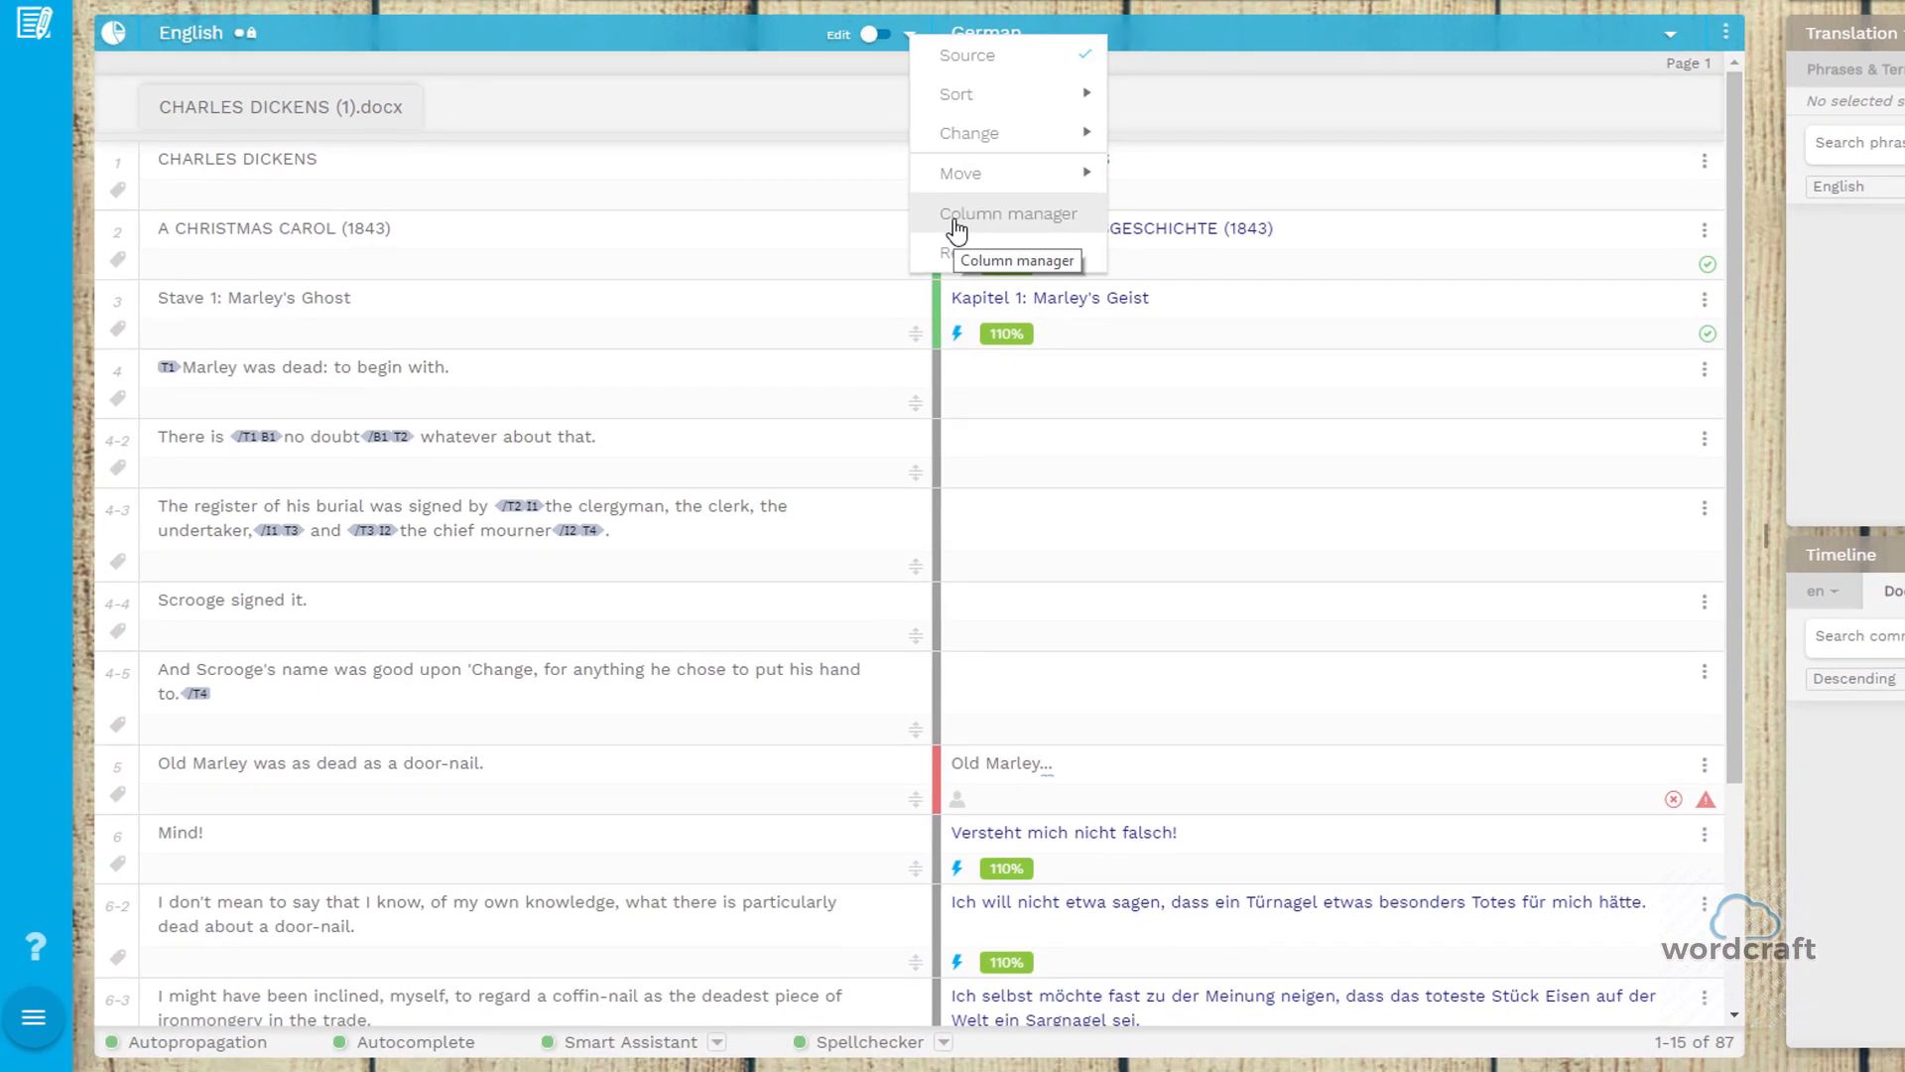
left_click(956, 222)
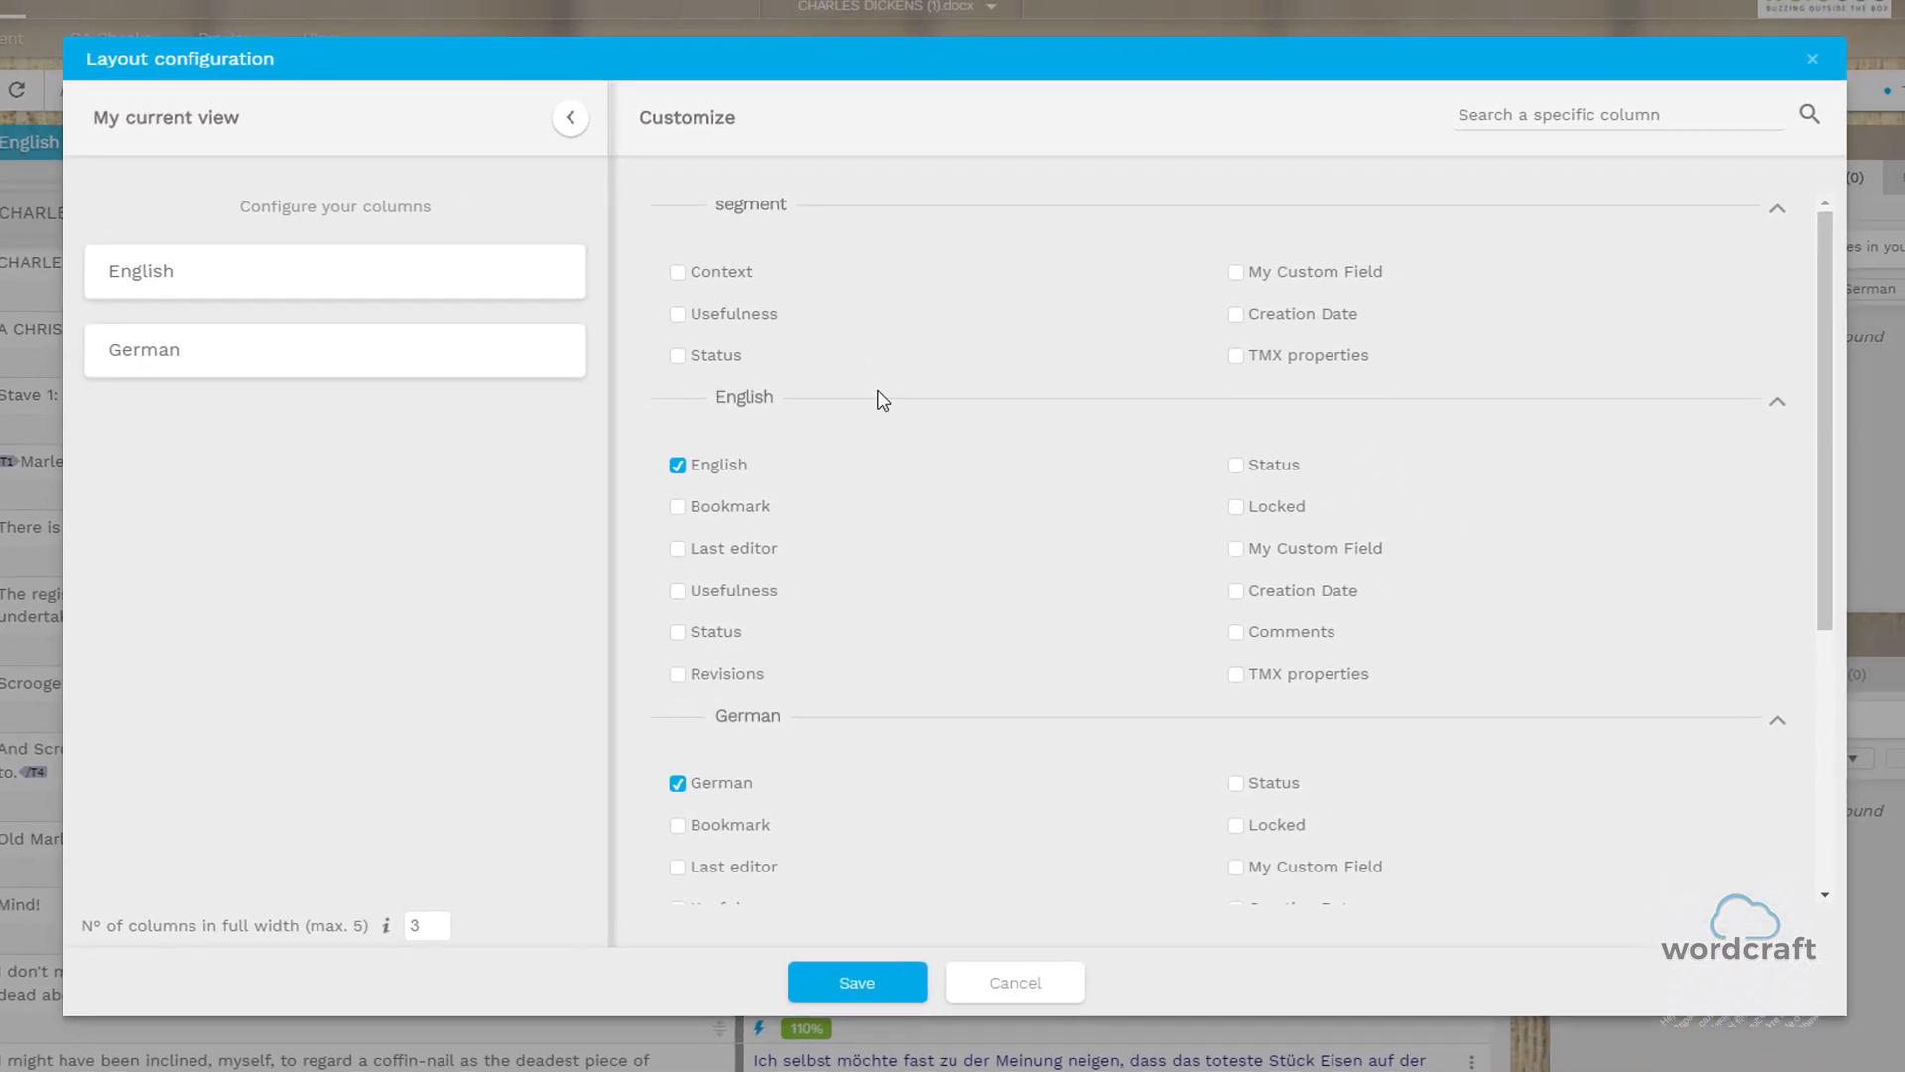
scroll(875, 393, "down", 5)
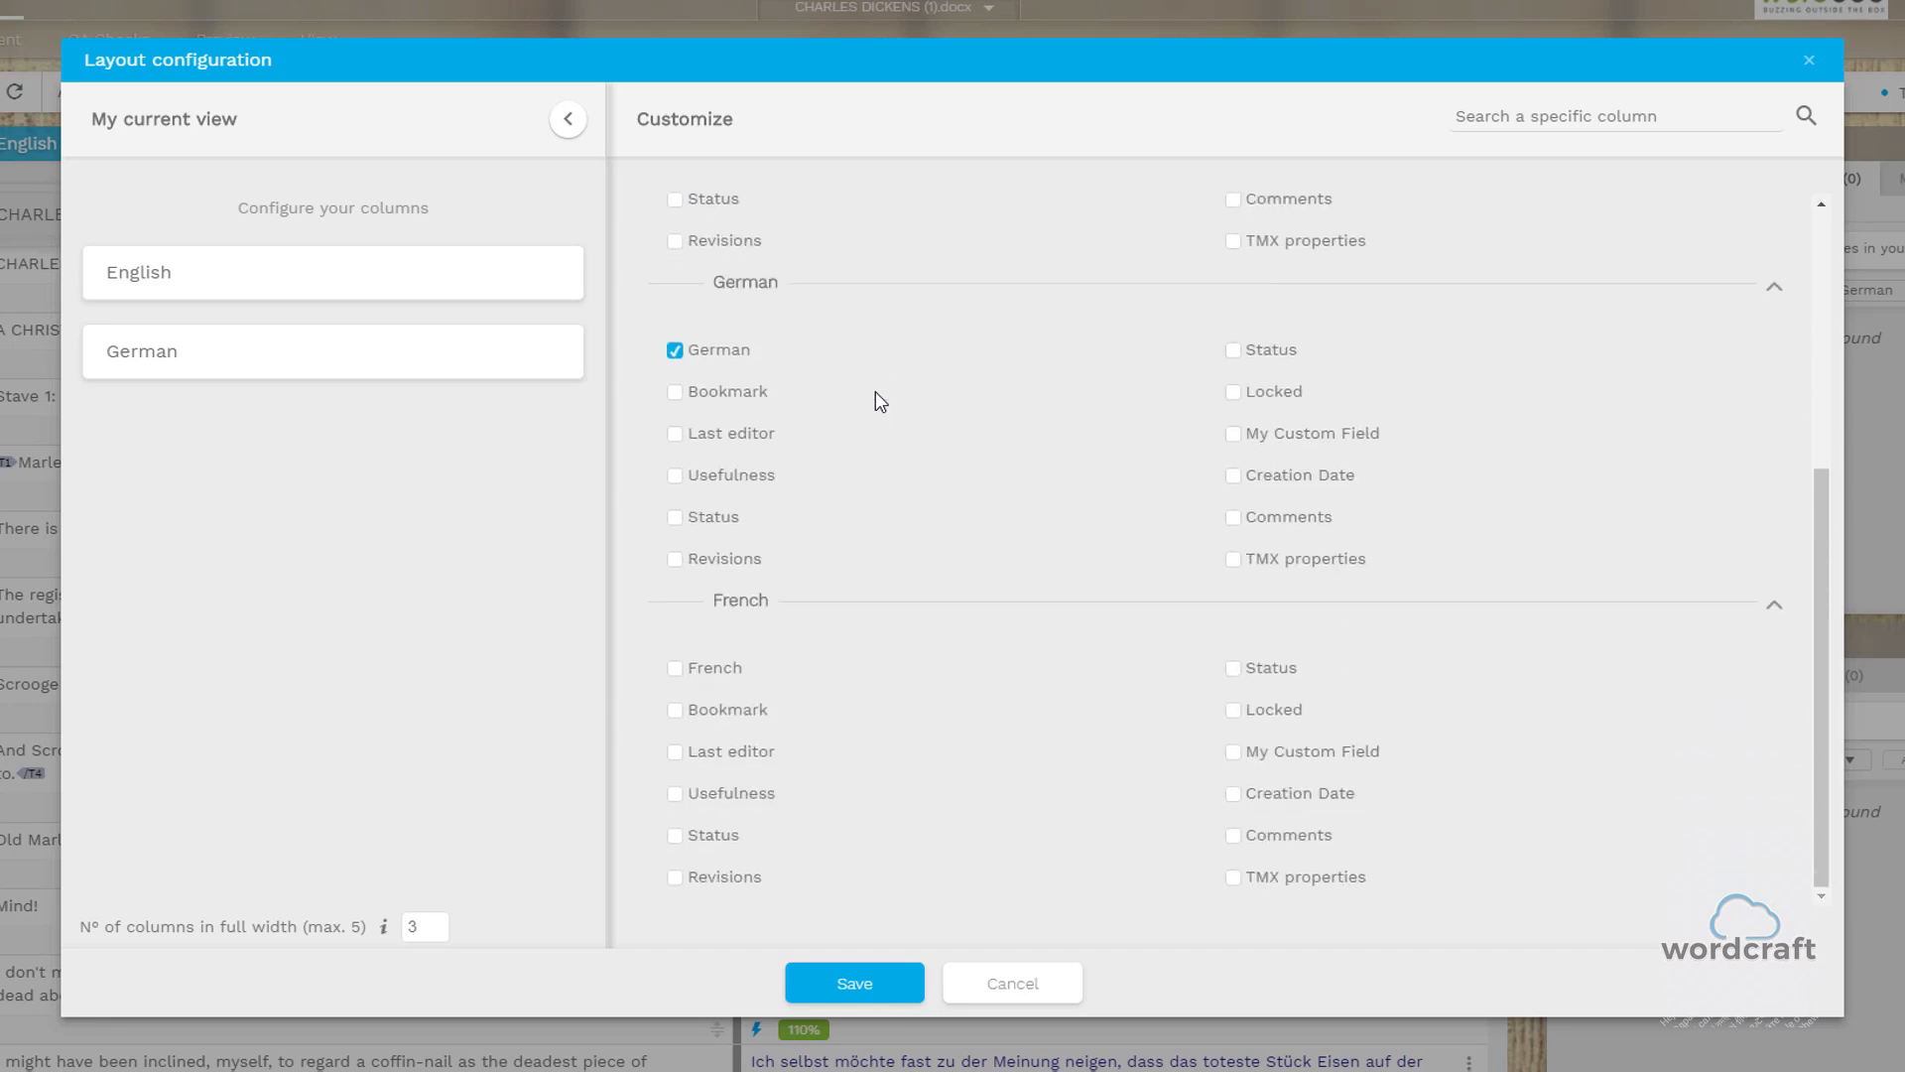
scroll(875, 393, "up", 4)
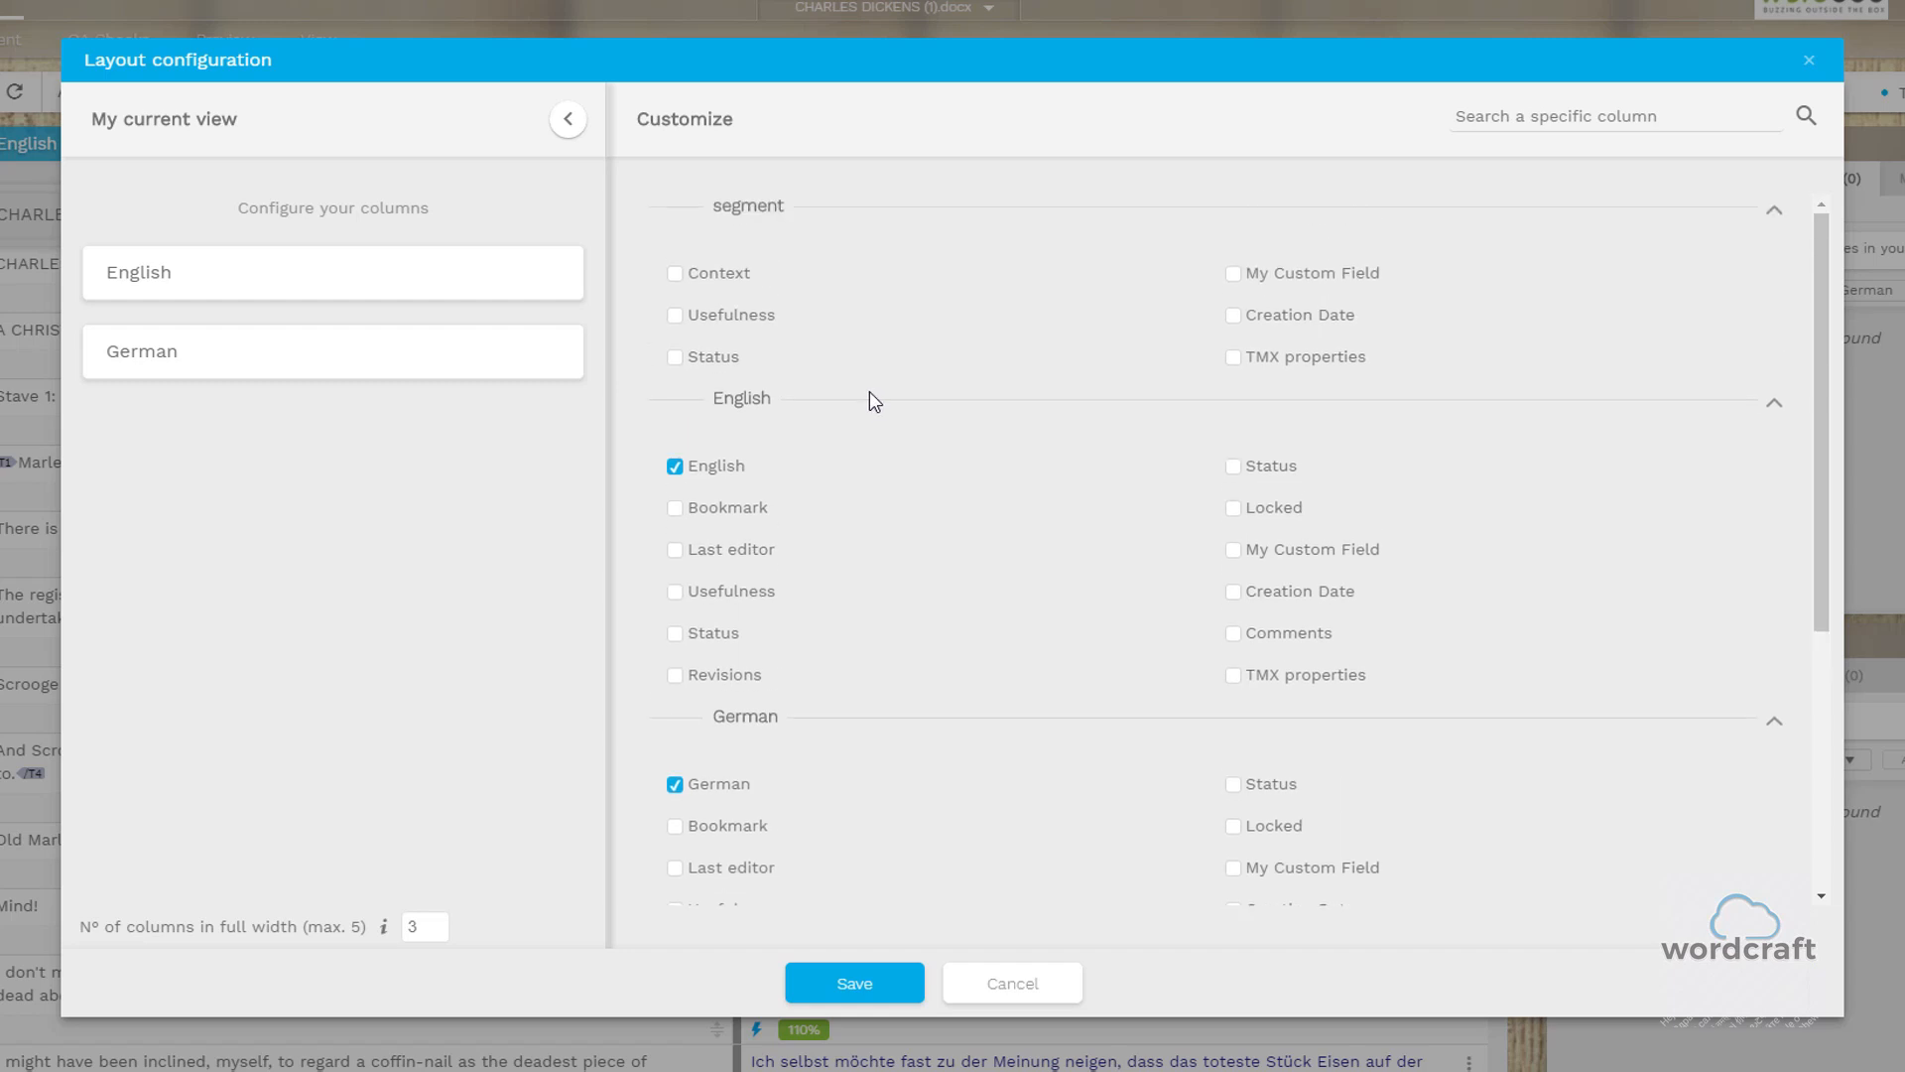
left_click(1016, 985)
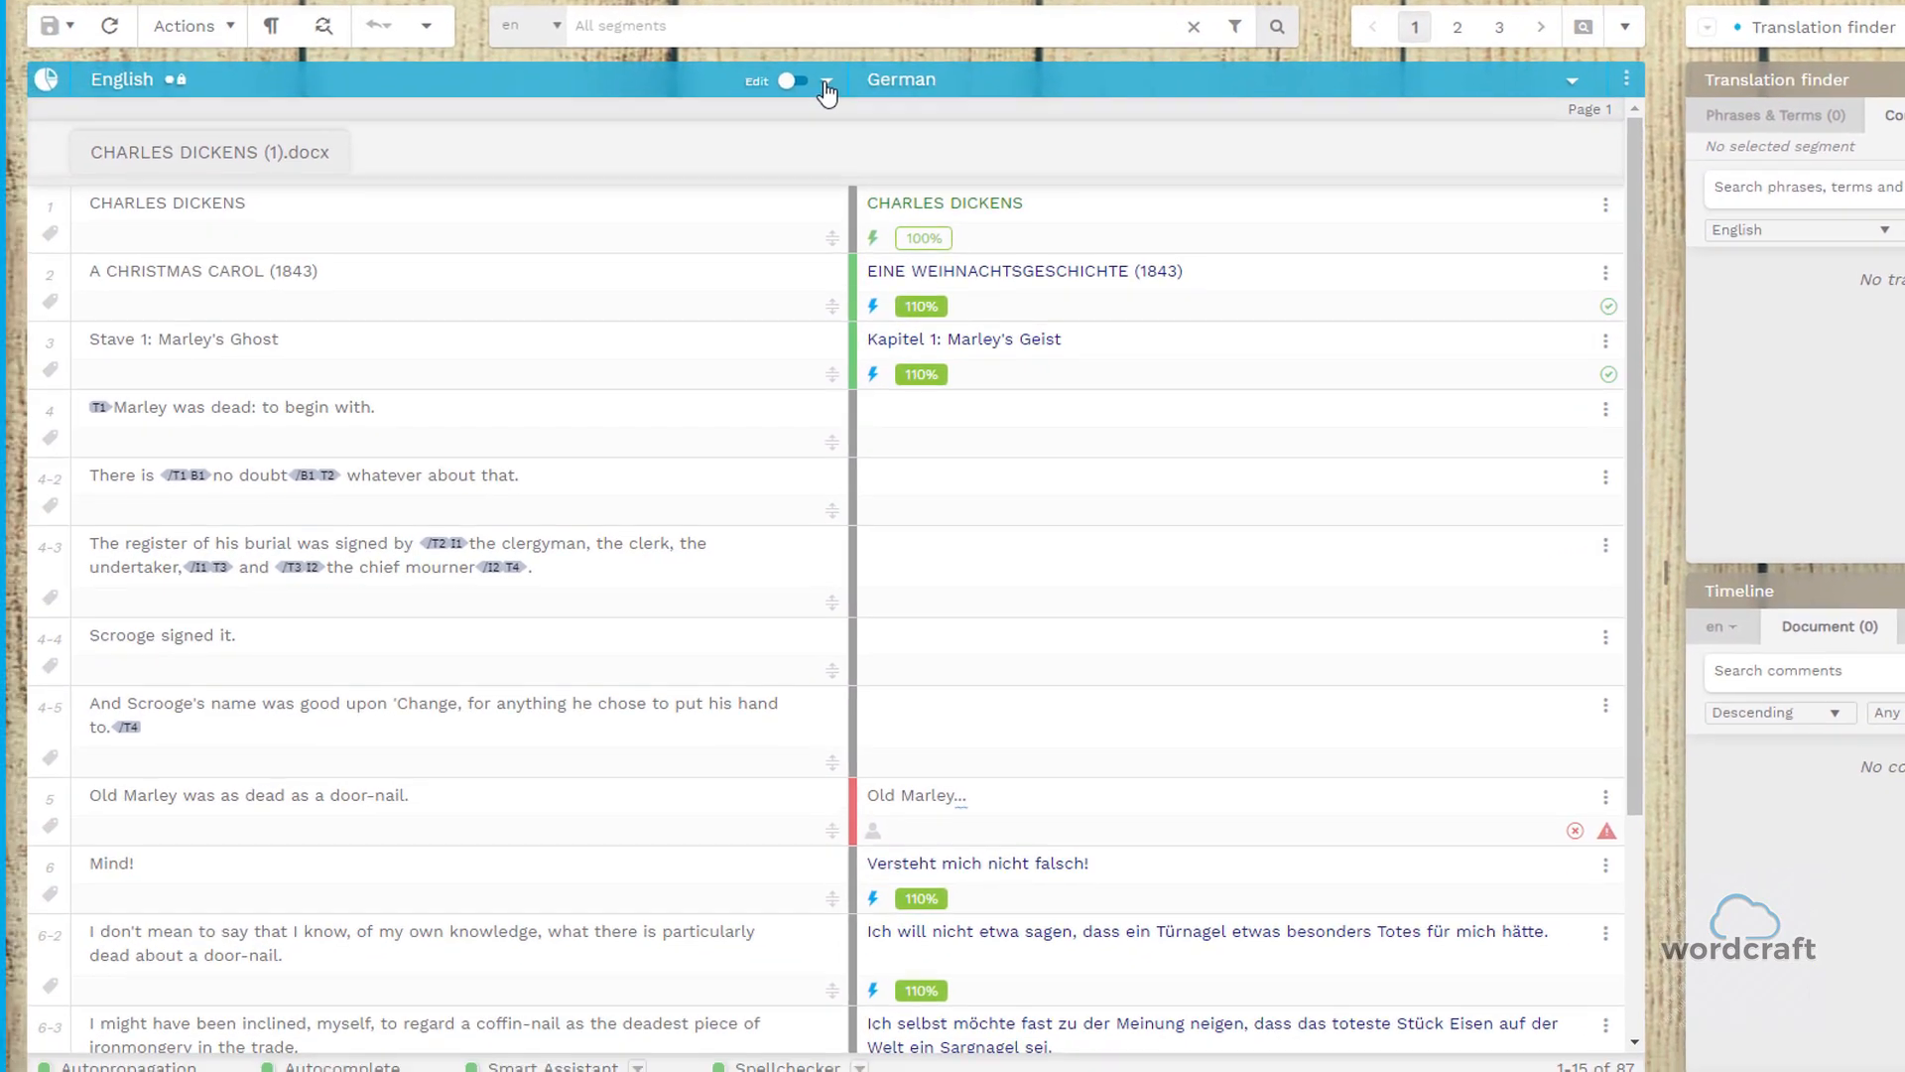
Remove the English column from the editor view
left_click(777, 110)
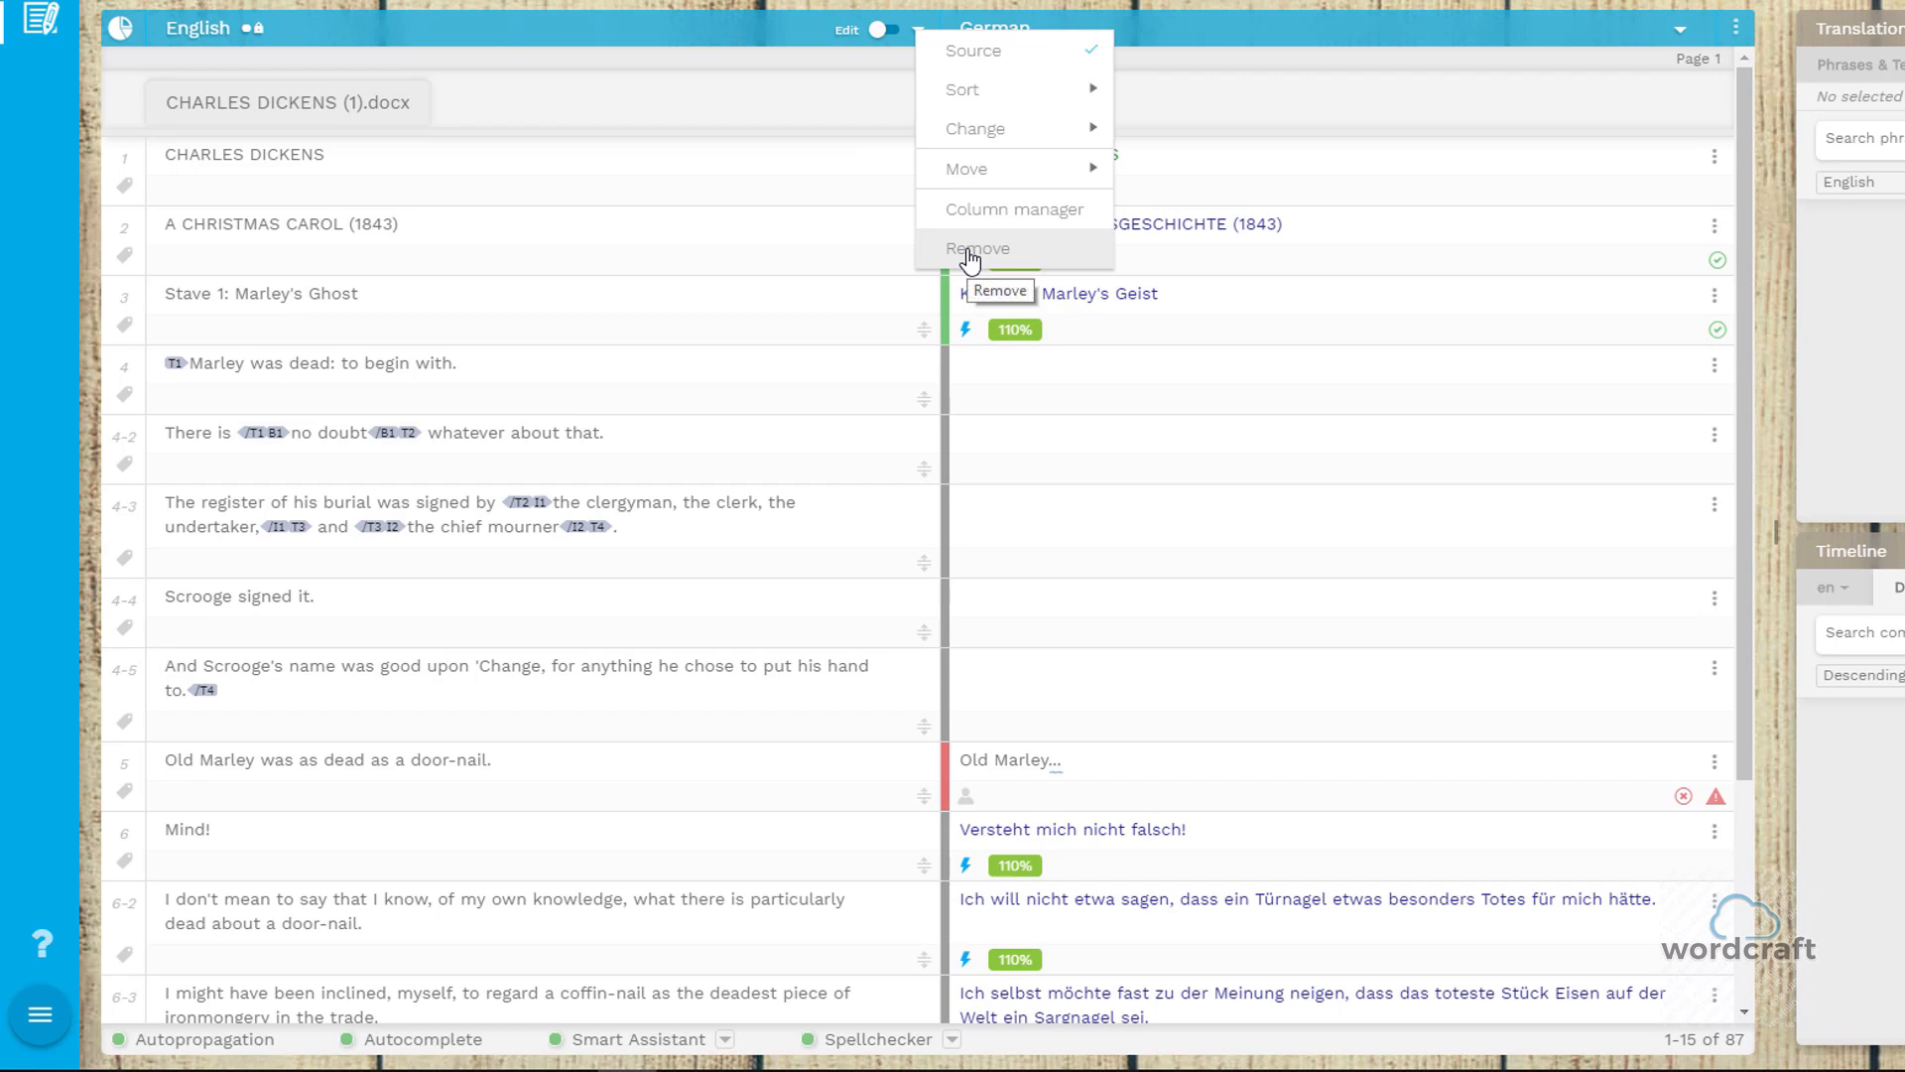
left_click(969, 252)
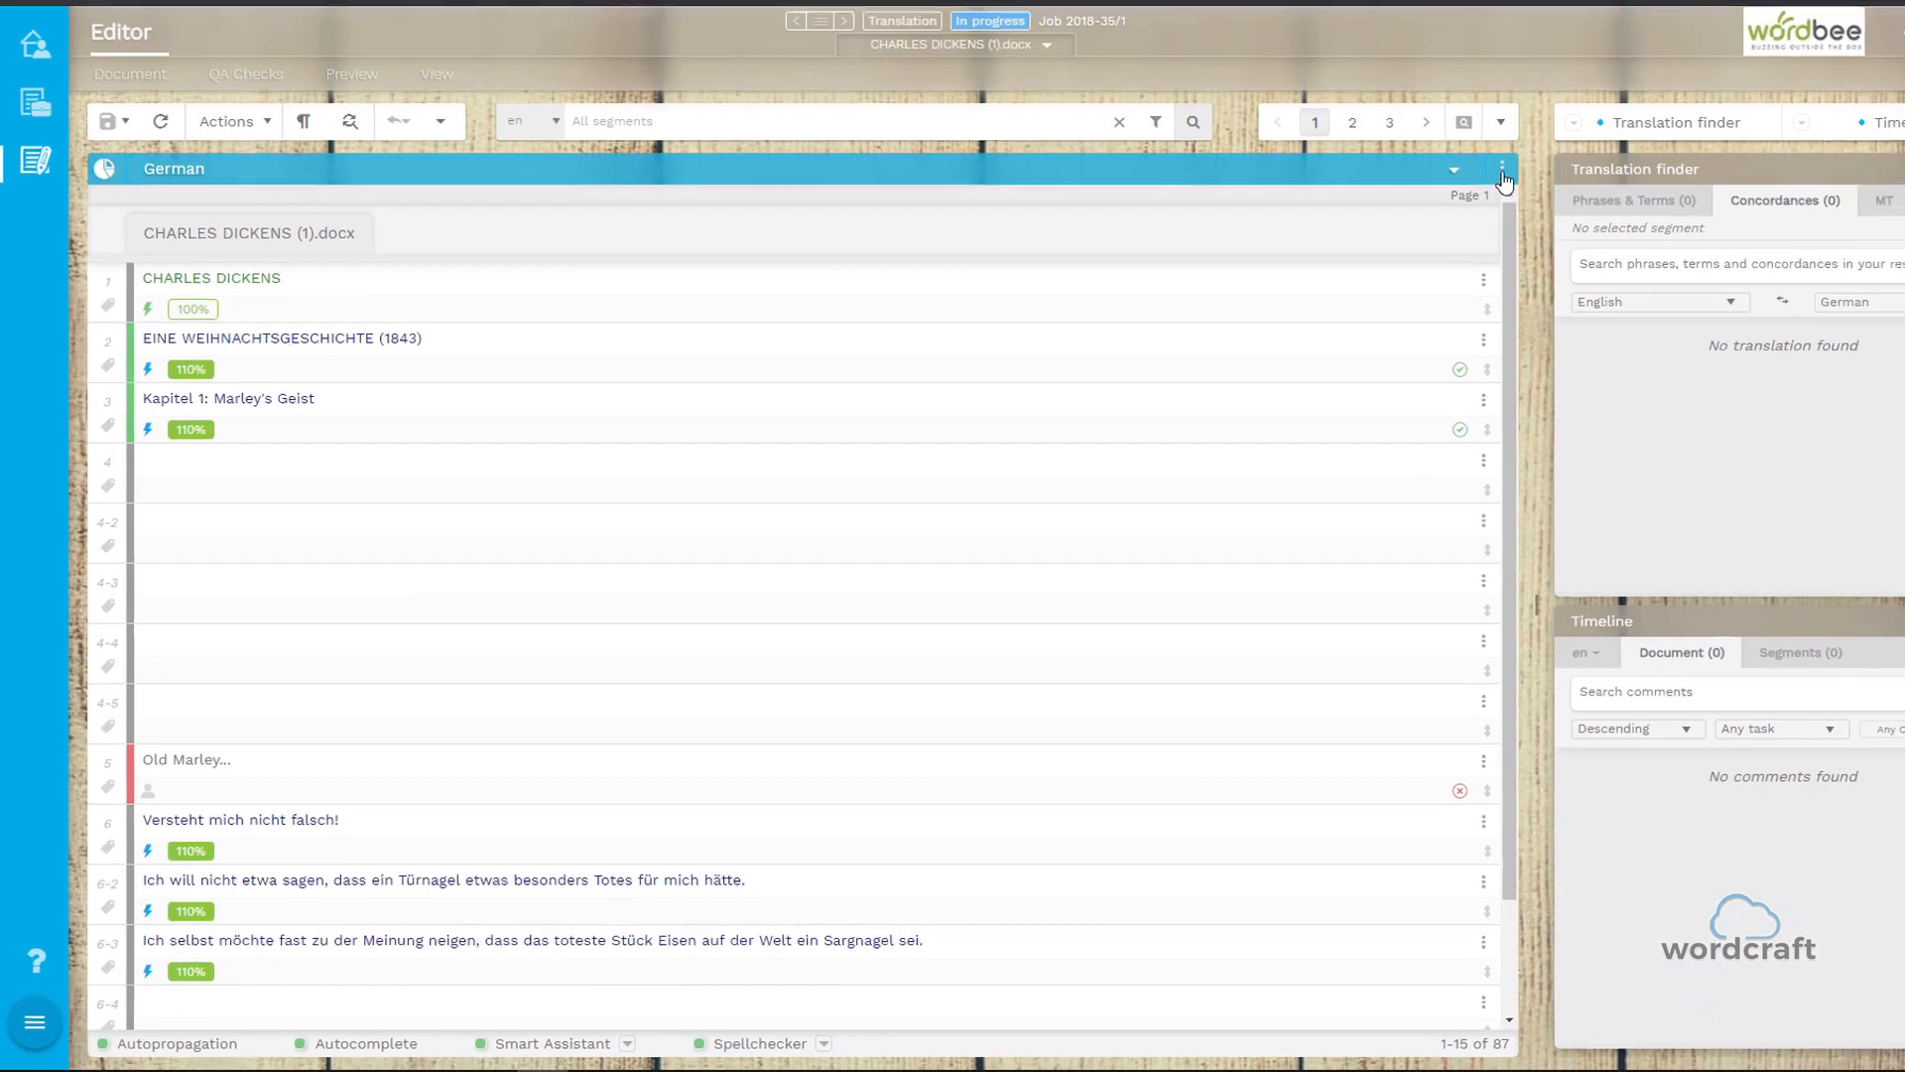
Add an English text column and a French text column to the editor view beside German
left_click(1411, 227)
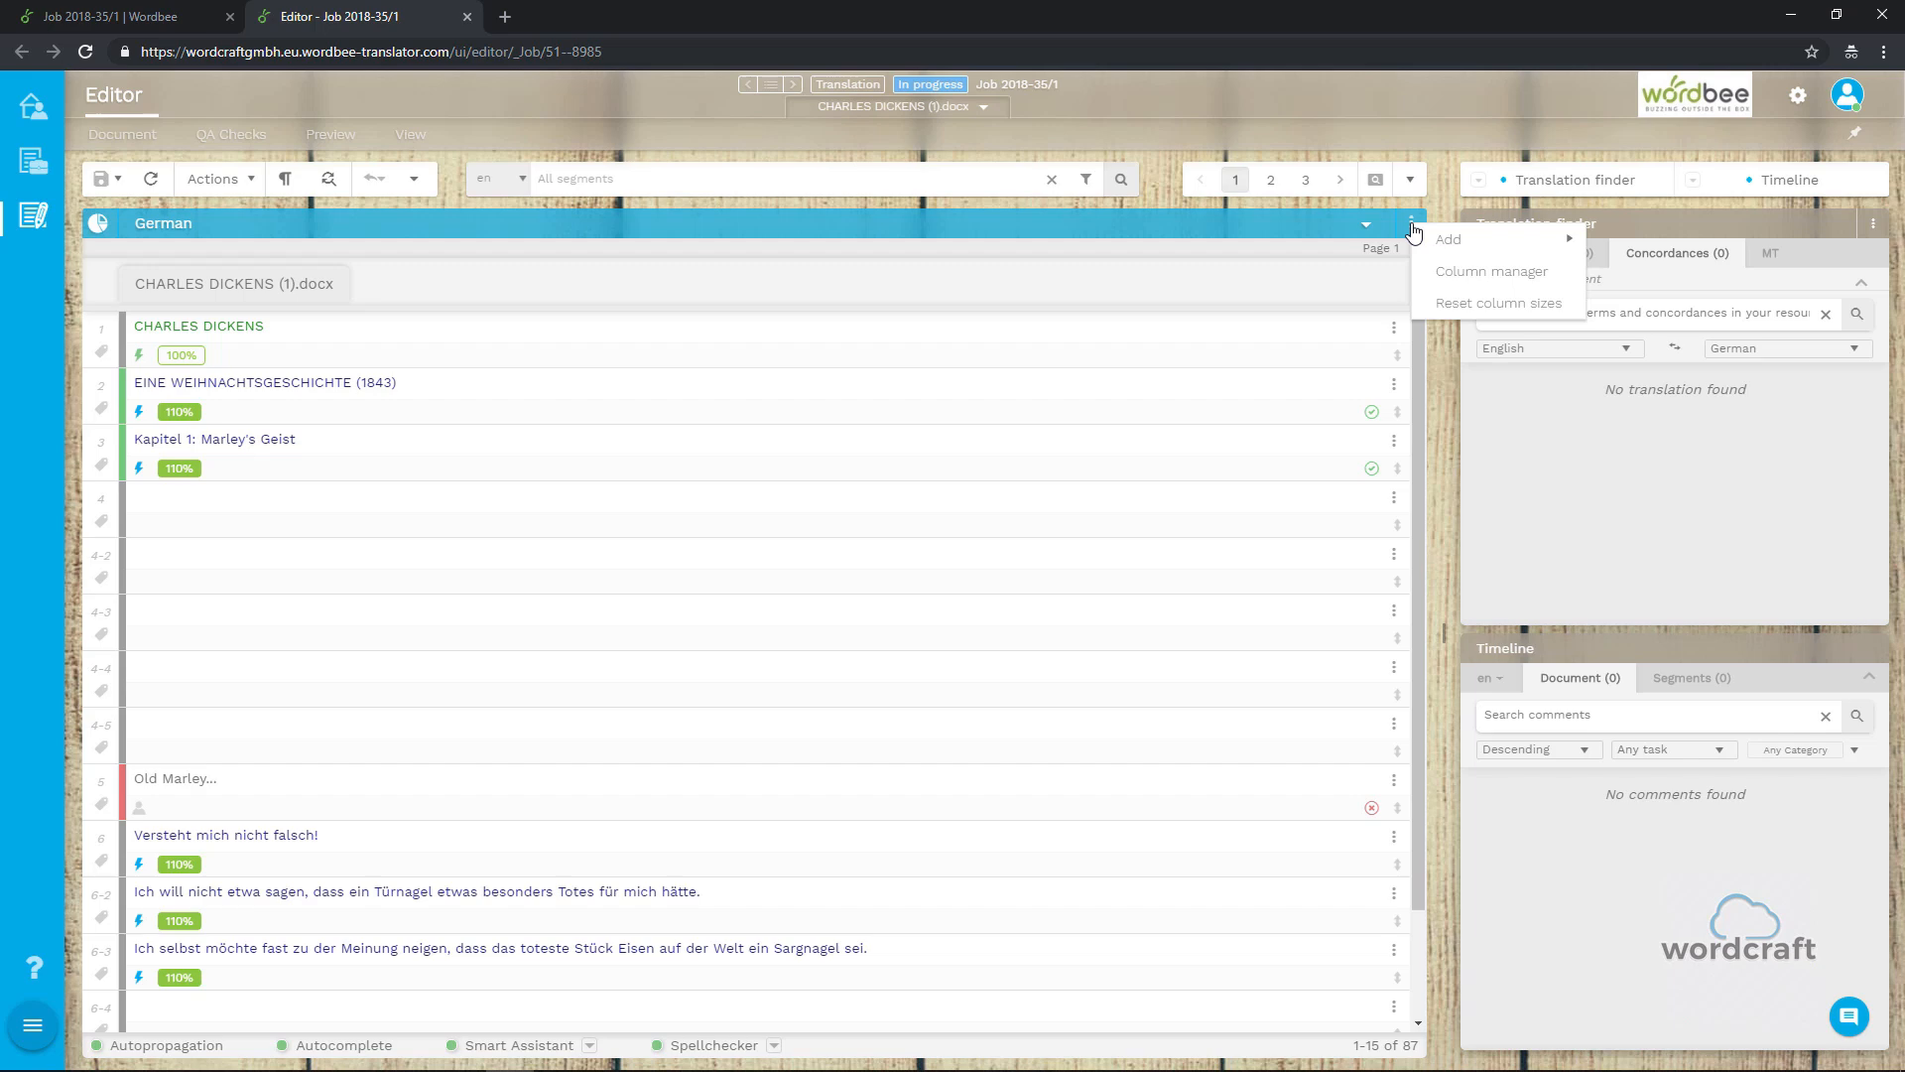
mouse_move(1458, 241)
mouse_move(1623, 245)
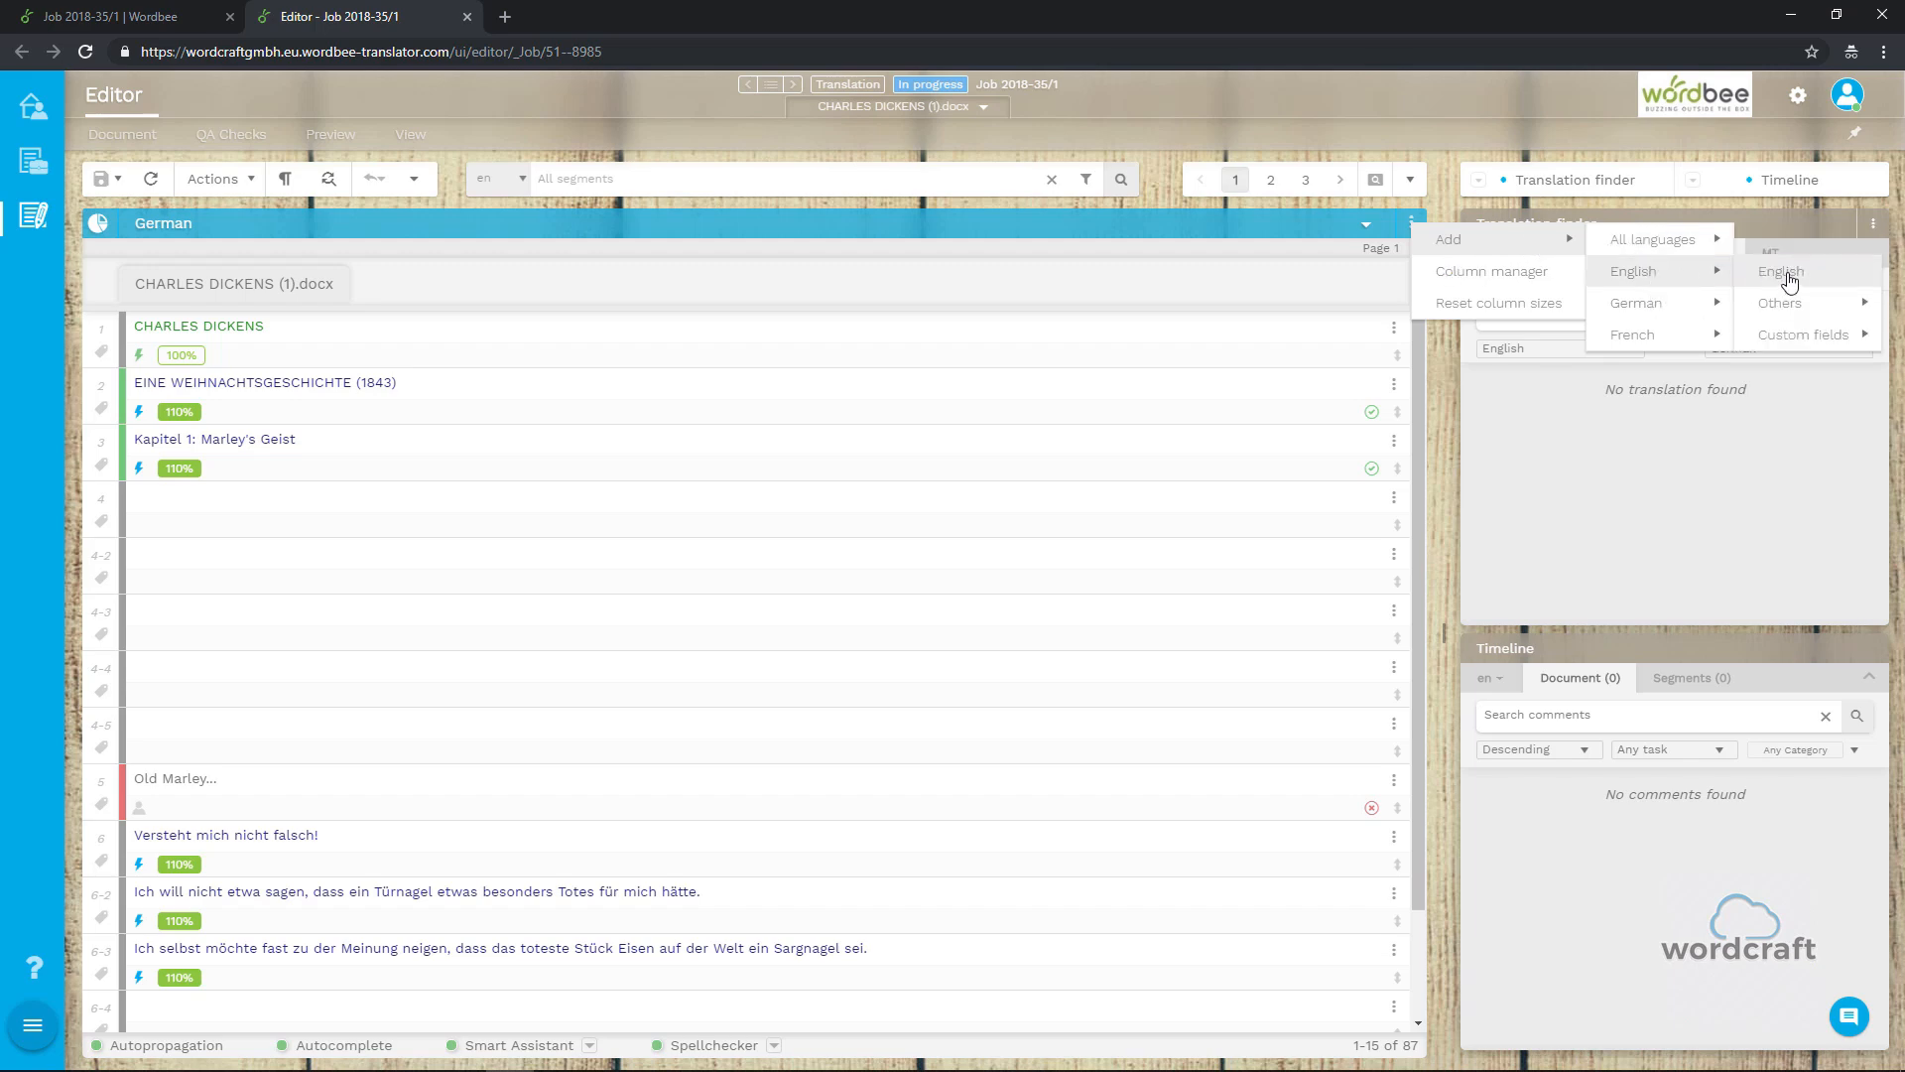
left_click(1790, 281)
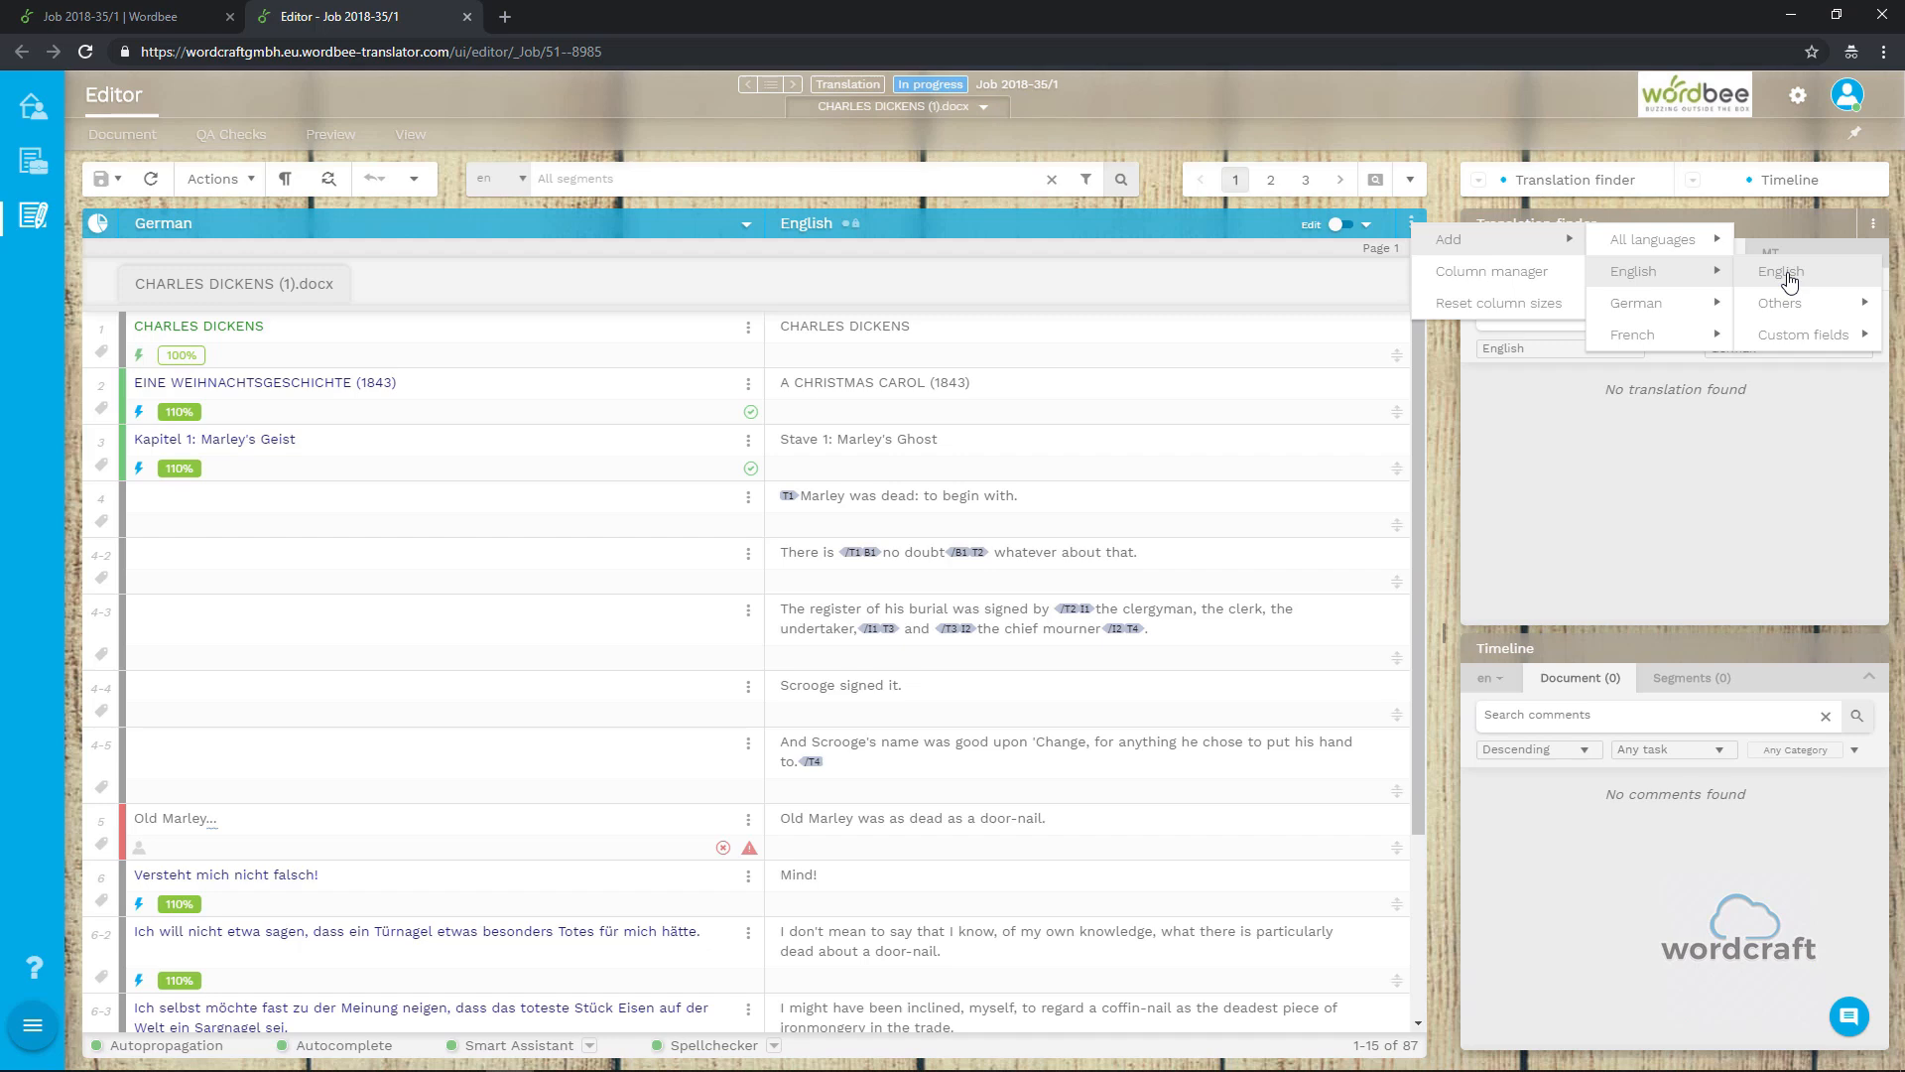
mouse_move(1677, 337)
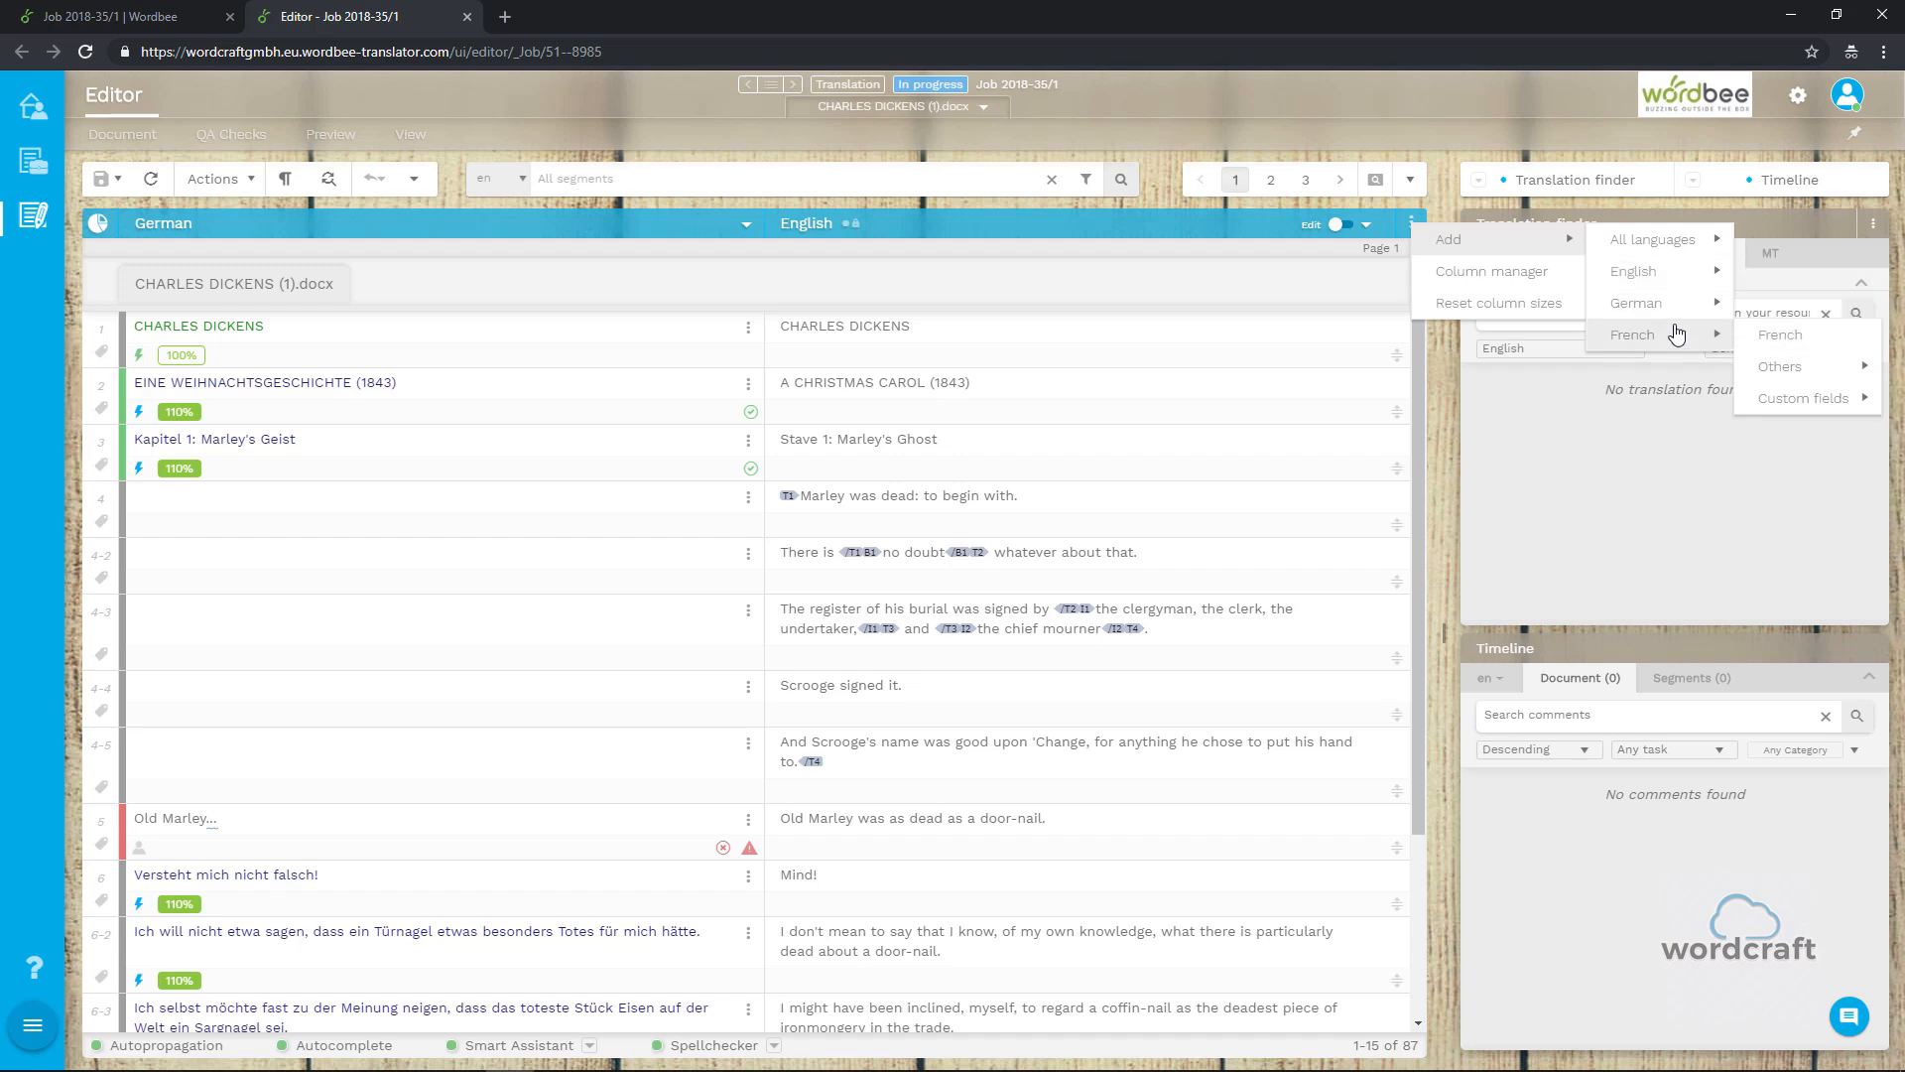
left_click(1775, 337)
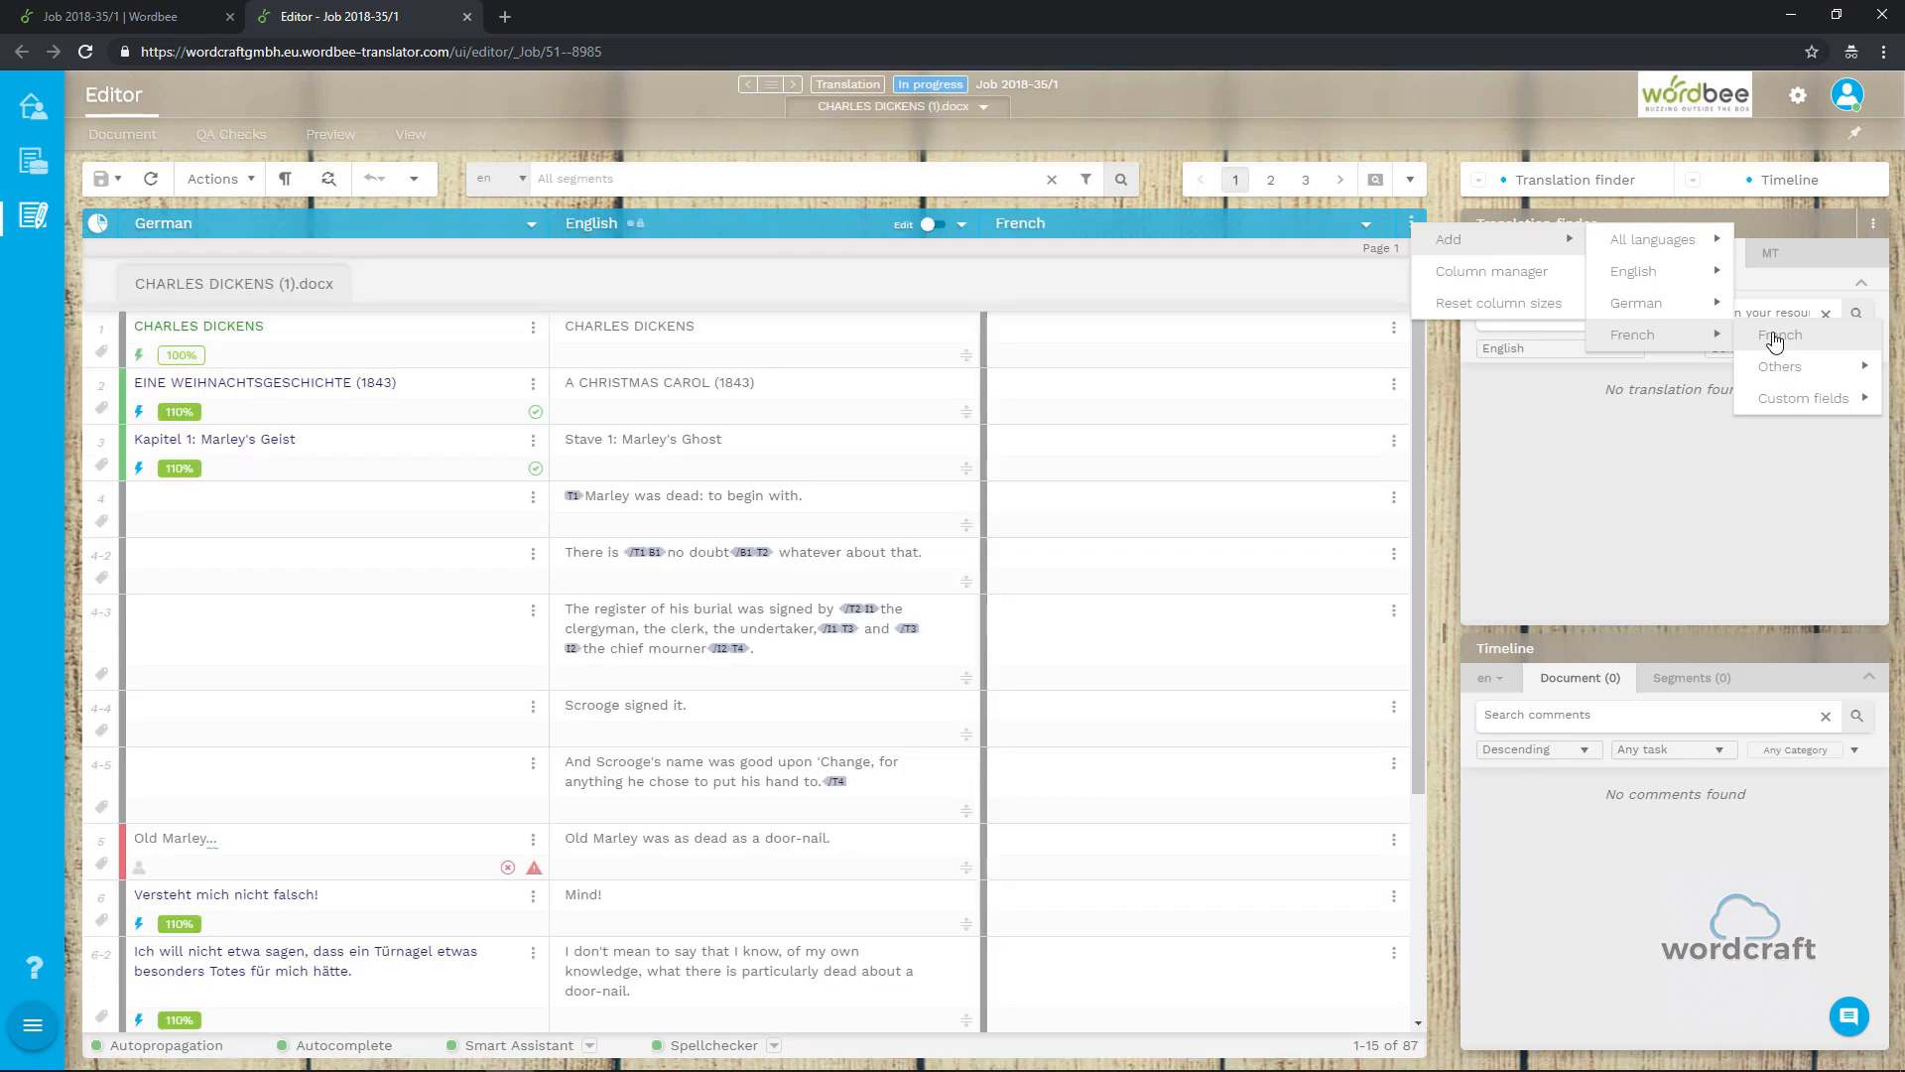
Open the column manager and deselect the French text column in the French group
left_click(1497, 277)
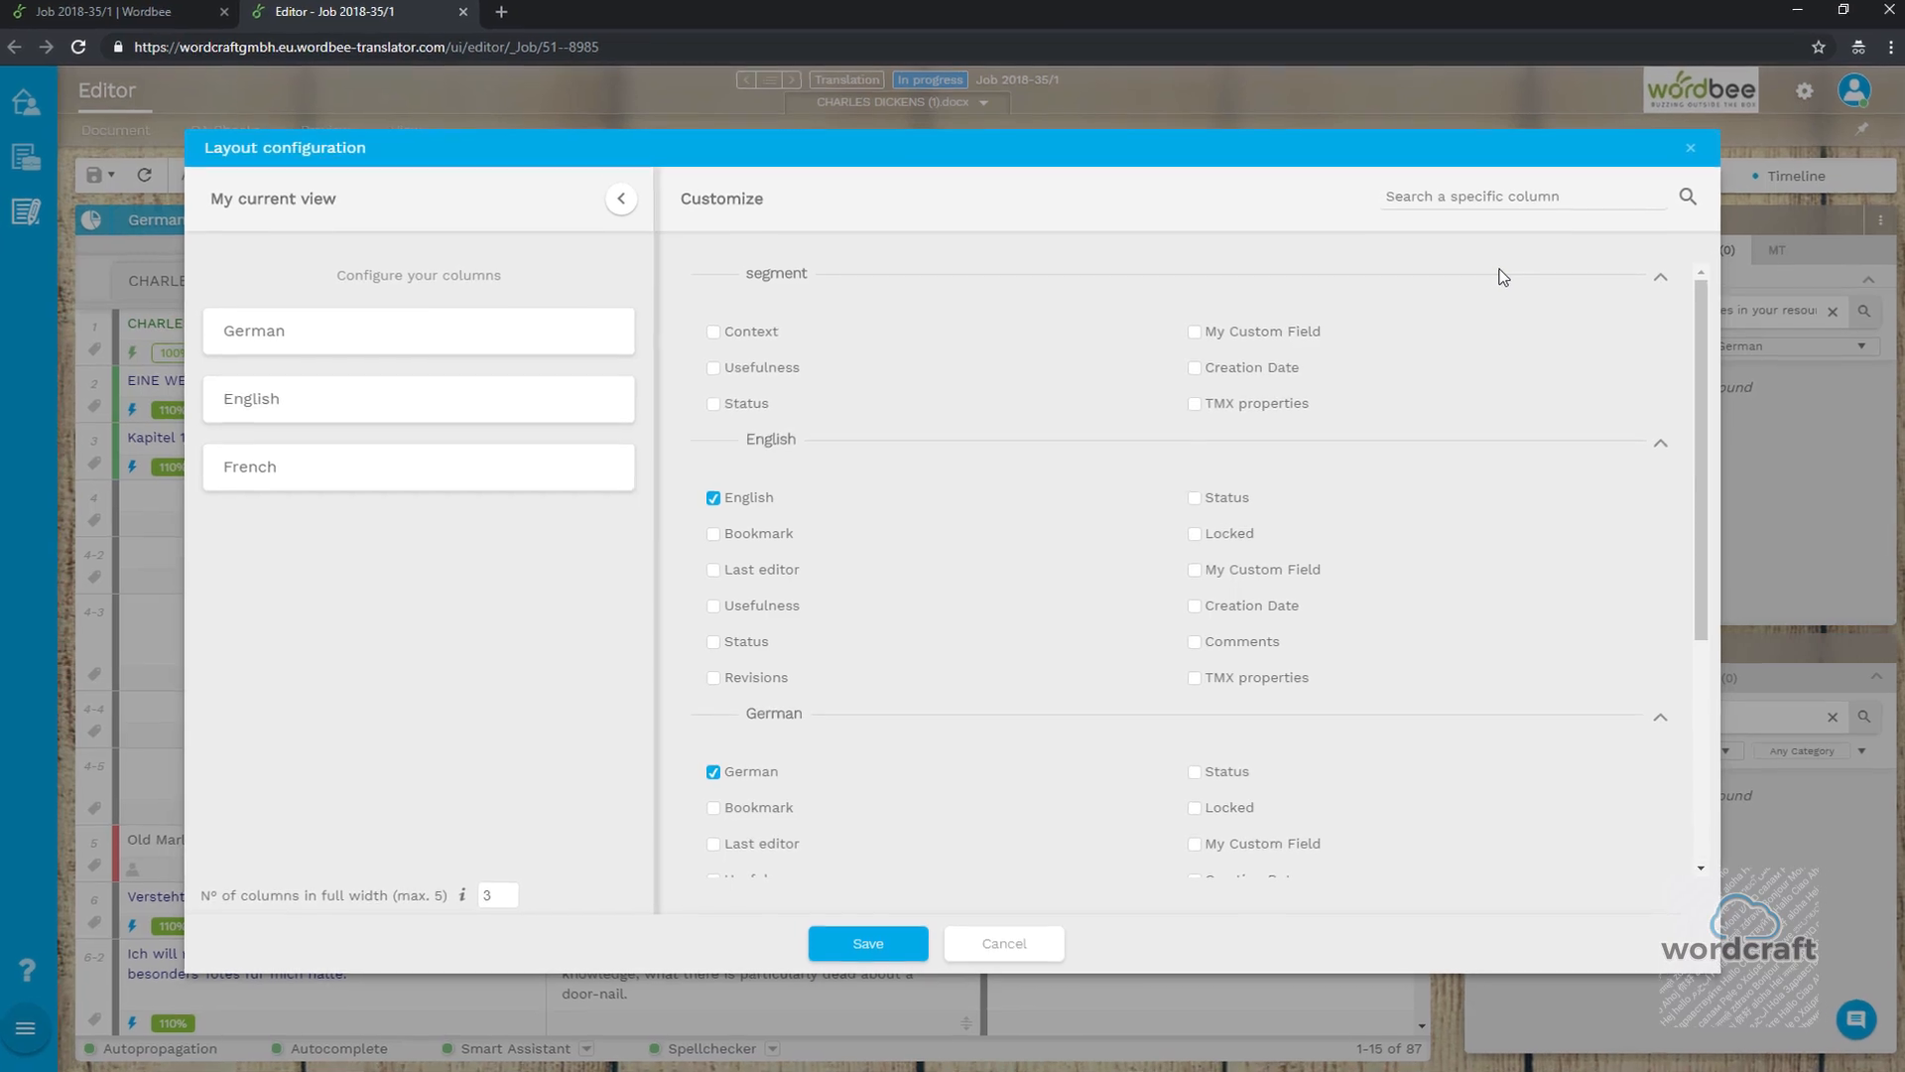
scroll(1141, 460, "down", 5)
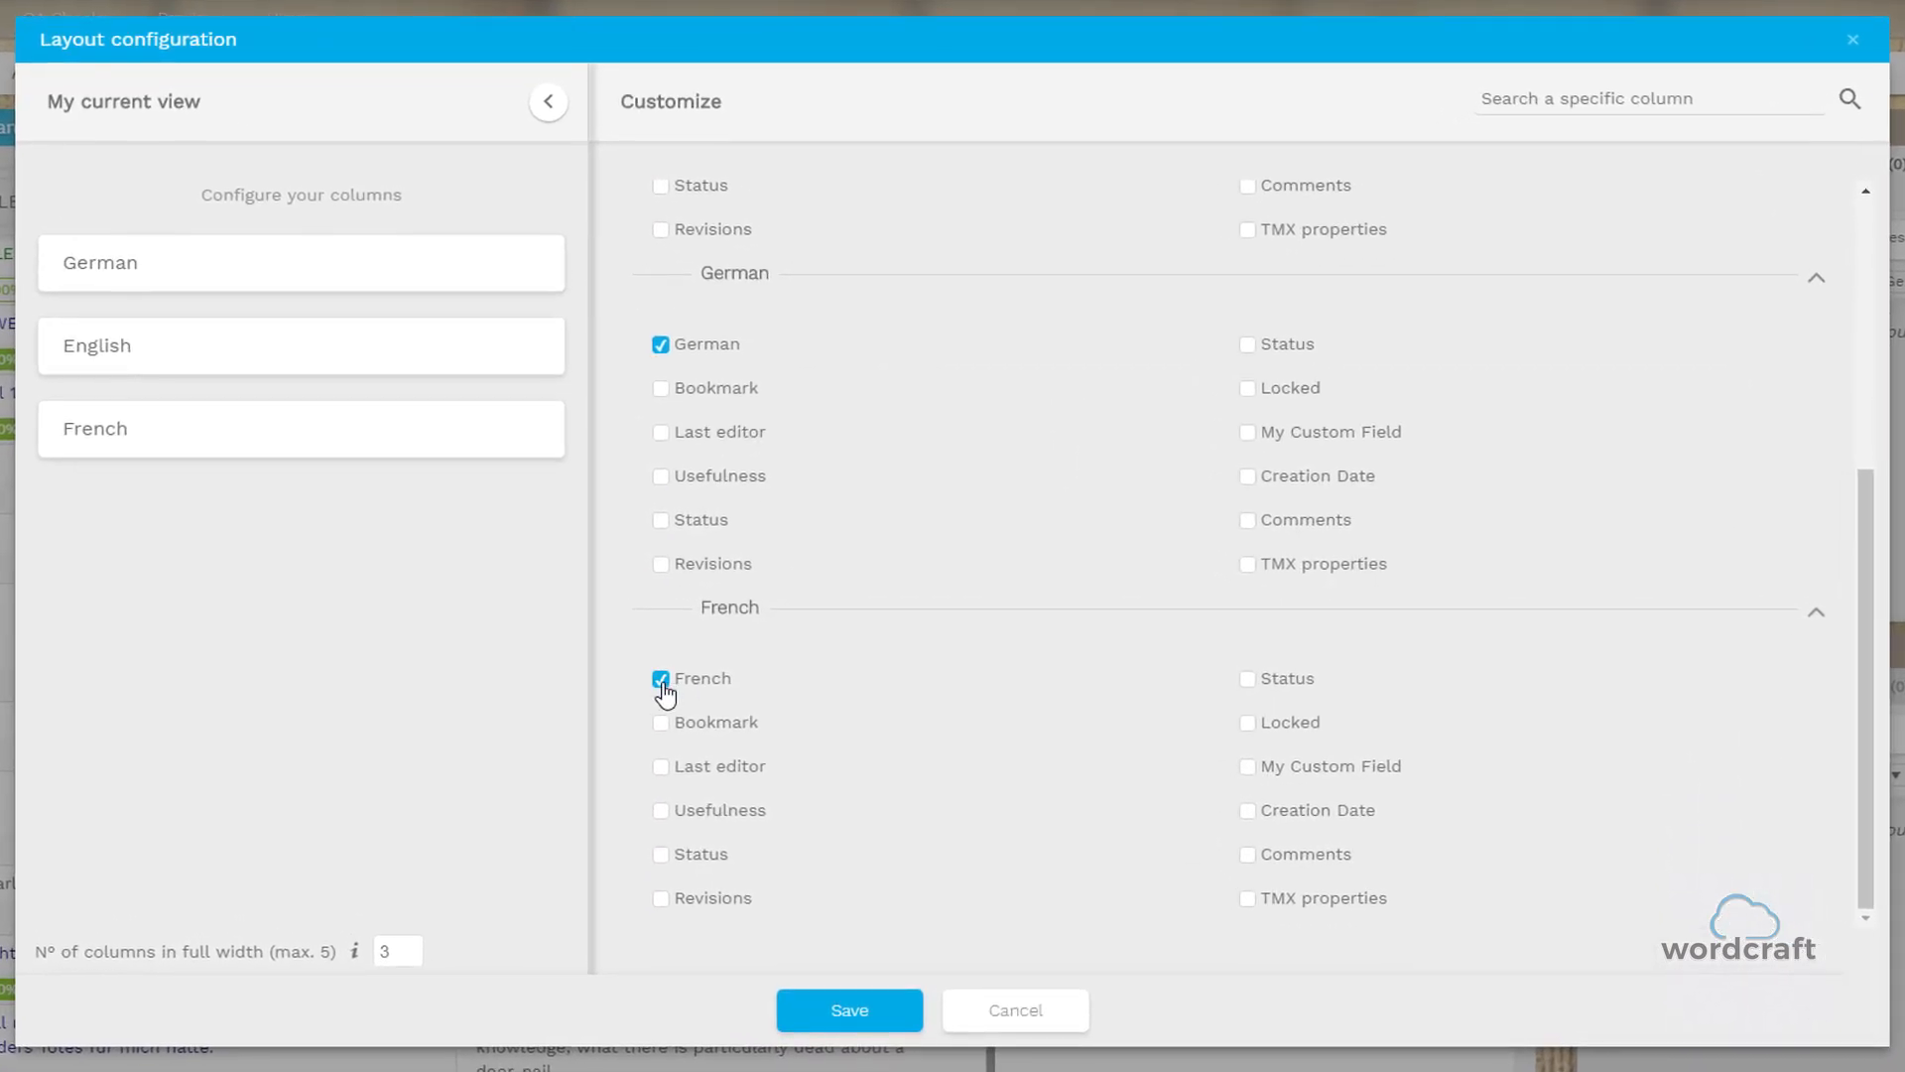
left_click(660, 679)
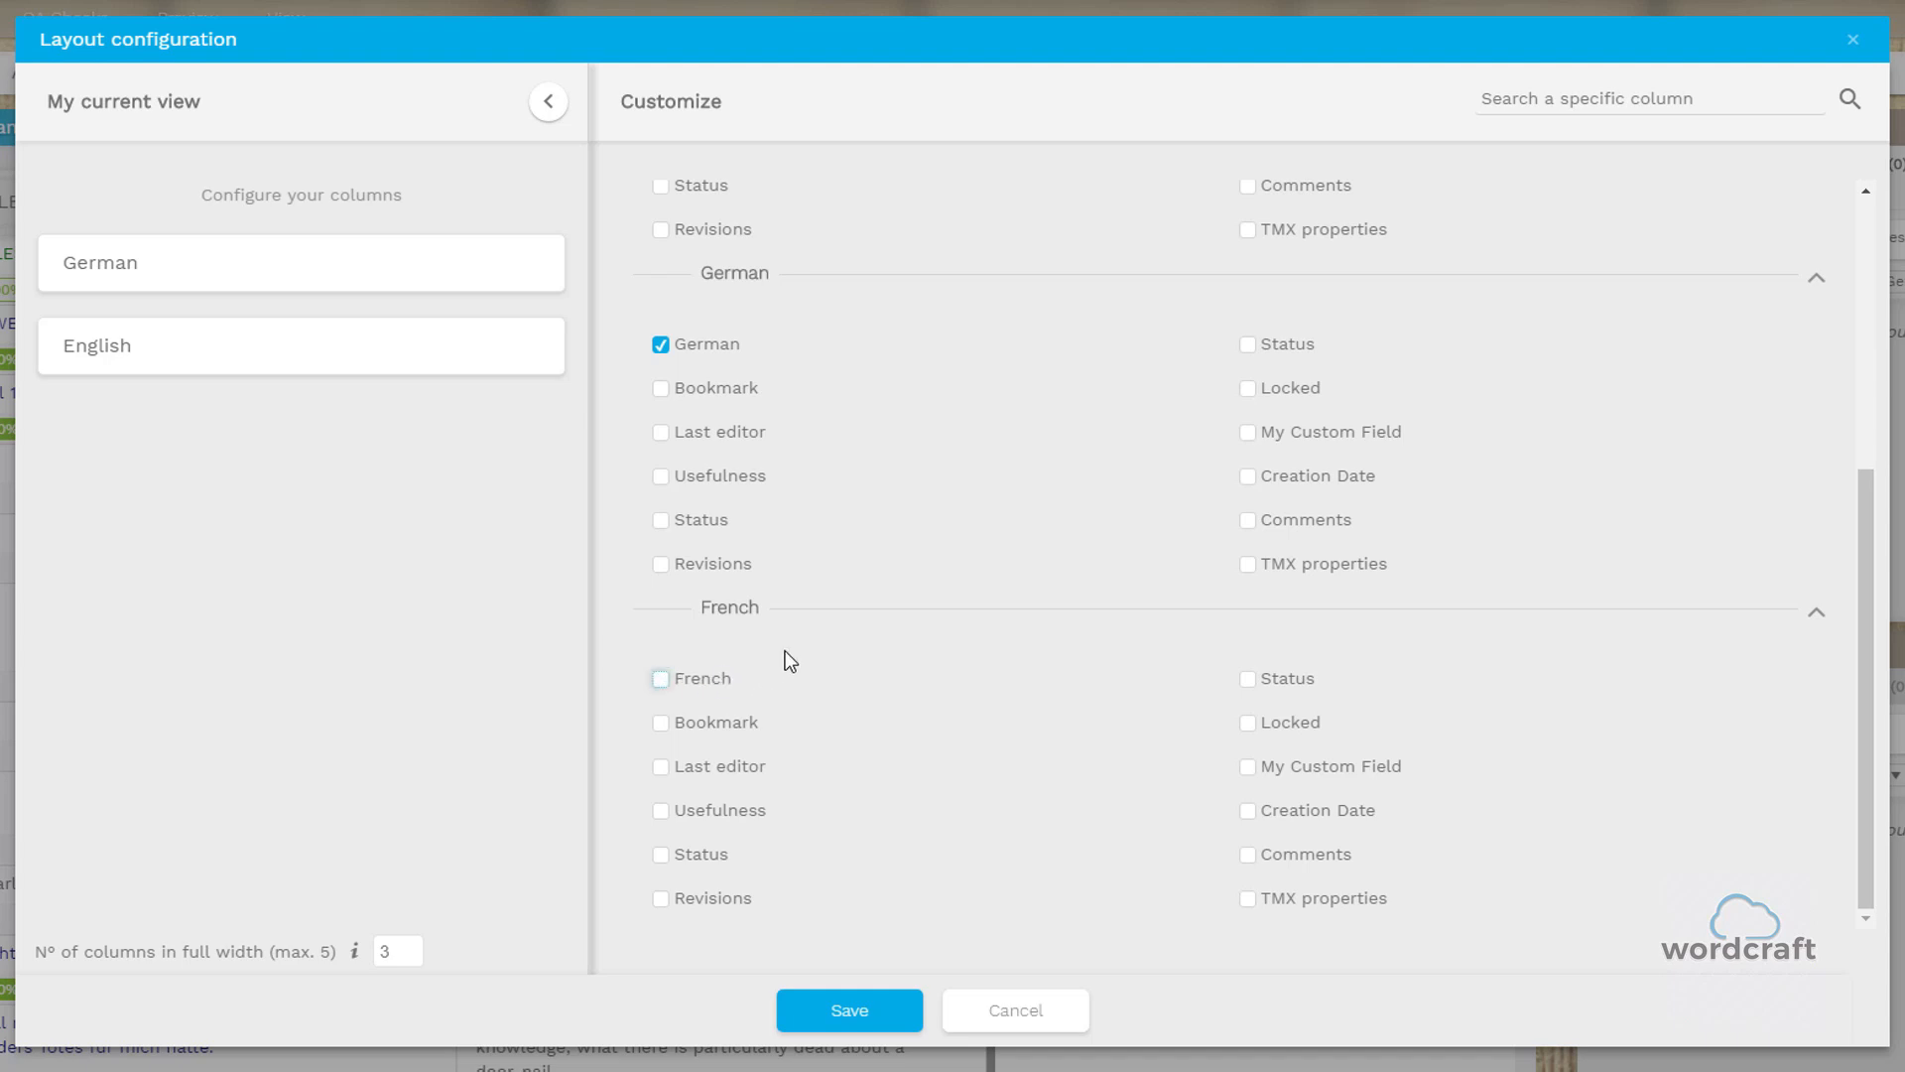
Add the Status column for German to the current view and save the layout configuration
scroll(784, 651, "up", 3)
scroll(786, 651, "up", 2)
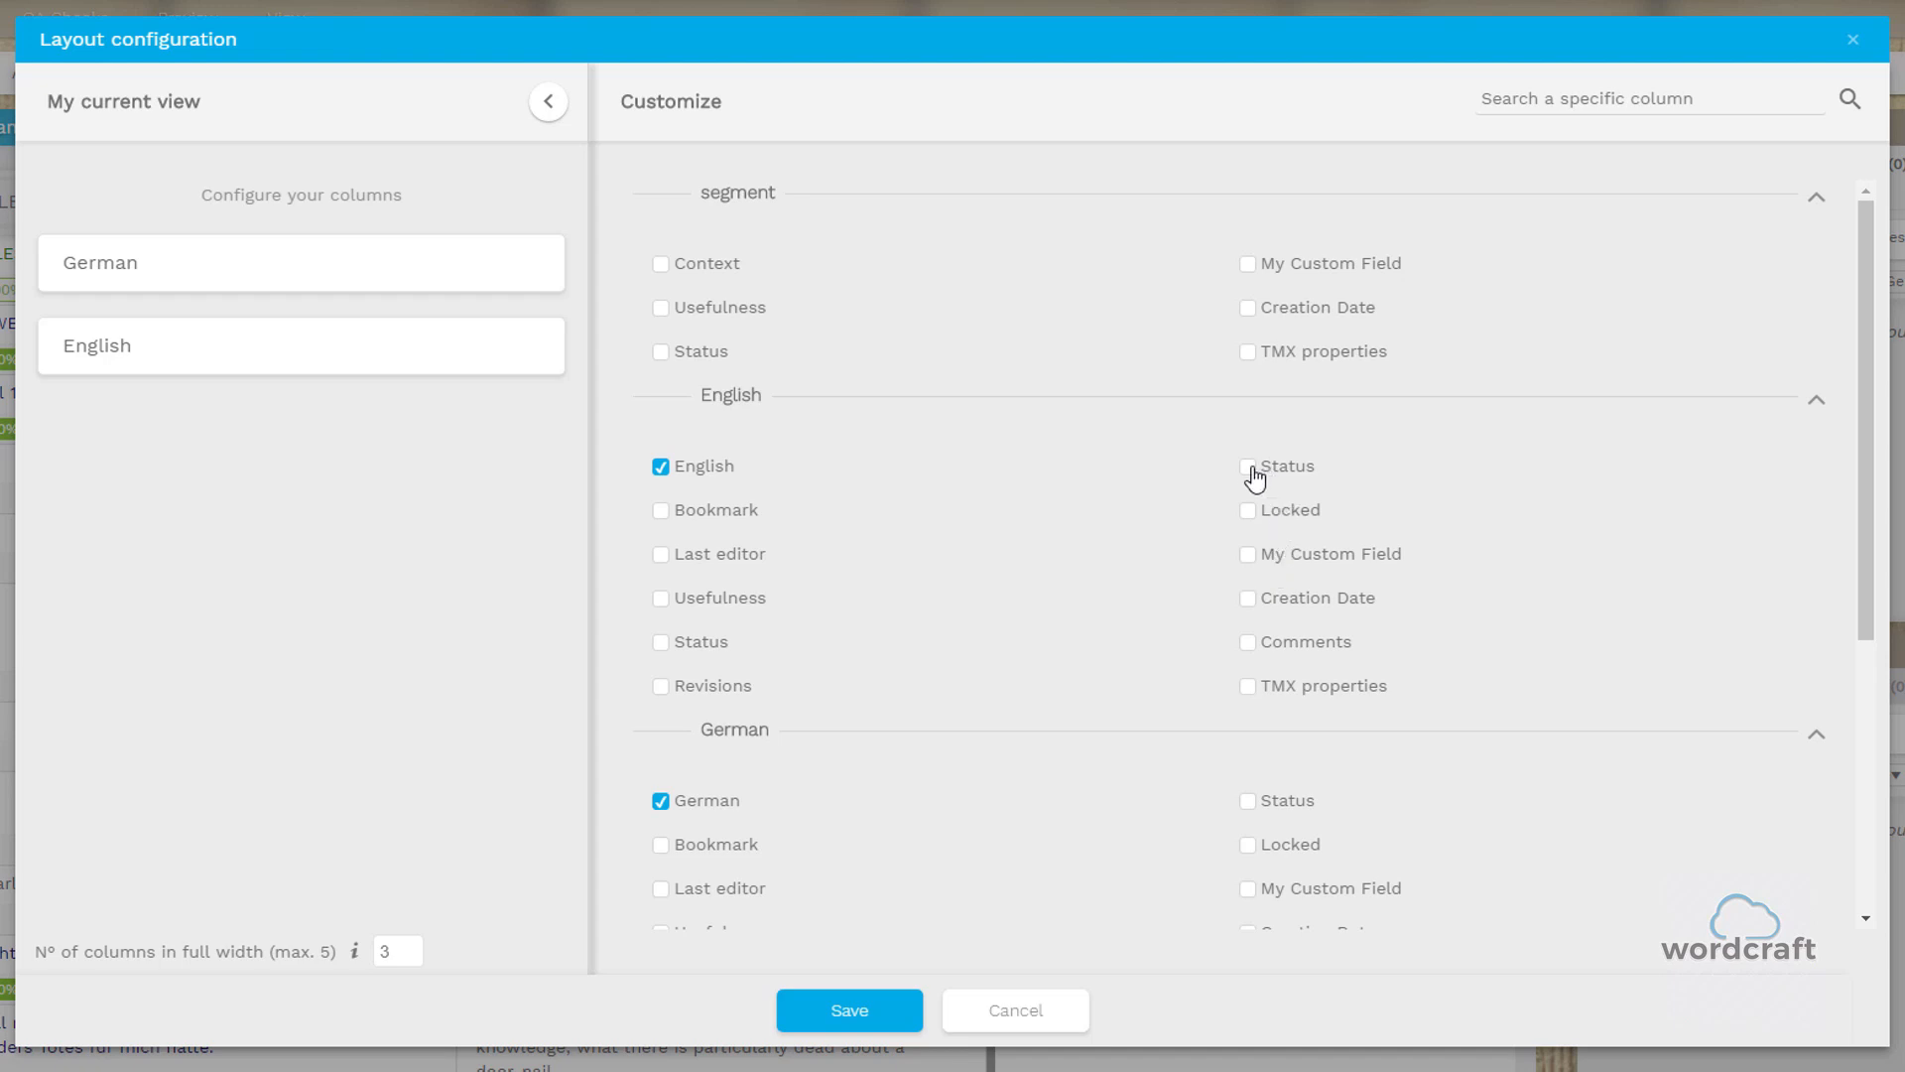
scroll(1253, 476, "down", 3)
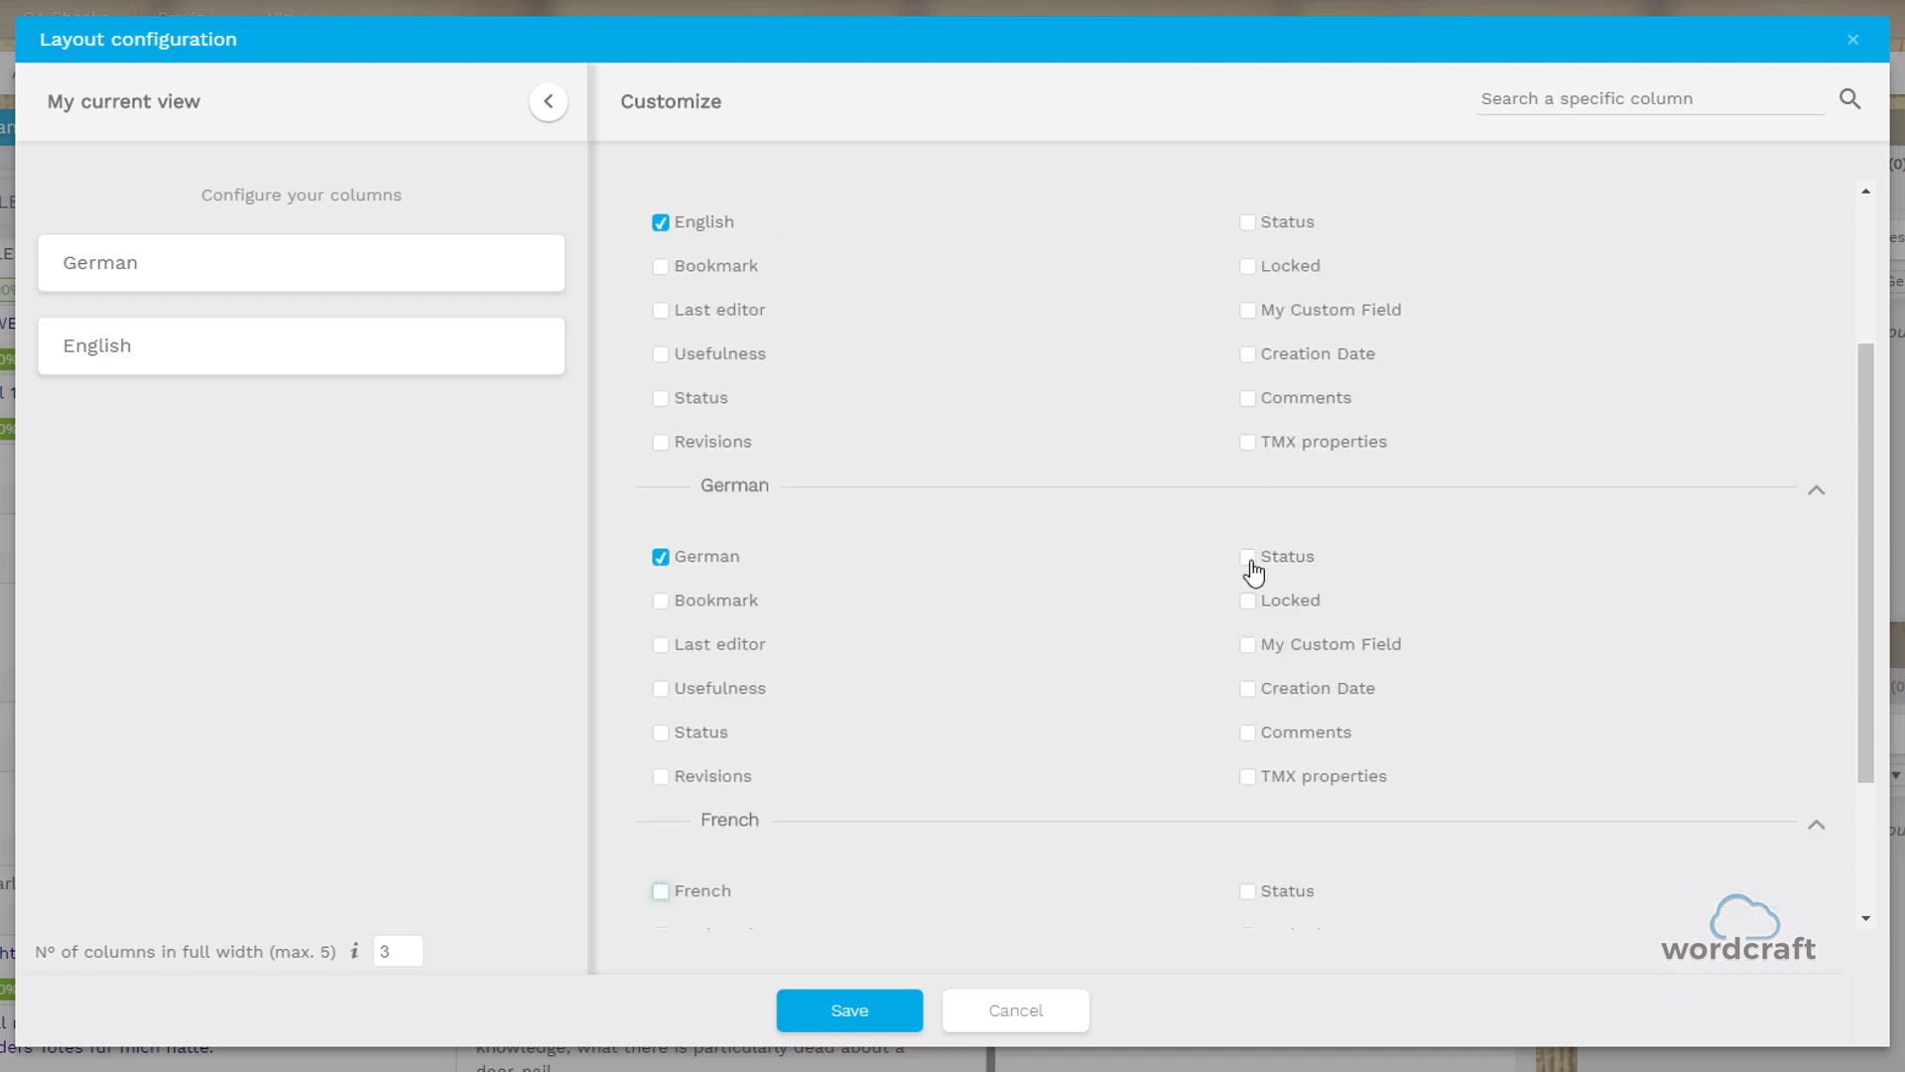
left_click(1248, 558)
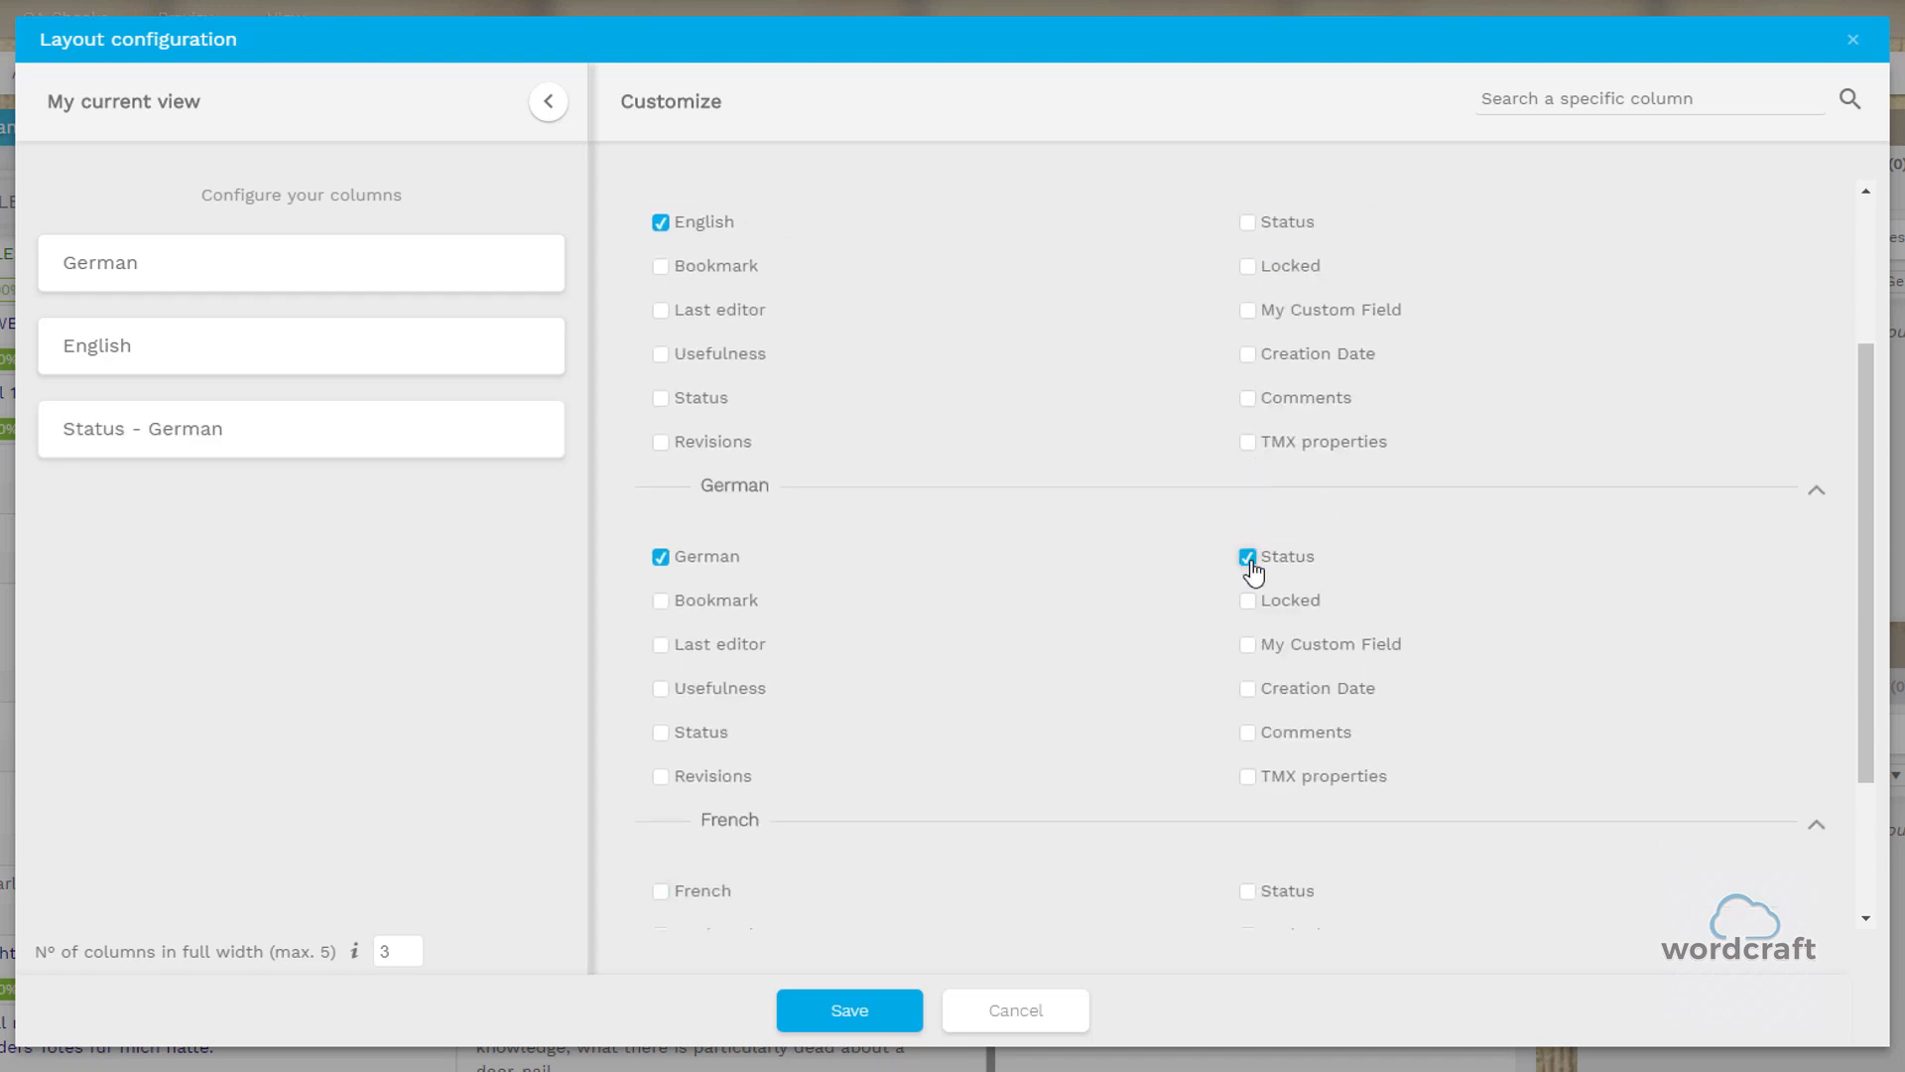
left_click(860, 1011)
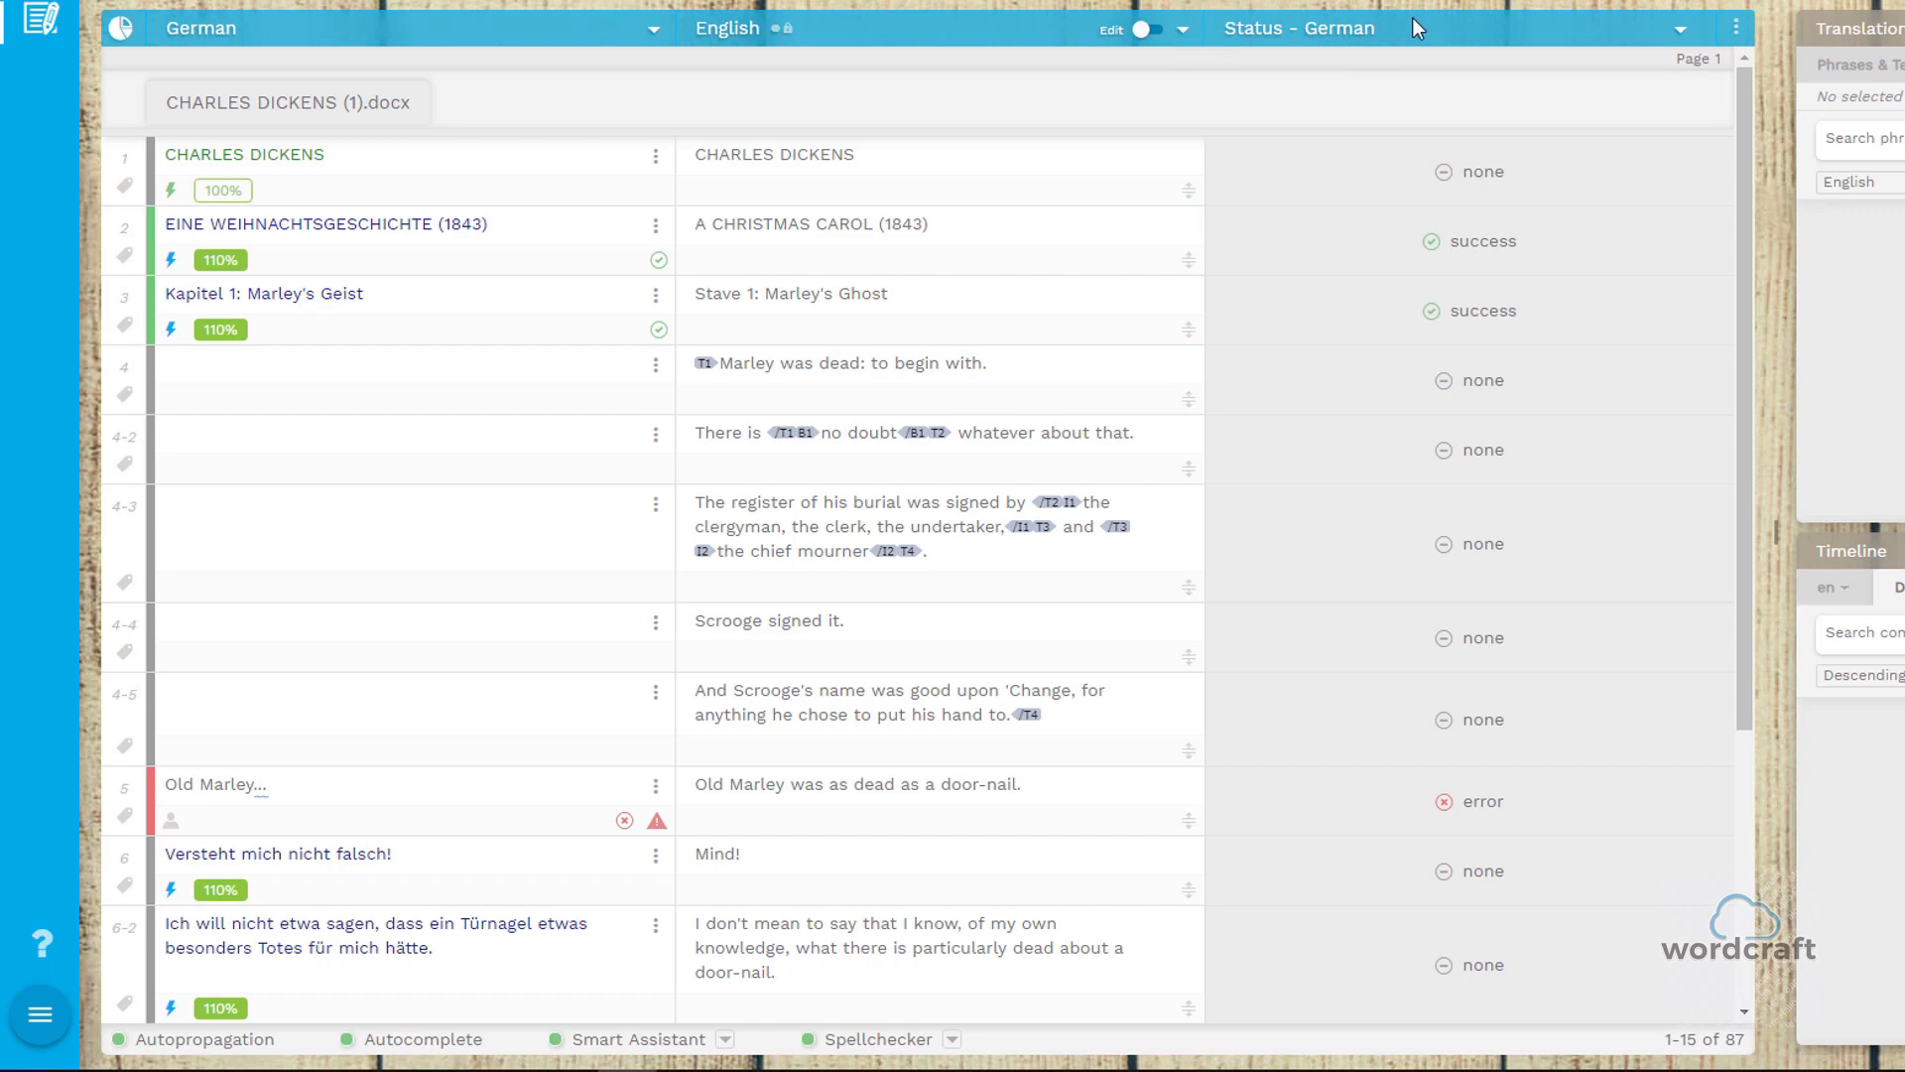
Remove the German status column from the editor view
left_click(1682, 29)
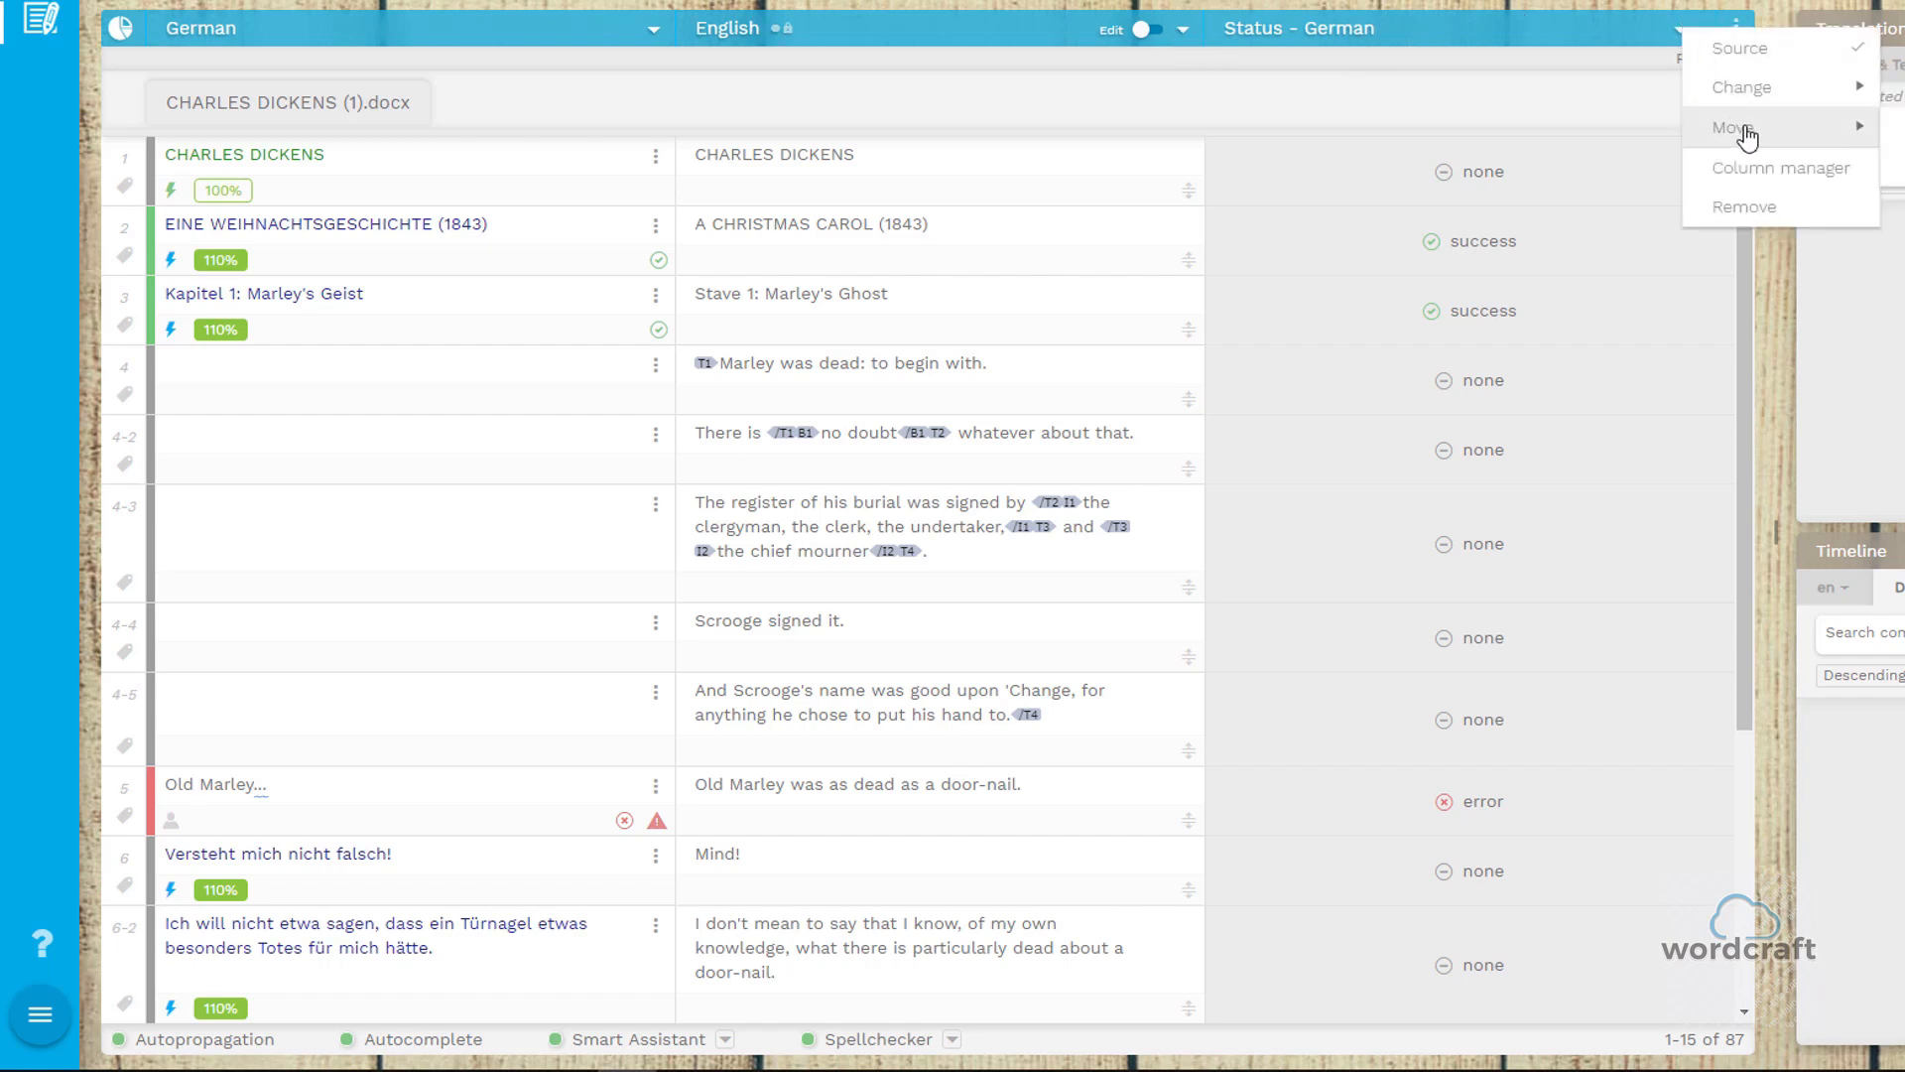
left_click(1756, 207)
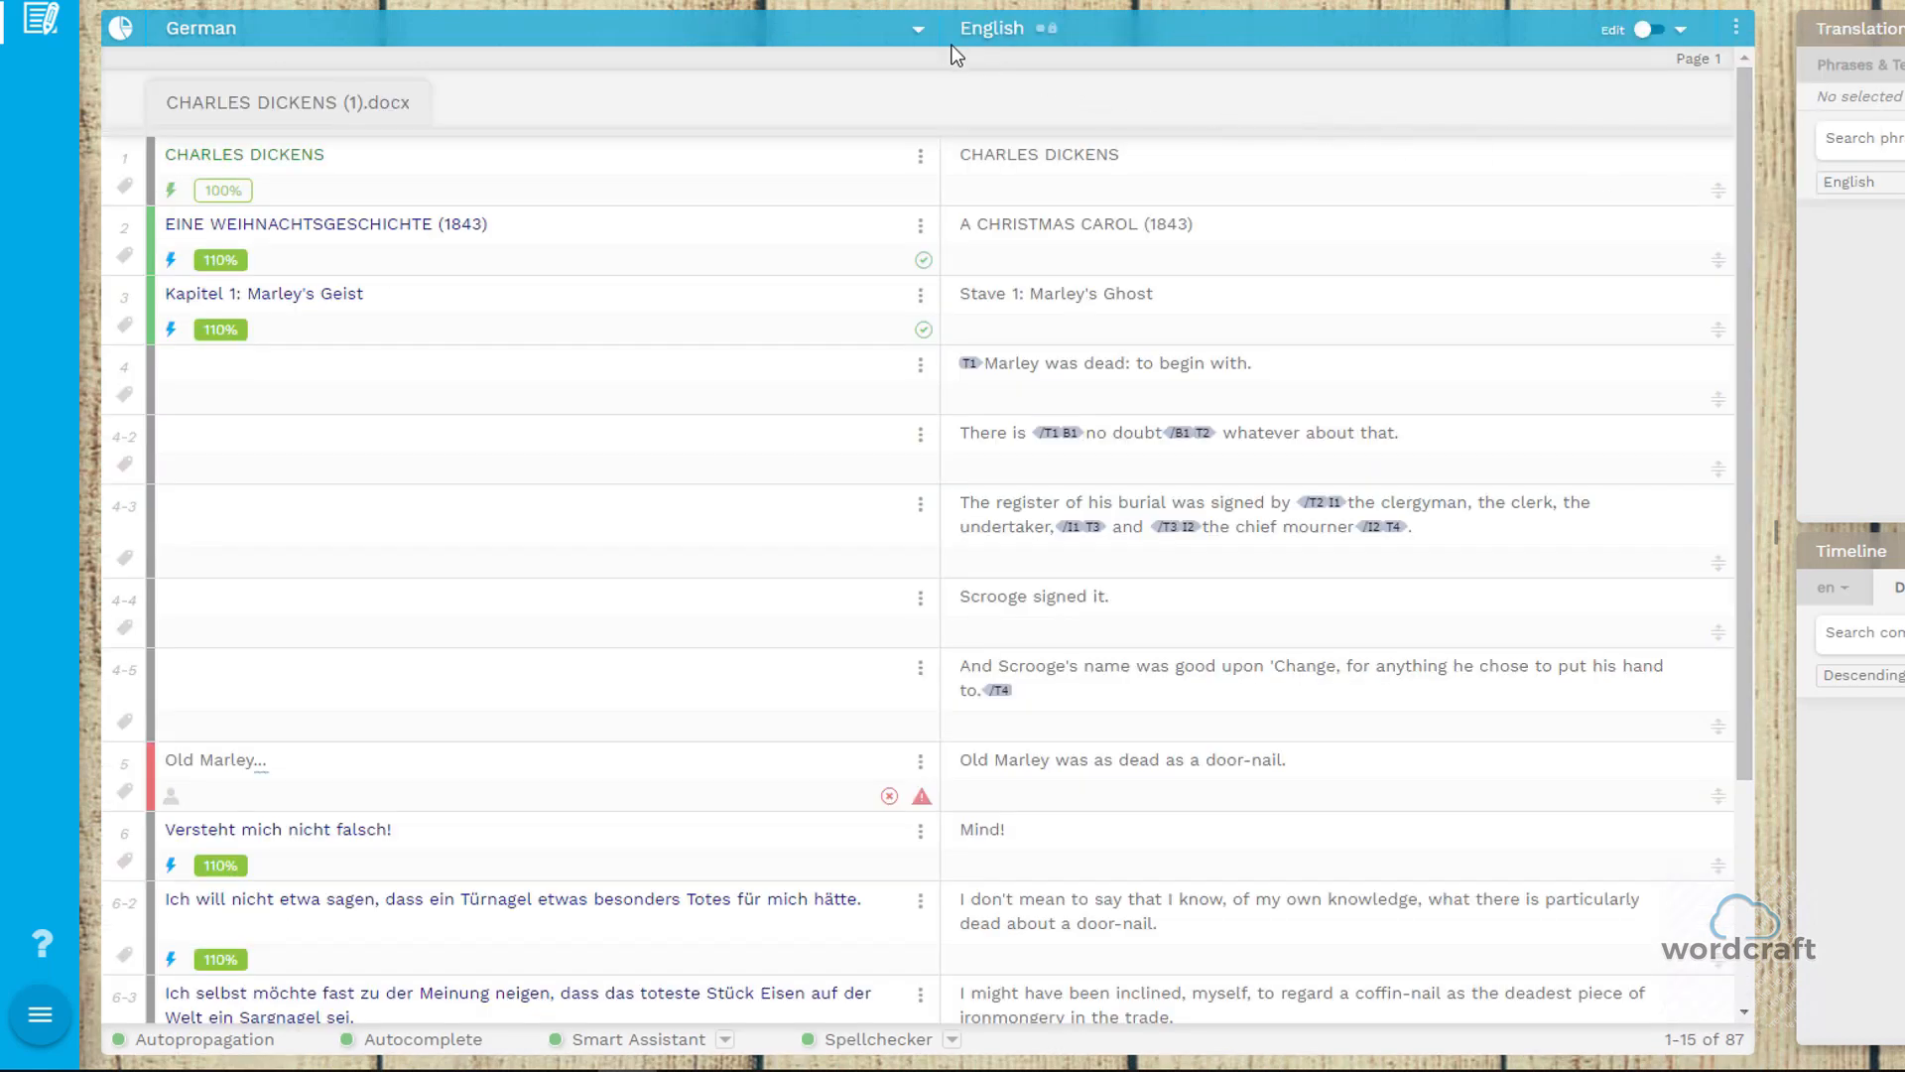
Narrow the German column in favour of the English column, and reset the column sizes
left_click_drag(941, 35, 762, 26)
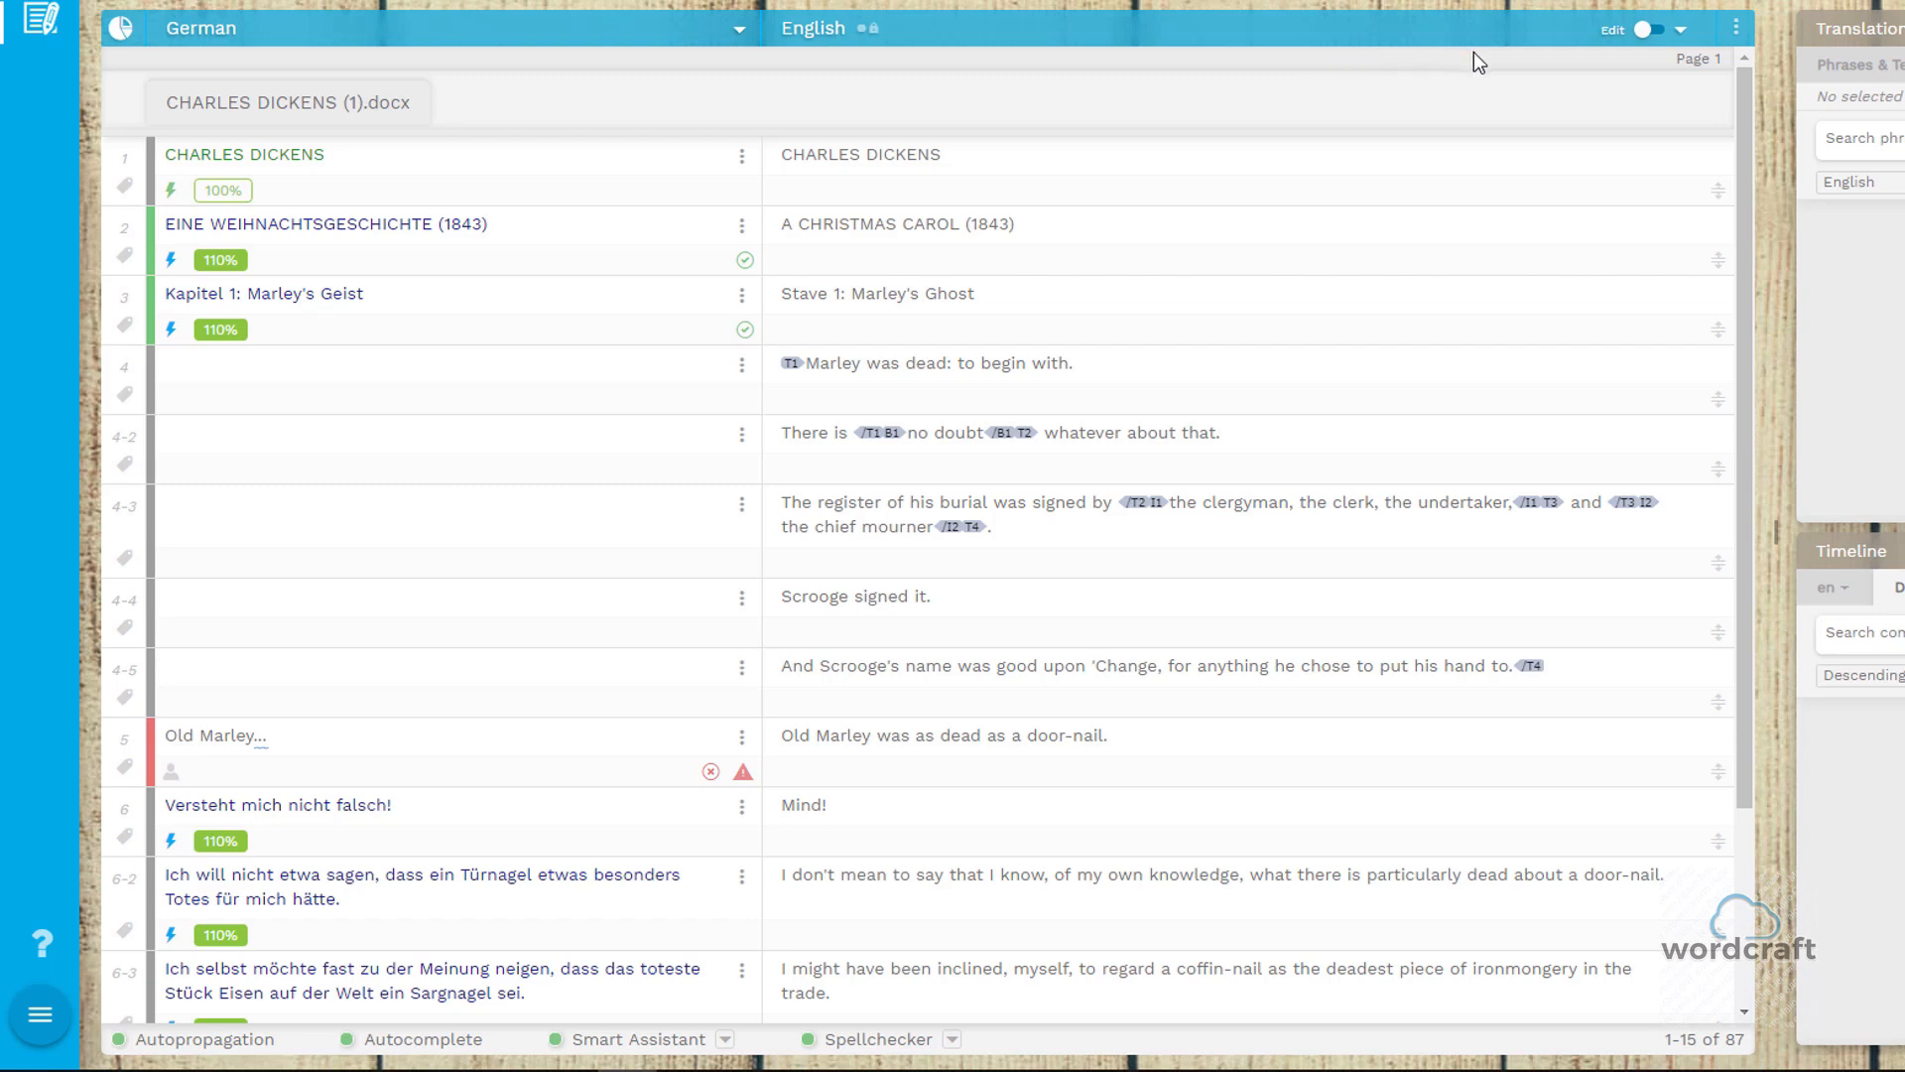
left_click(1735, 27)
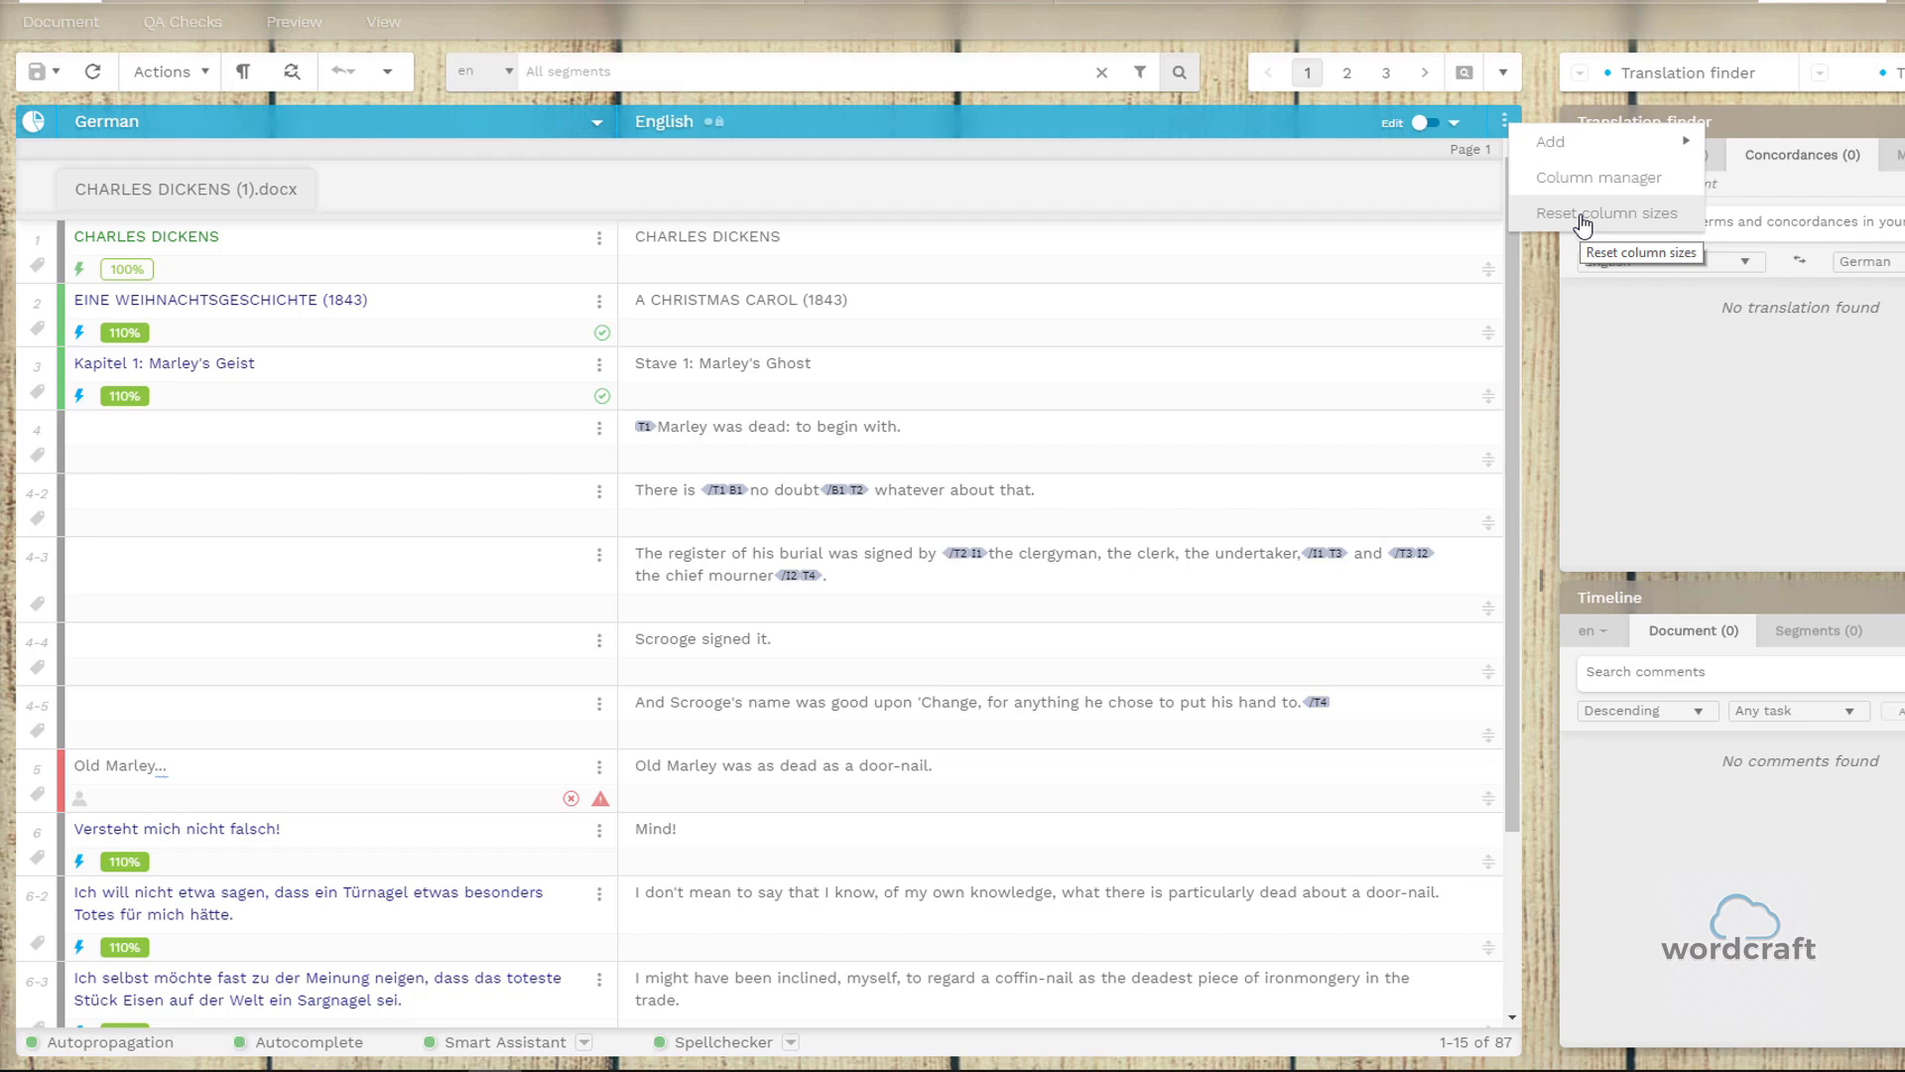
left_click(1583, 216)
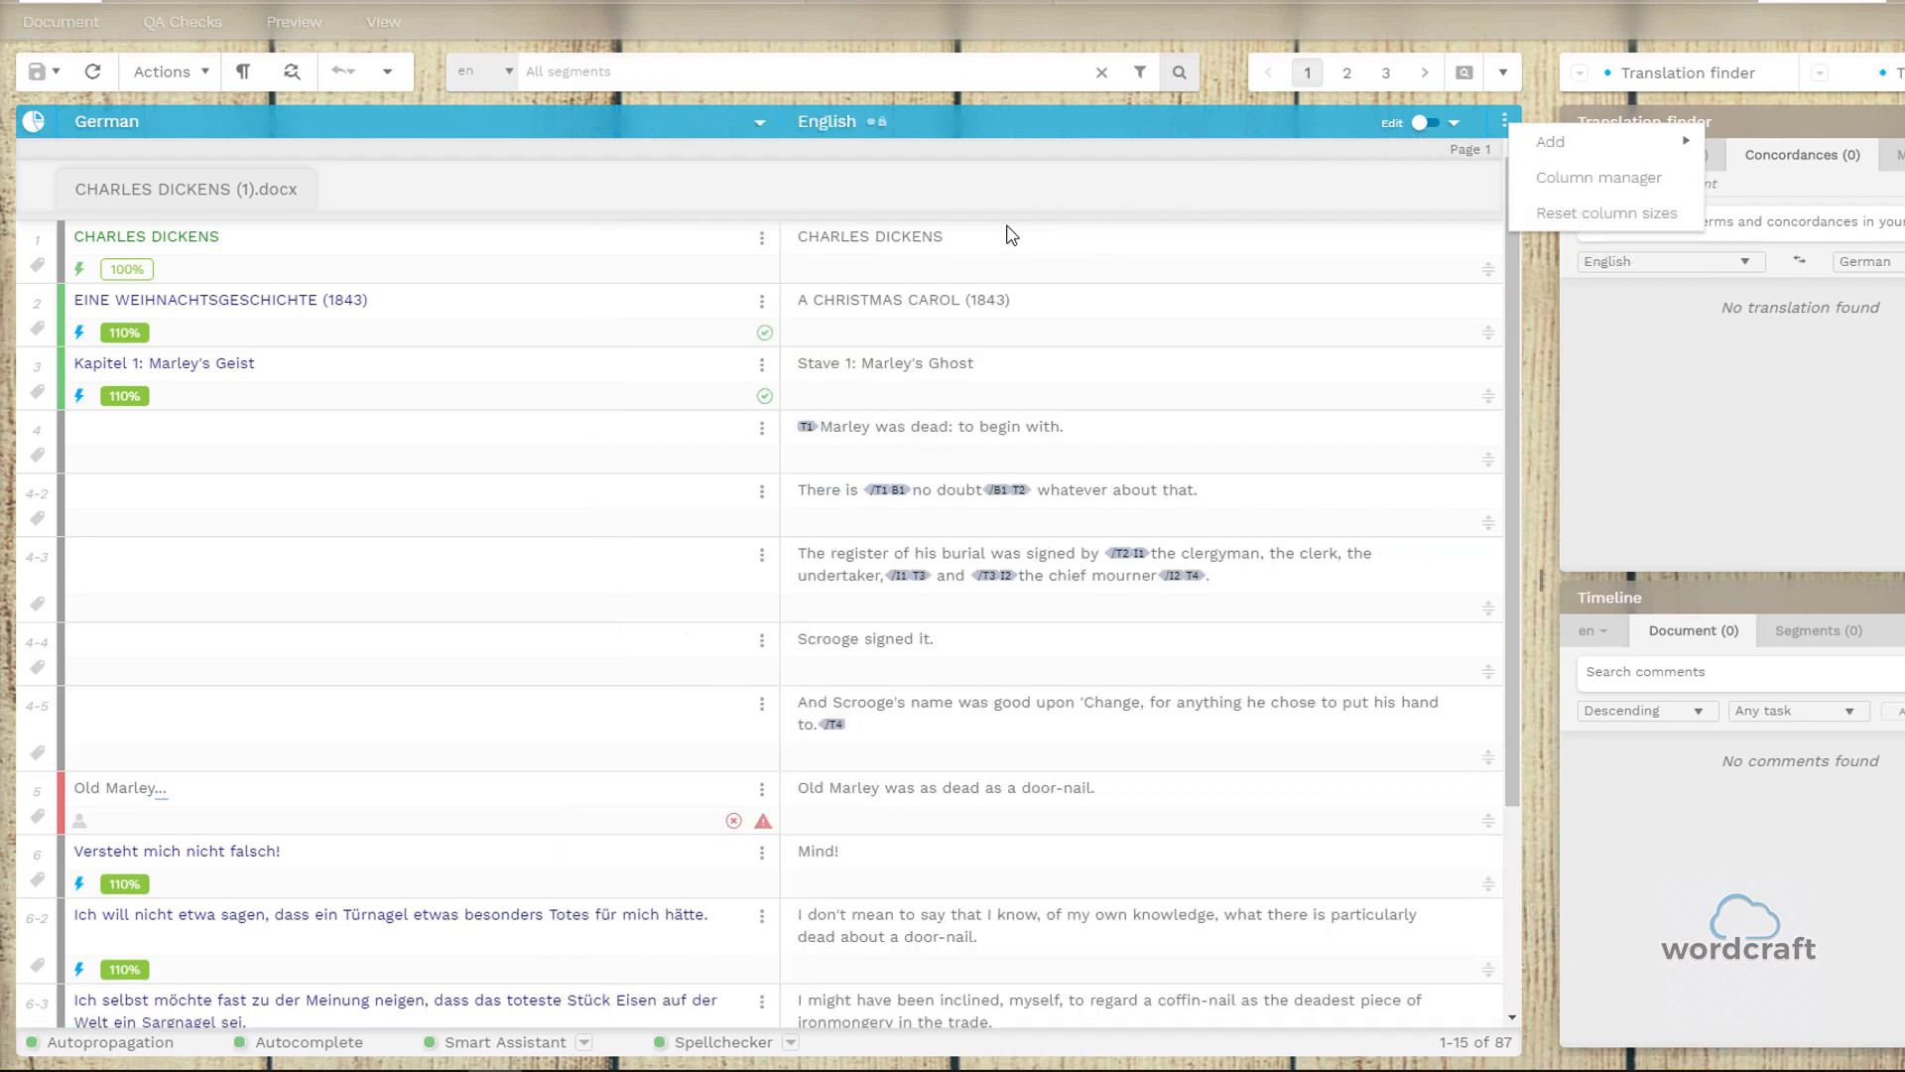
Move the English column to the left of the German column and close the column options
left_click(1453, 122)
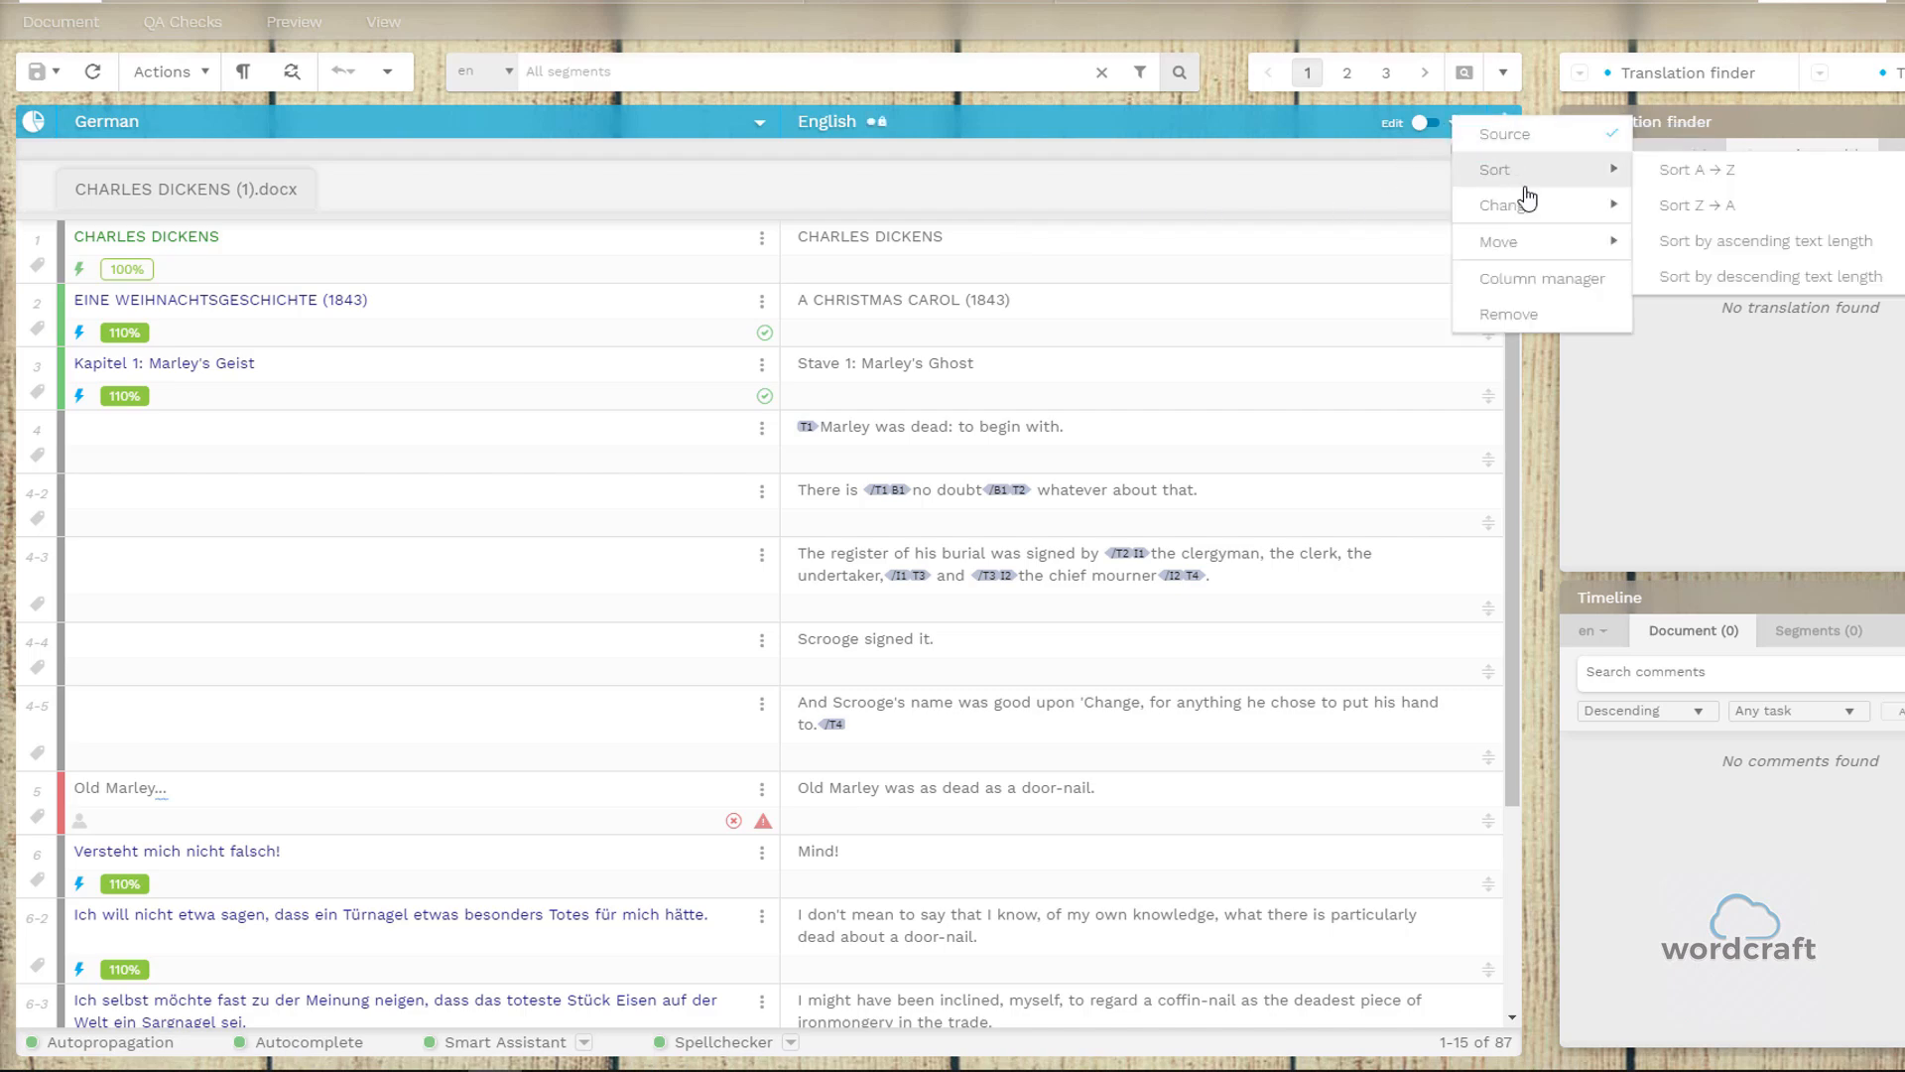
mouse_move(1541, 245)
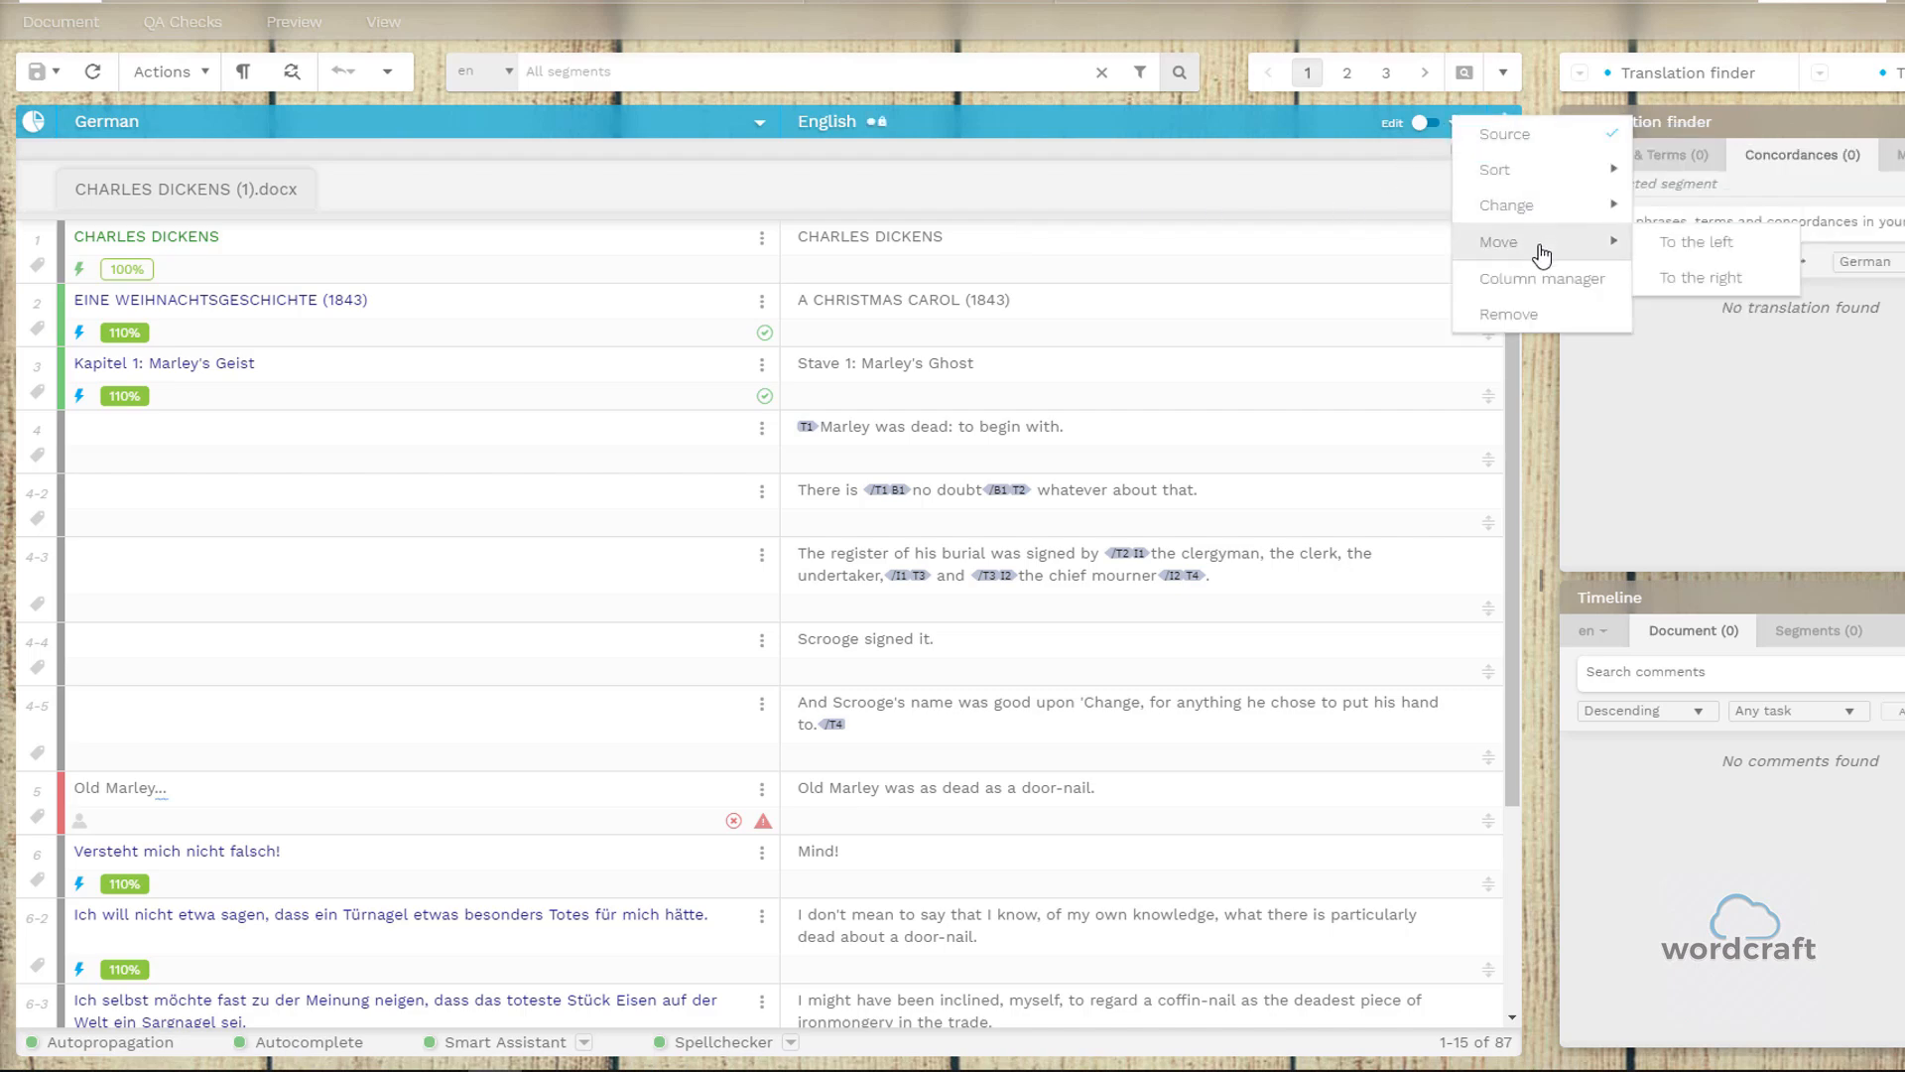
left_click(1694, 252)
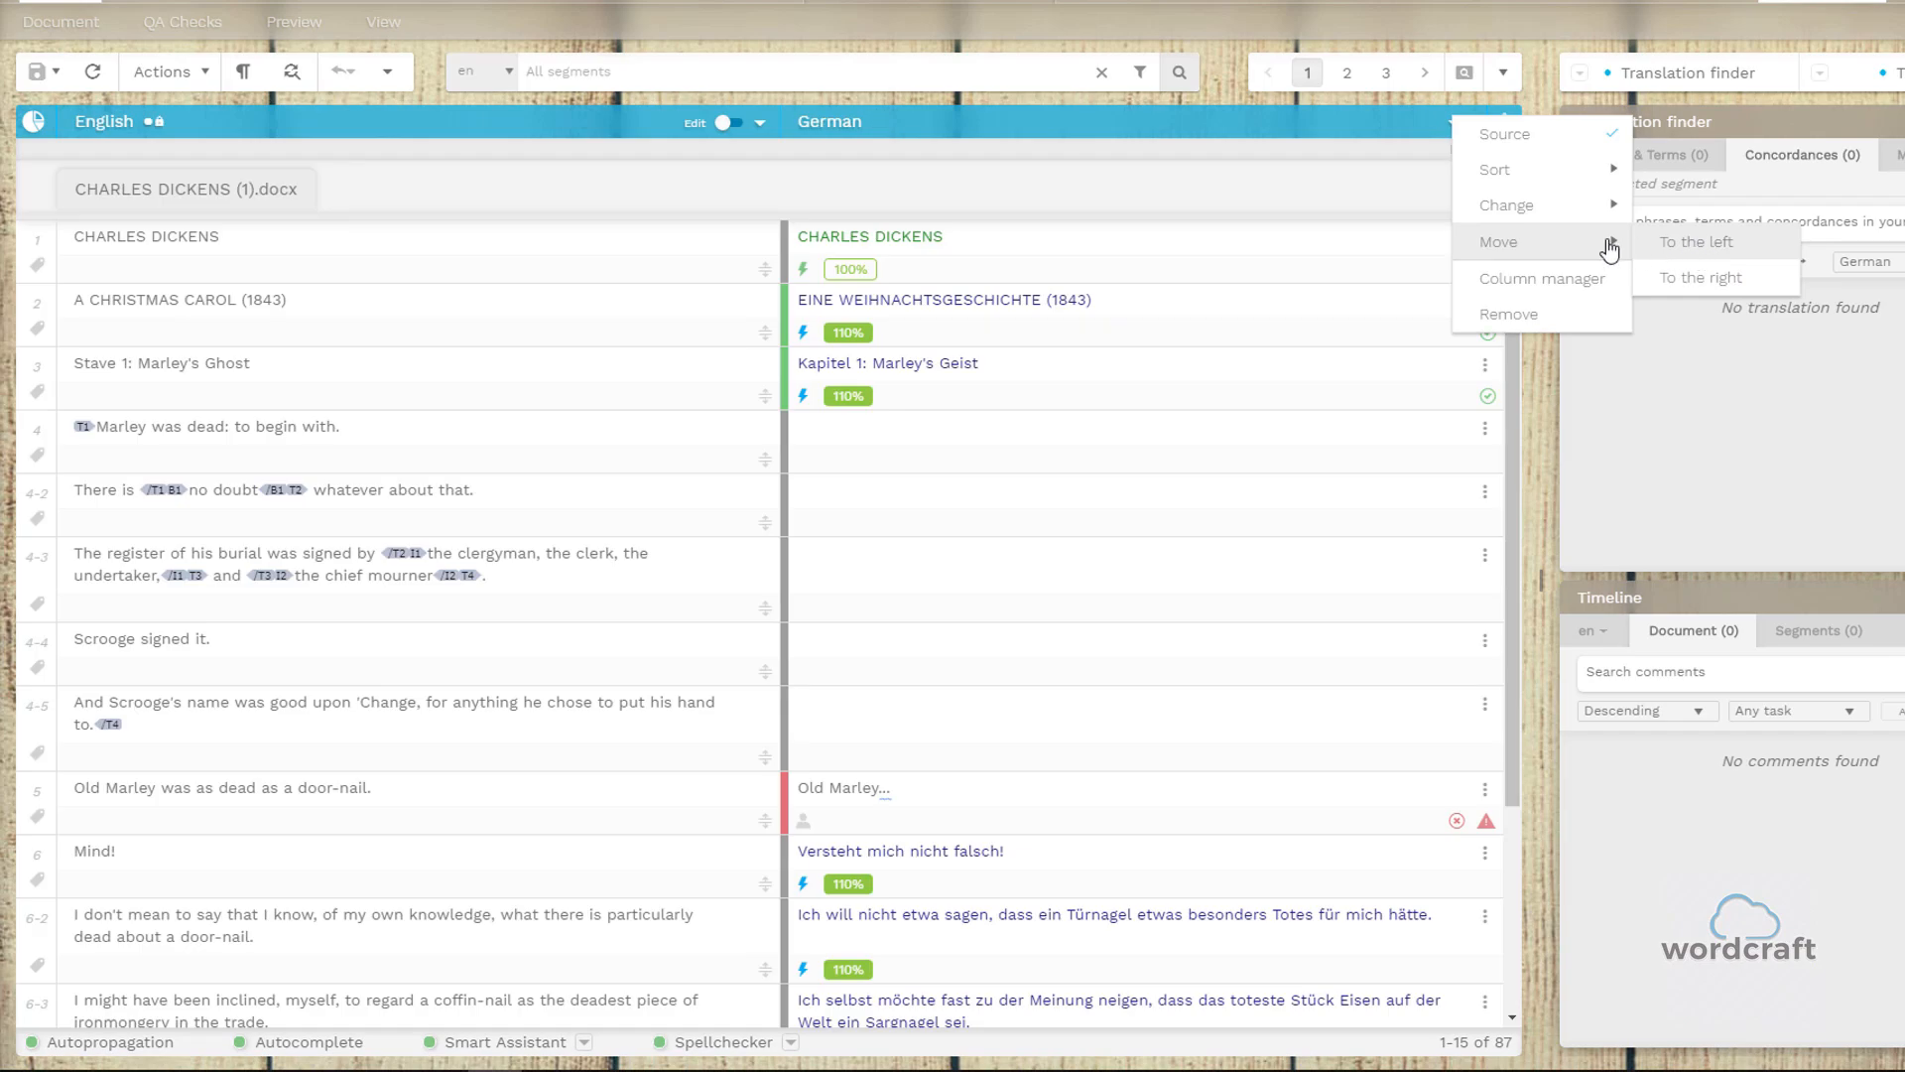
left_click(785, 189)
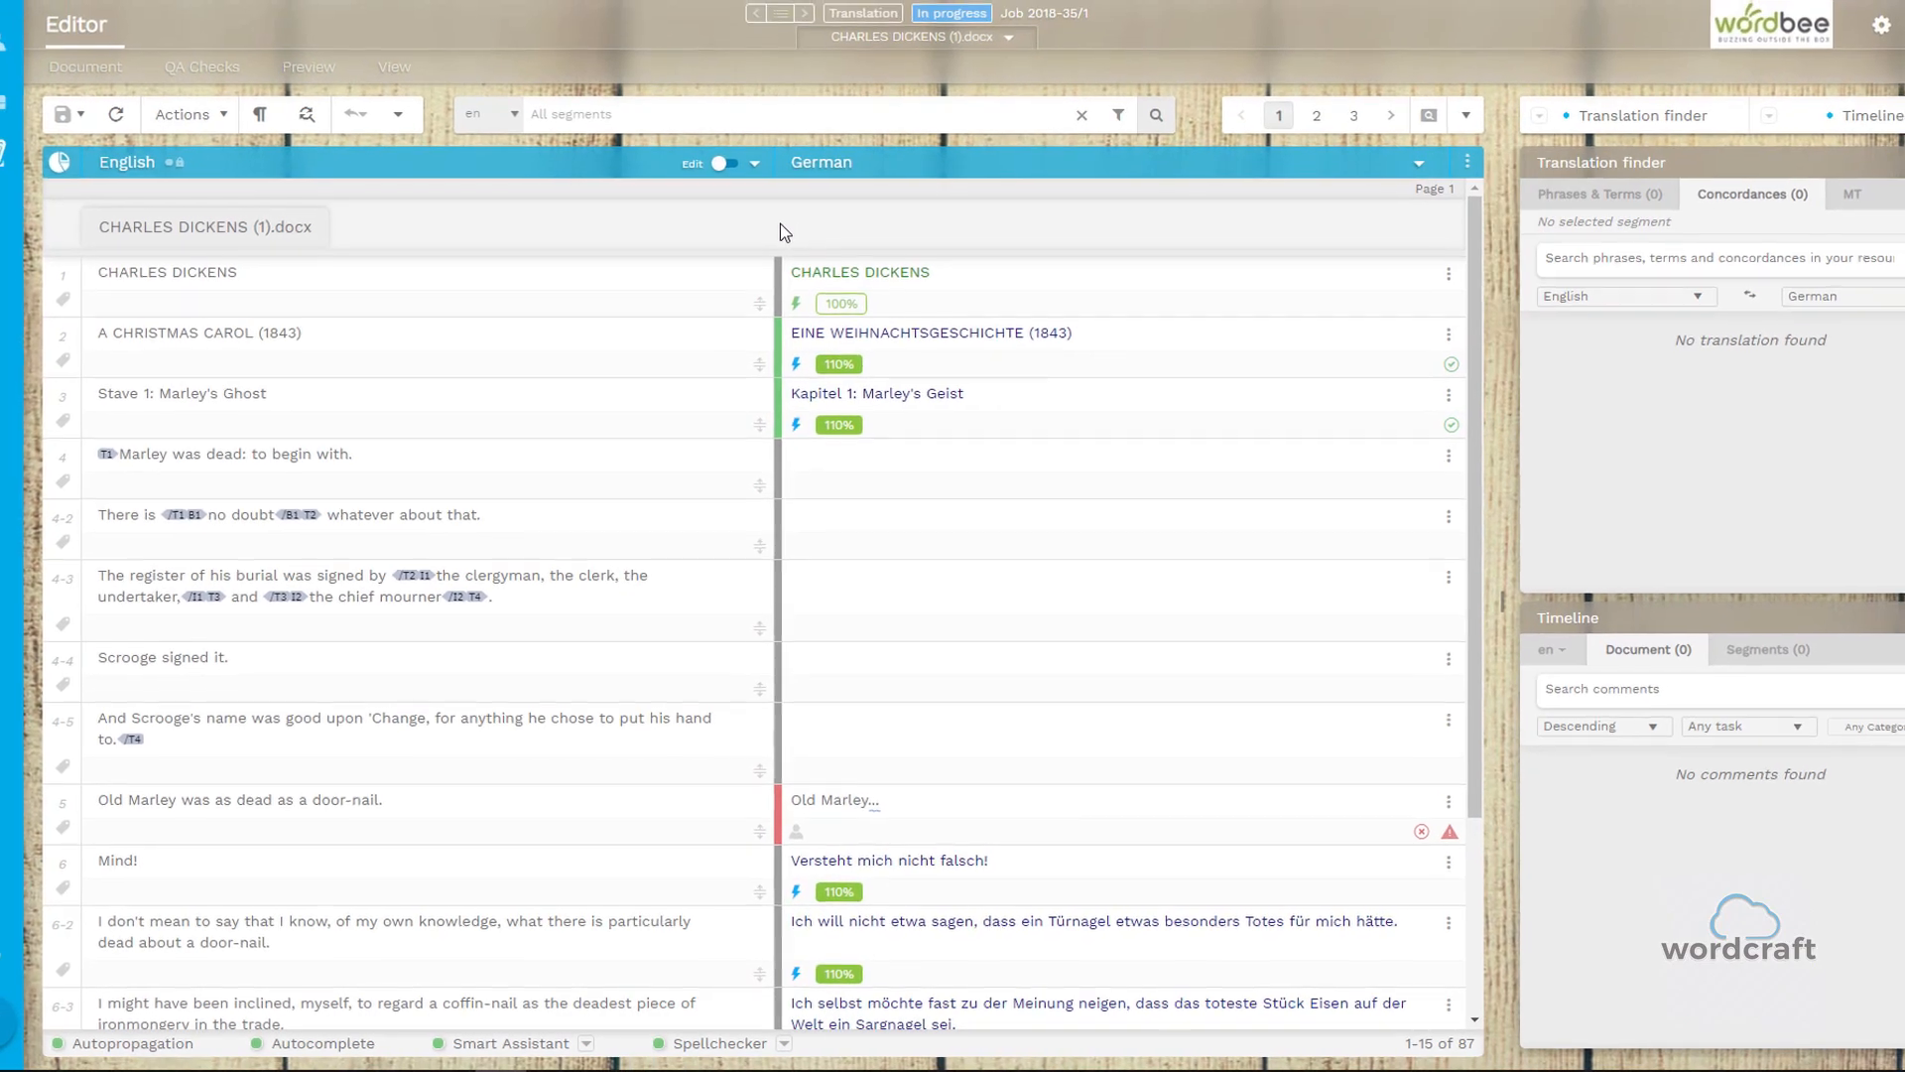